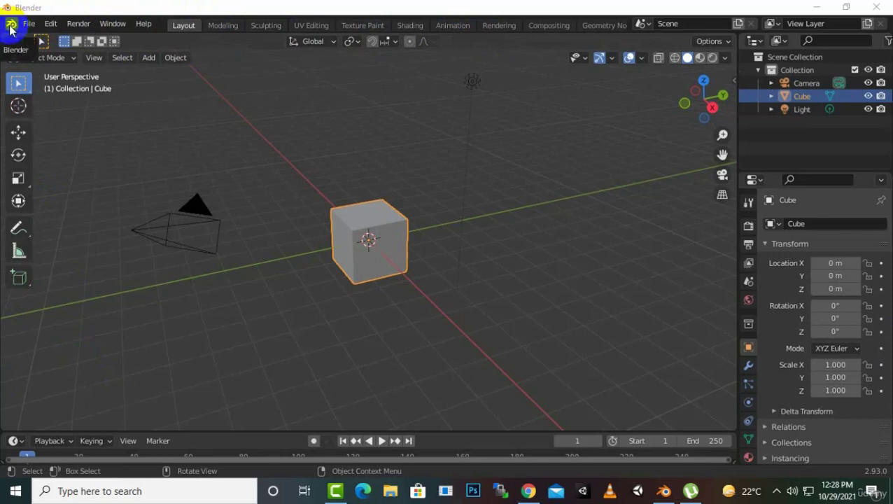
{"action": "left_click", "coordinate": [27, 25]}
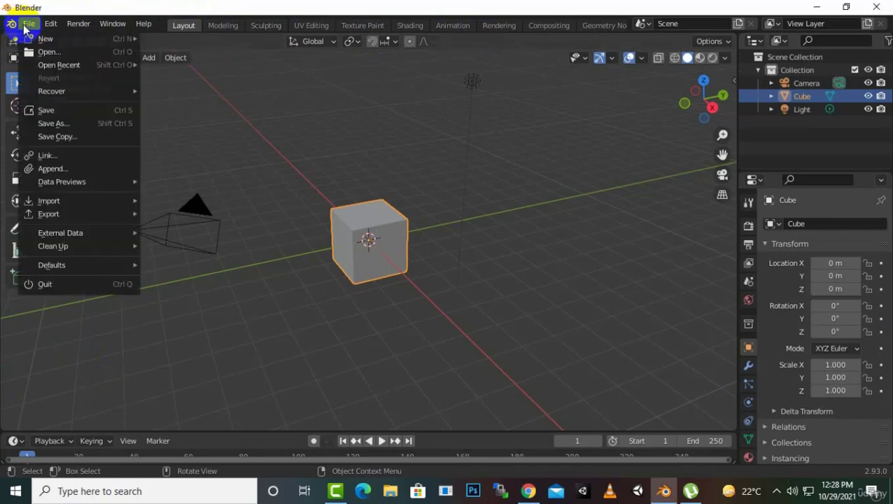
{"action": "mouse_move", "coordinate": [44, 41]}
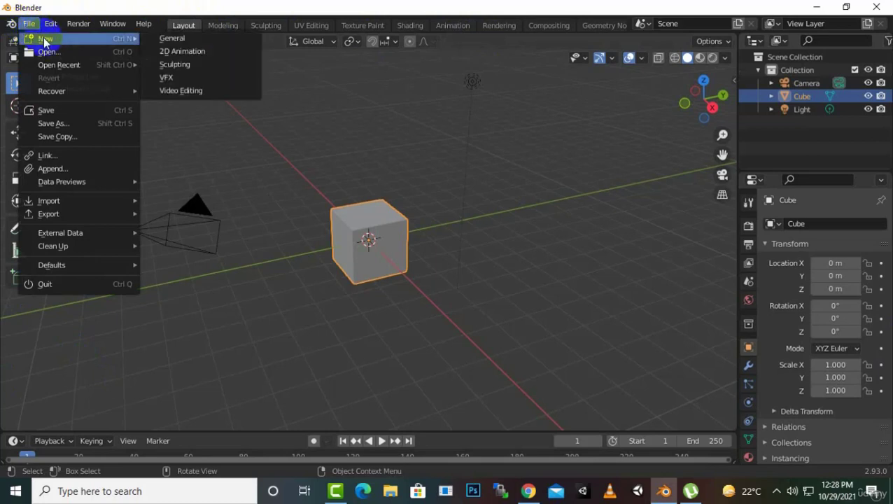
{"action": "mouse_move", "coordinate": [50, 63]}
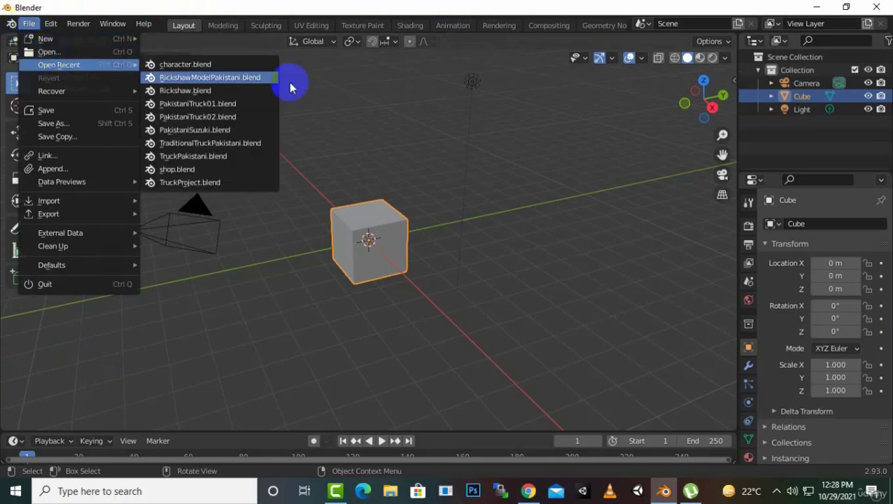
{"action": "mouse_move", "coordinate": [73, 88]}
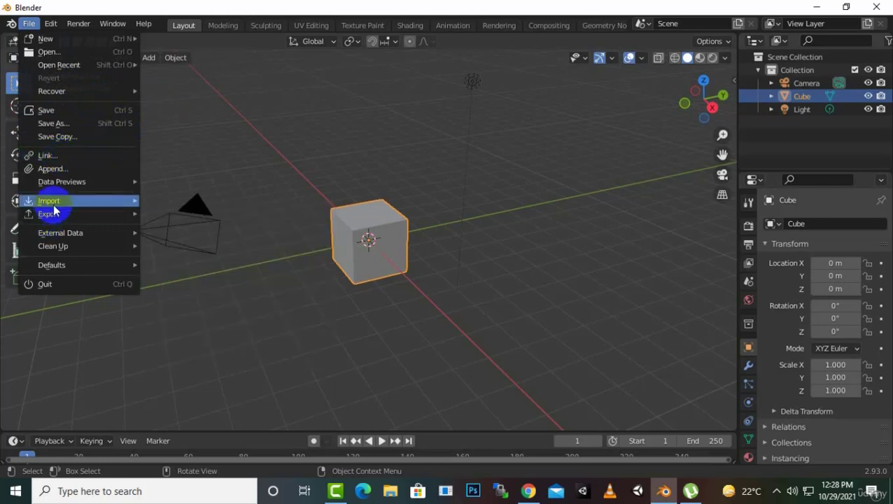
{"action": "mouse_move", "coordinate": [54, 210]}
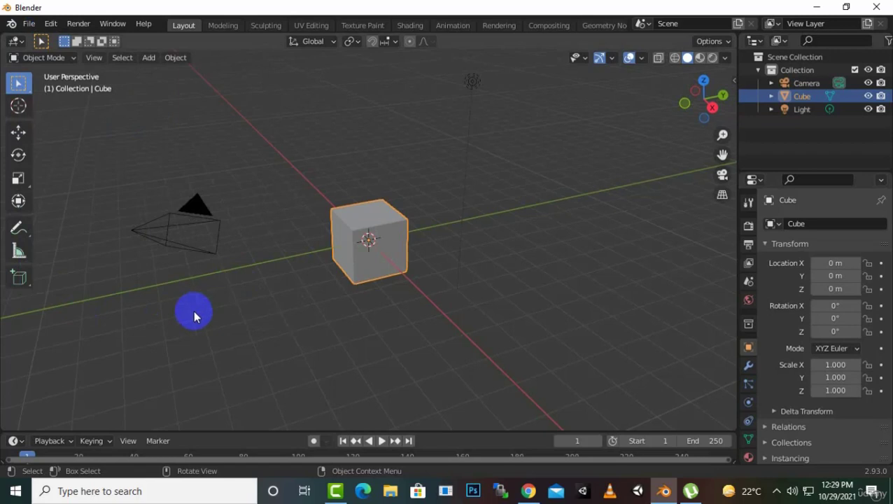
Step: Open the Preferences window, move it clear of the corner and show its Interface settings
{"action": "left_click", "coordinate": [56, 25]}
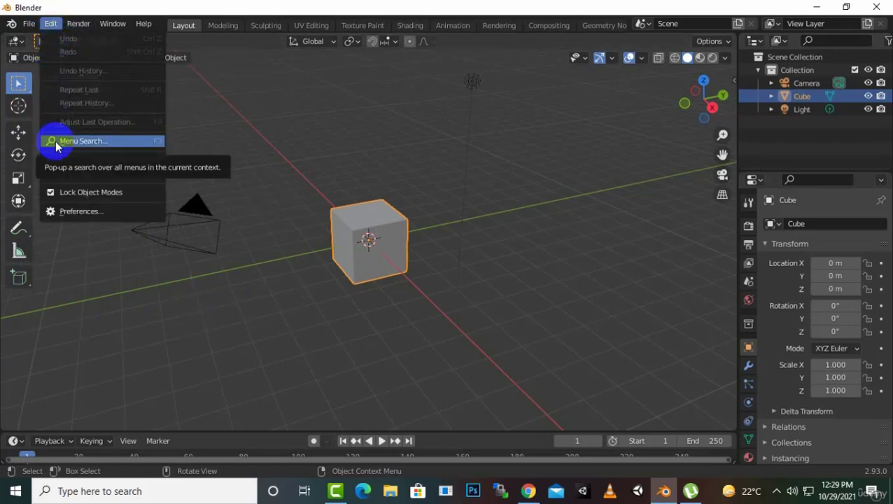
{"action": "left_click", "coordinate": [80, 211]}
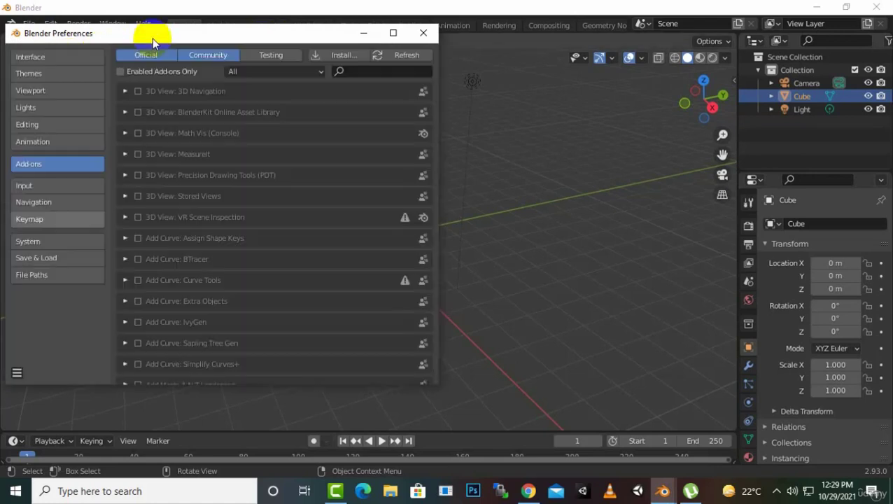
{"action": "left_click_drag", "start_coordinate": [152, 35], "coordinate": [276, 65]}
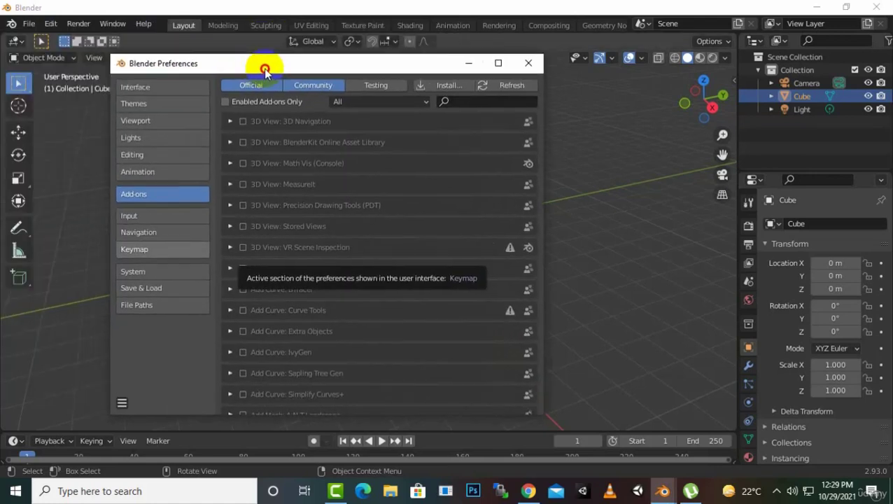
{"action": "left_click", "coordinate": [155, 89]}
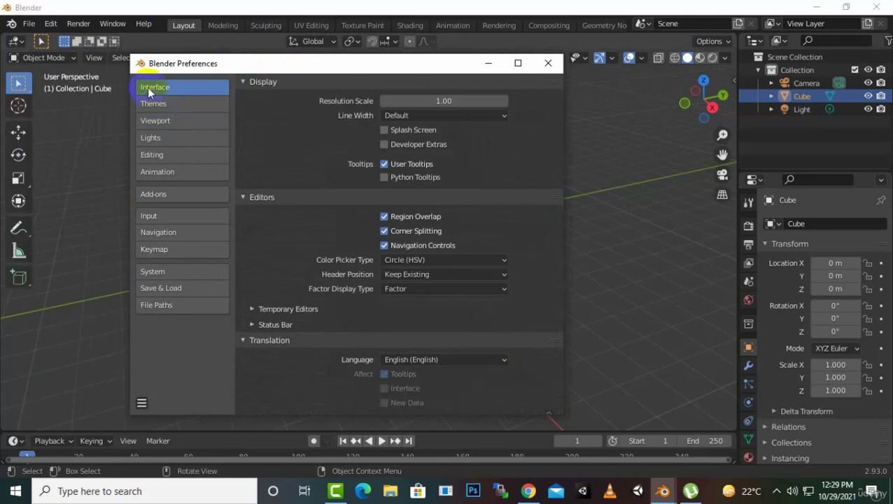
{"action": "scroll", "coordinate": [377, 239], "scroll_direction": "down", "scroll_amount": 1}
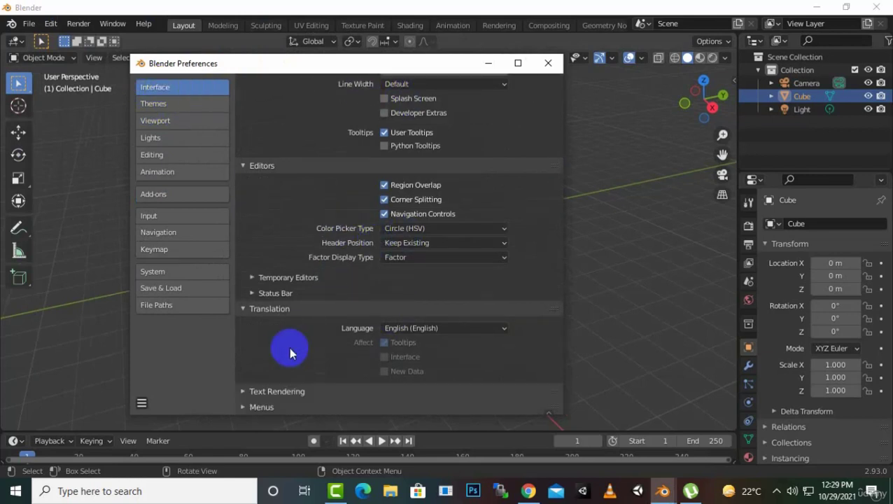
{"action": "scroll", "coordinate": [389, 340], "scroll_direction": "up", "scroll_amount": 1}
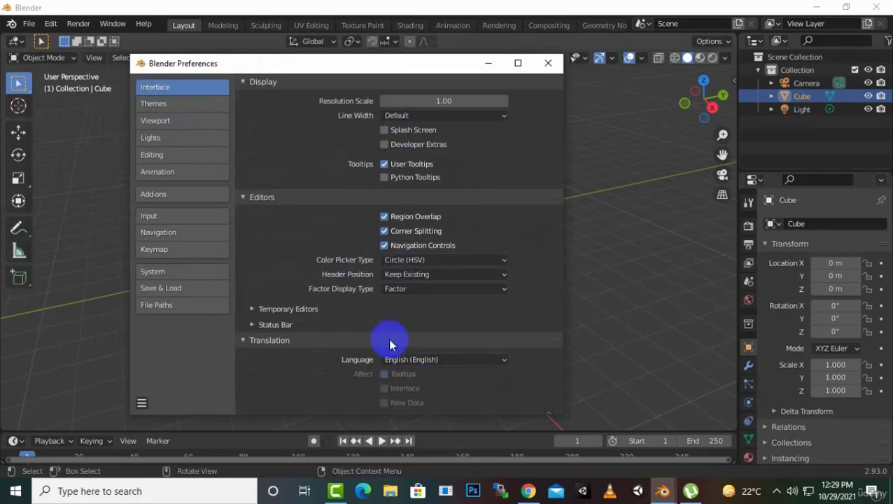
Step: Raise the interface resolution scale to 1.13
{"action": "left_click", "coordinate": [503, 104]}
{"action": "left_click", "coordinate": [504, 103]}
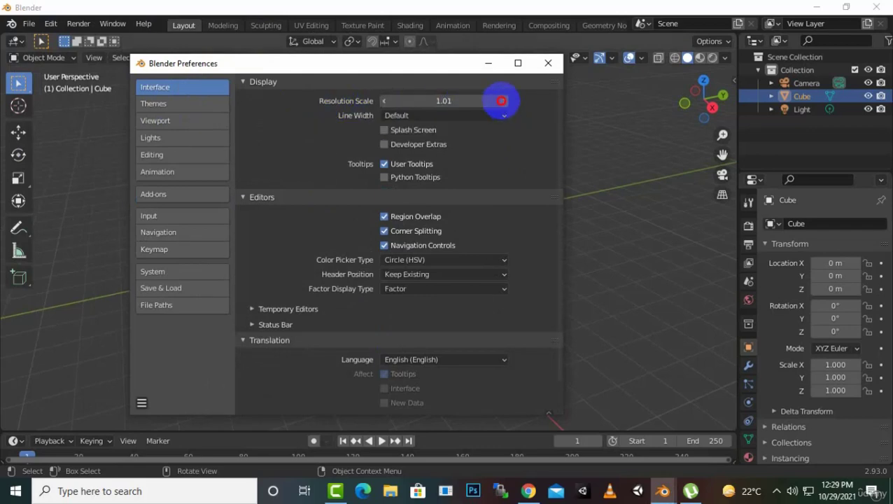
{"action": "left_click", "coordinate": [504, 103]}
{"action": "left_click", "coordinate": [504, 103]}
{"action": "left_click", "coordinate": [504, 103]}
{"action": "left_click", "coordinate": [504, 103]}
{"action": "left_click", "coordinate": [504, 103]}
{"action": "left_click", "coordinate": [504, 103]}
{"action": "left_click", "coordinate": [503, 103]}
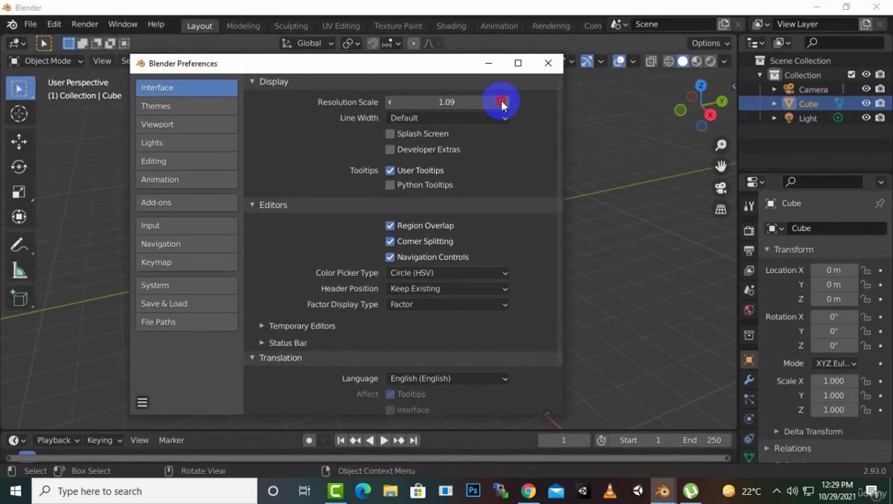
{"action": "left_click", "coordinate": [504, 102]}
{"action": "left_click", "coordinate": [504, 103]}
{"action": "left_click", "coordinate": [503, 103]}
{"action": "left_click", "coordinate": [504, 103]}
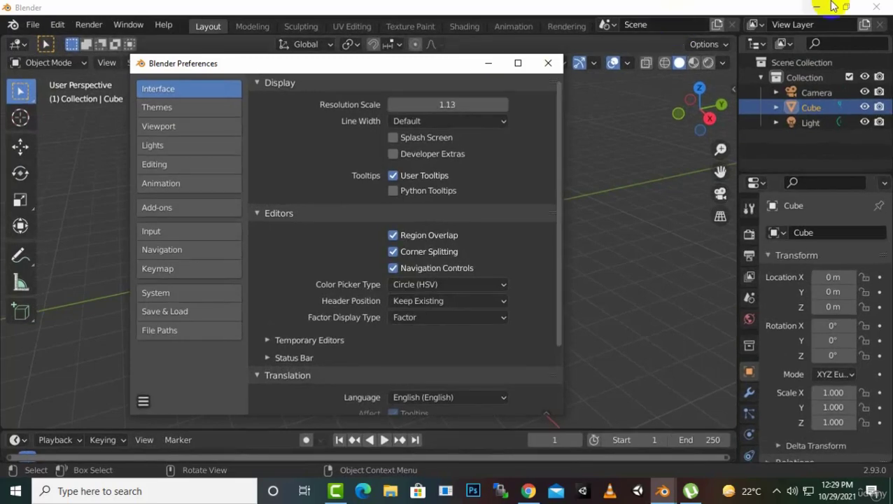
Step: Set the interface resolution scale to 1 and look at the available line width options
{"action": "left_click", "coordinate": [429, 103]}
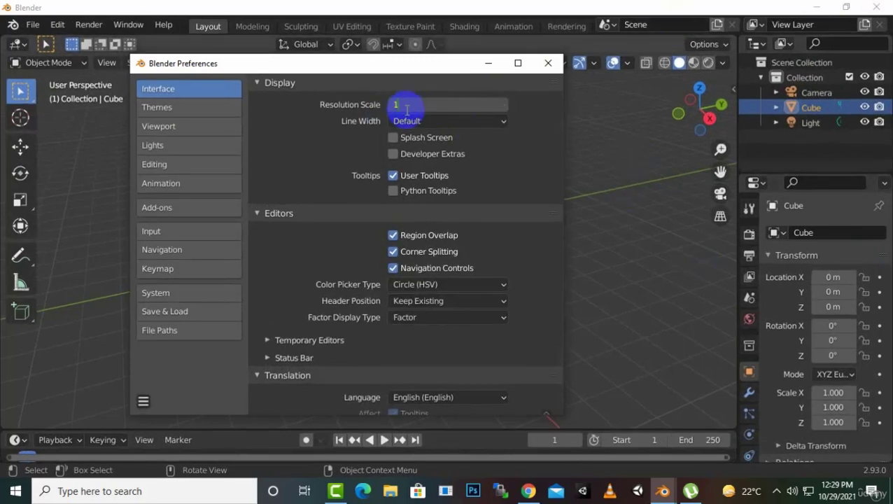
{"action": "key", "text": "Return"}
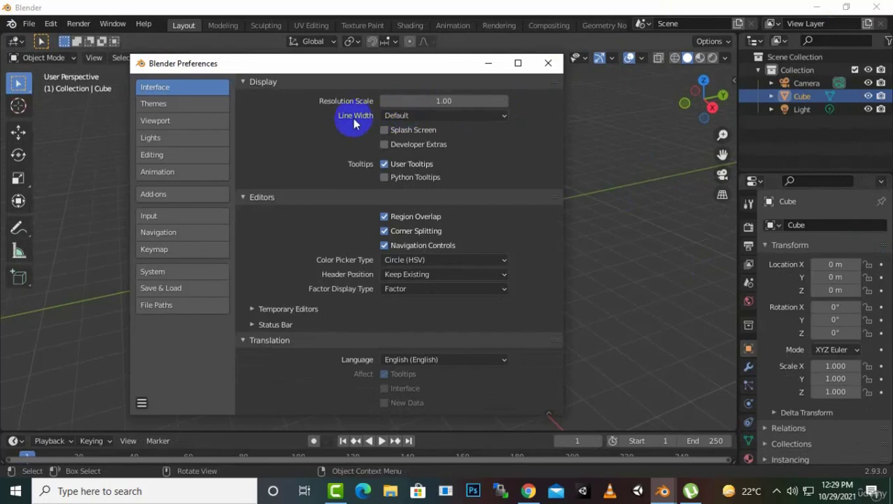
{"action": "left_click", "coordinate": [424, 116]}
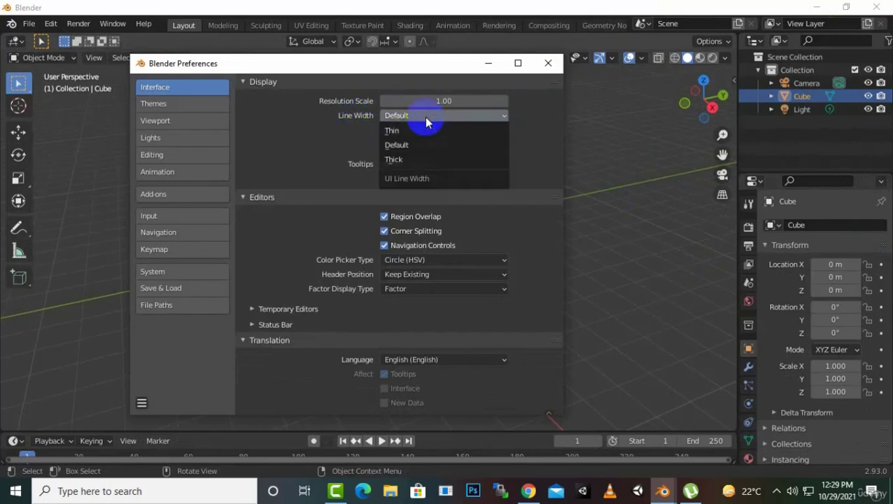
{"action": "left_click", "coordinate": [425, 119]}
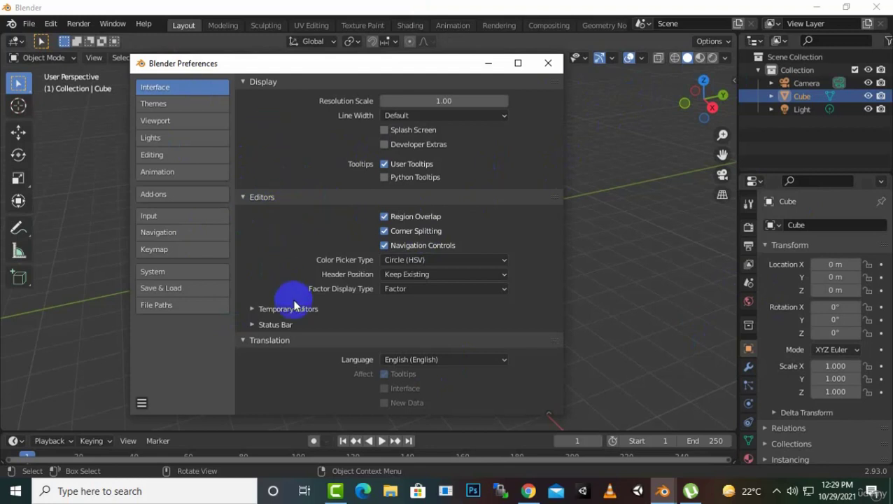
Step: Expand the Text Rendering and Menus sections of the Interface preferences and review their settings
{"action": "scroll", "coordinate": [313, 344], "scroll_direction": "down", "scroll_amount": 2}
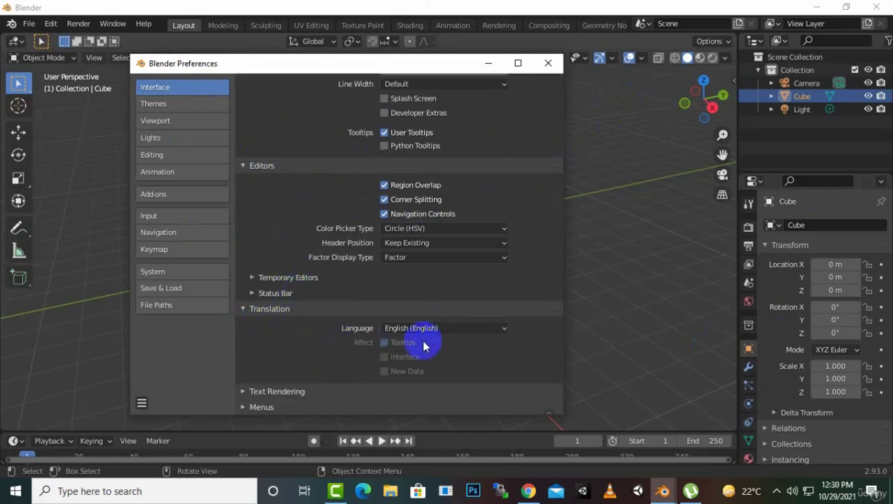
{"action": "left_click", "coordinate": [239, 392]}
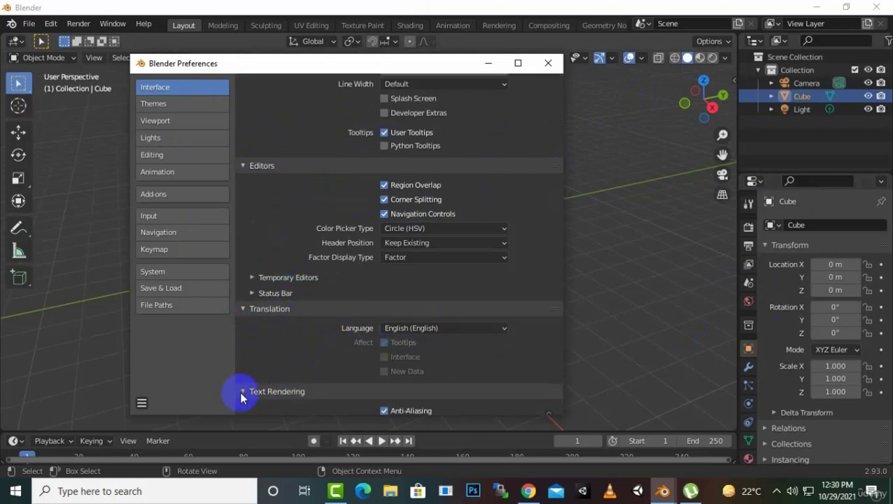
{"action": "scroll", "coordinate": [338, 236], "scroll_direction": "down", "scroll_amount": 4}
{"action": "left_click", "coordinate": [243, 406]}
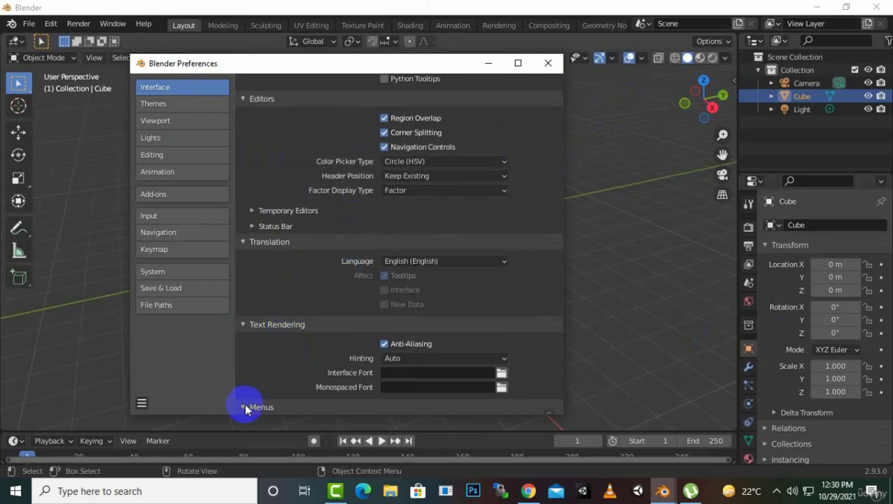
{"action": "scroll", "coordinate": [294, 339], "scroll_direction": "down", "scroll_amount": 3}
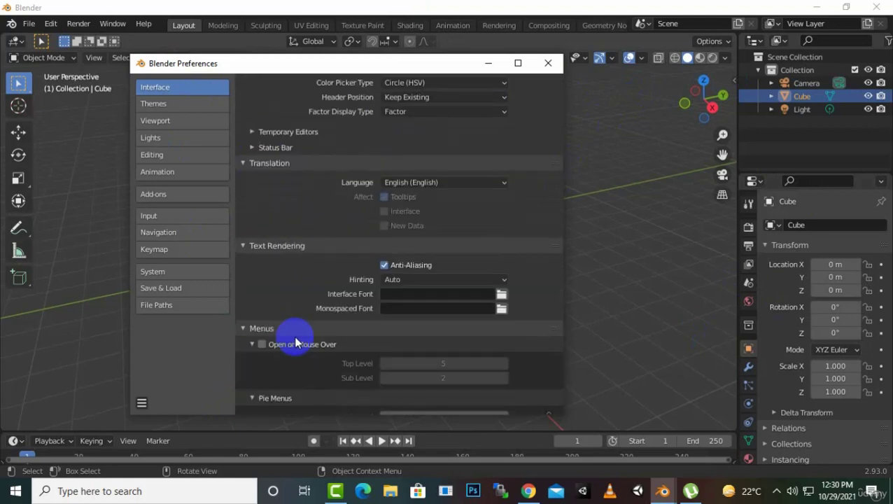
{"action": "scroll", "coordinate": [295, 341], "scroll_direction": "down", "scroll_amount": 4}
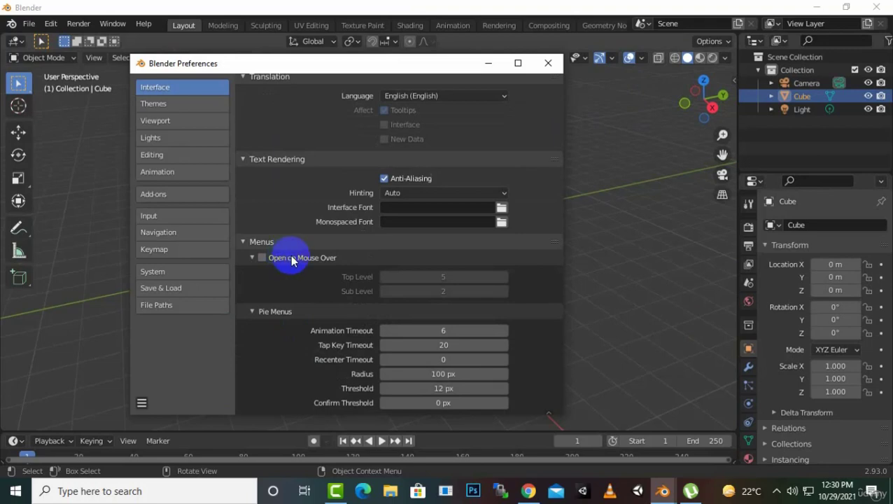
{"action": "scroll", "coordinate": [293, 252], "scroll_direction": "up", "scroll_amount": 12}
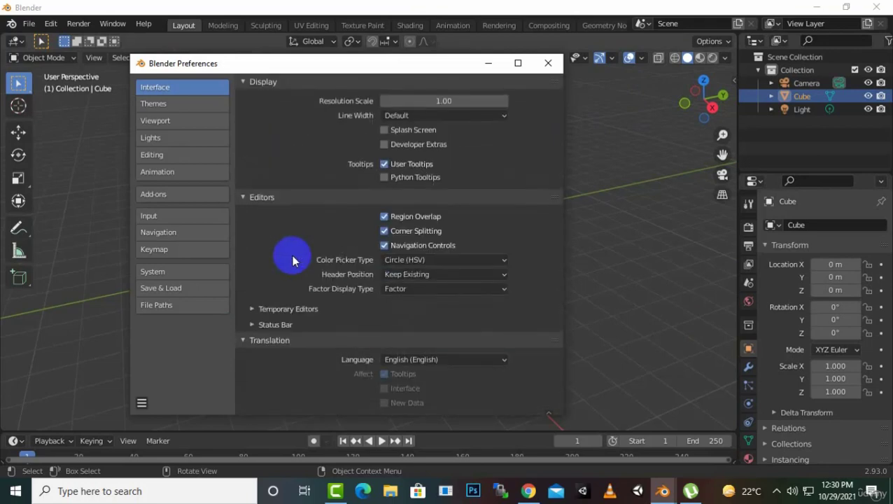
Step: Show the theme preferences and apply the Blender Light preset
{"action": "left_click", "coordinate": [191, 112]}
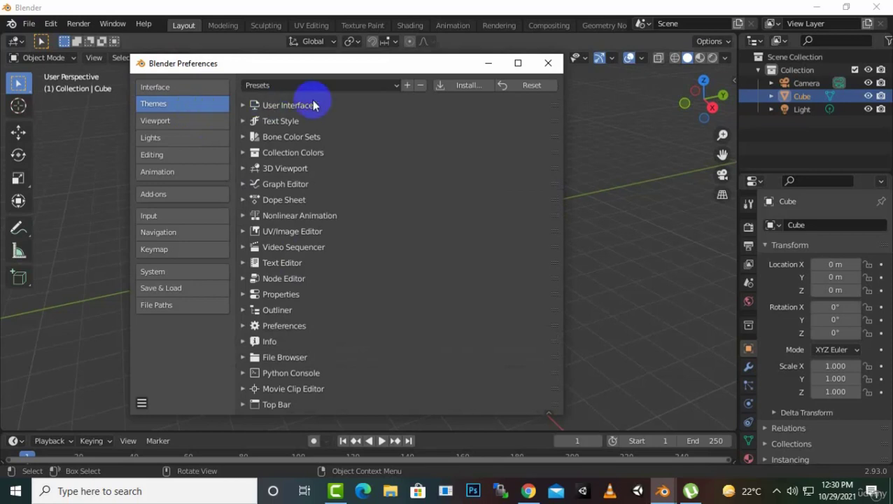
{"action": "left_click", "coordinate": [343, 89]}
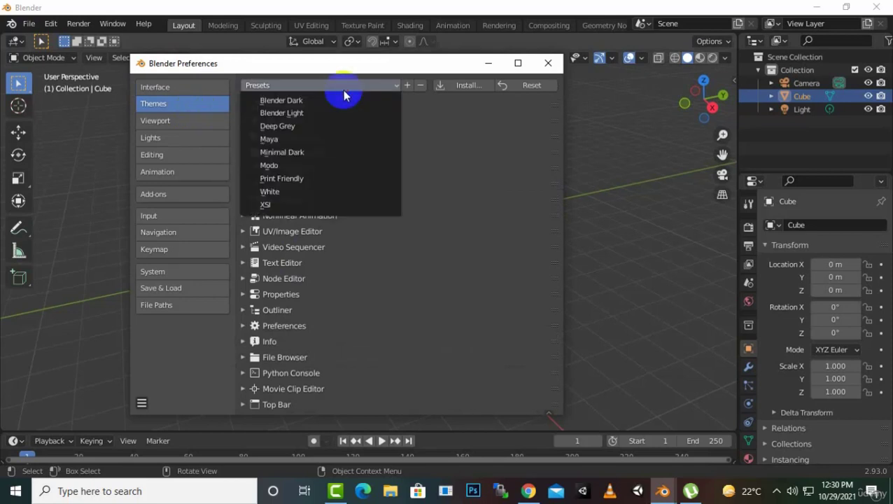
{"action": "left_click", "coordinate": [306, 119]}
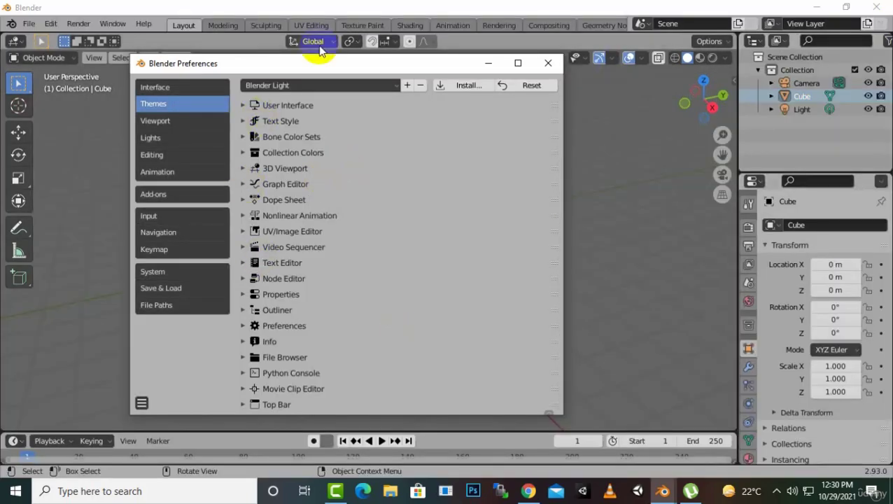
Step: Return the theme to the Blender Dark preset and try the Modo preset in its place
{"action": "left_click", "coordinate": [282, 87]}
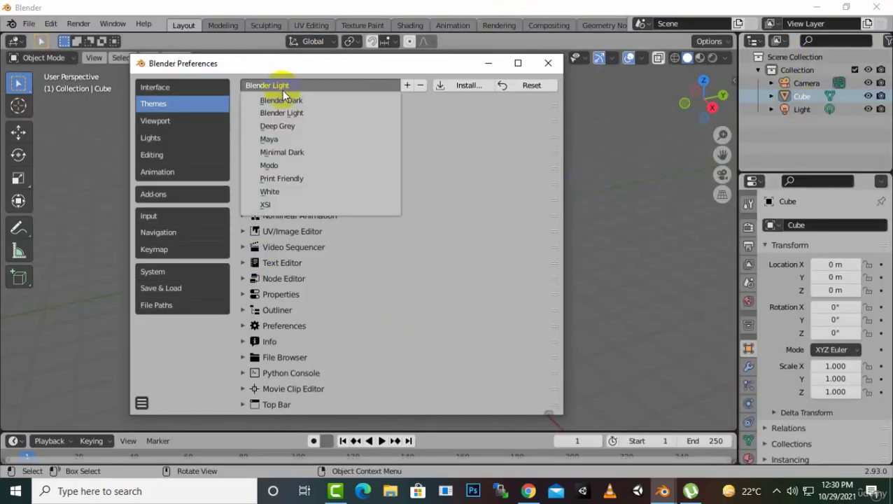
{"action": "left_click", "coordinate": [282, 104]}
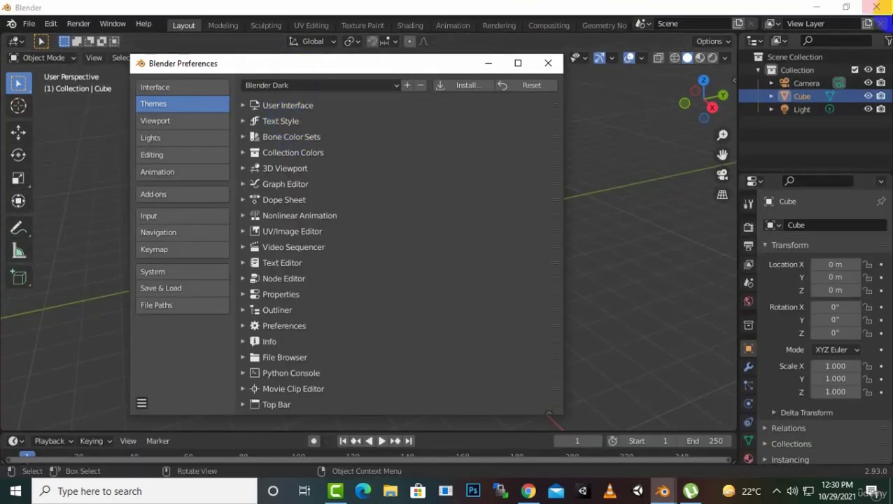
{"action": "left_click", "coordinate": [376, 85]}
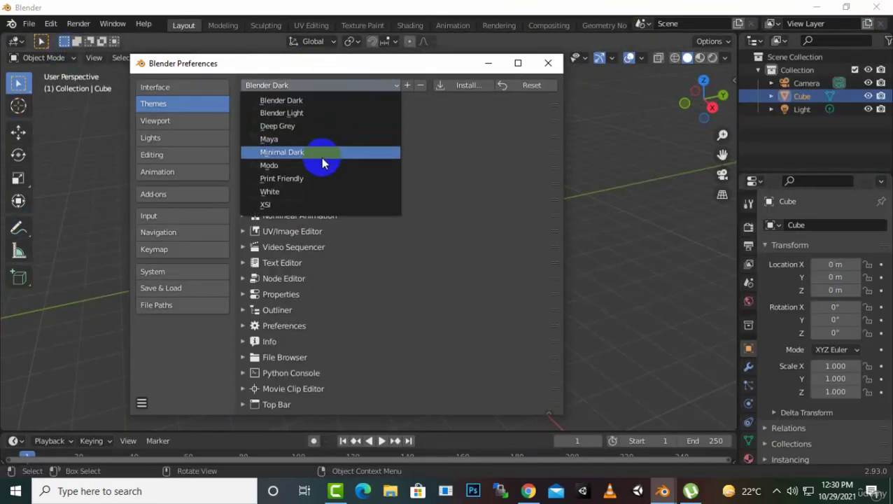
{"action": "left_click", "coordinate": [300, 166]}
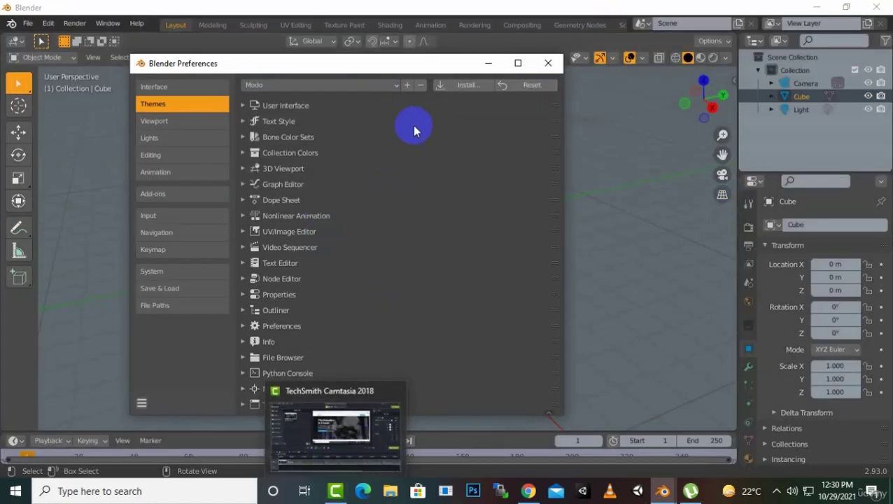
Step: Apply the Blender Dark theme preset and reposition the Preferences window over the viewport
{"action": "mouse_move", "coordinate": [410, 64]}
{"action": "left_mouse_down"}
{"action": "mouse_move", "coordinate": [494, 184]}
{"action": "mouse_move", "coordinate": [660, 293]}
{"action": "mouse_move", "coordinate": [492, 96]}
{"action": "mouse_move", "coordinate": [399, 73]}
{"action": "left_mouse_up"}
{"action": "left_click", "coordinate": [383, 94]}
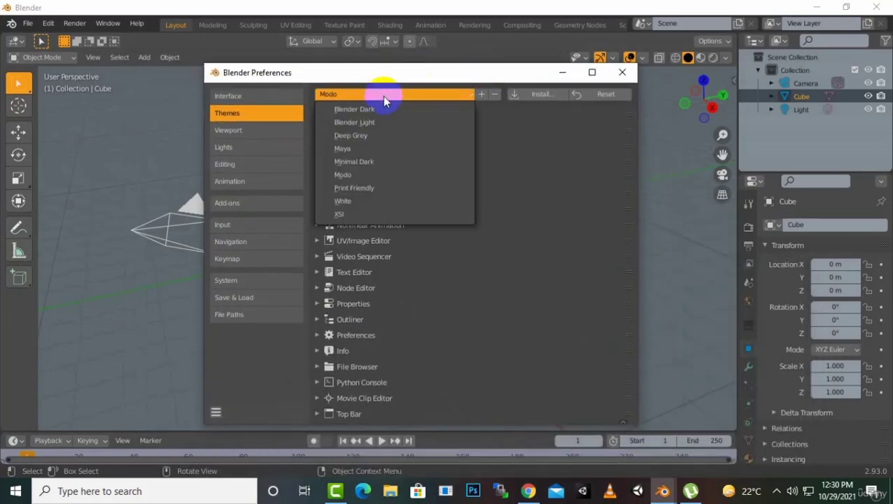
{"action": "left_click", "coordinate": [378, 113]}
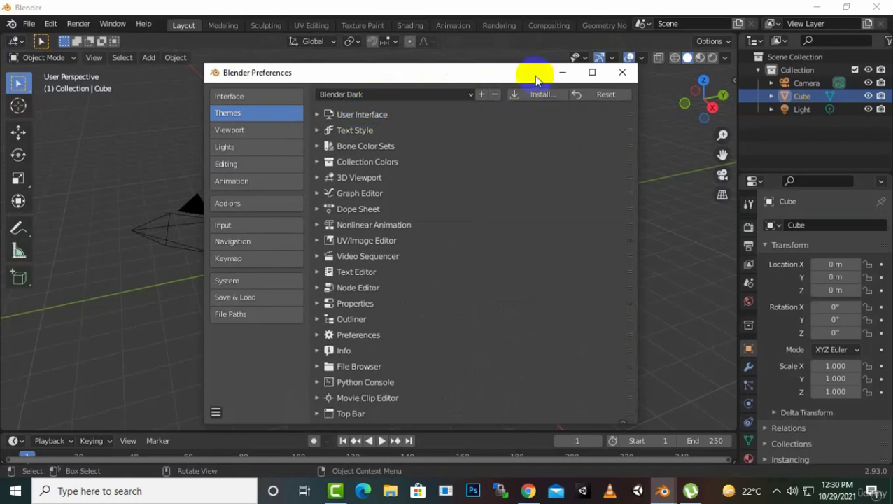
{"action": "left_click_drag", "start_coordinate": [534, 76], "coordinate": [522, 99]}
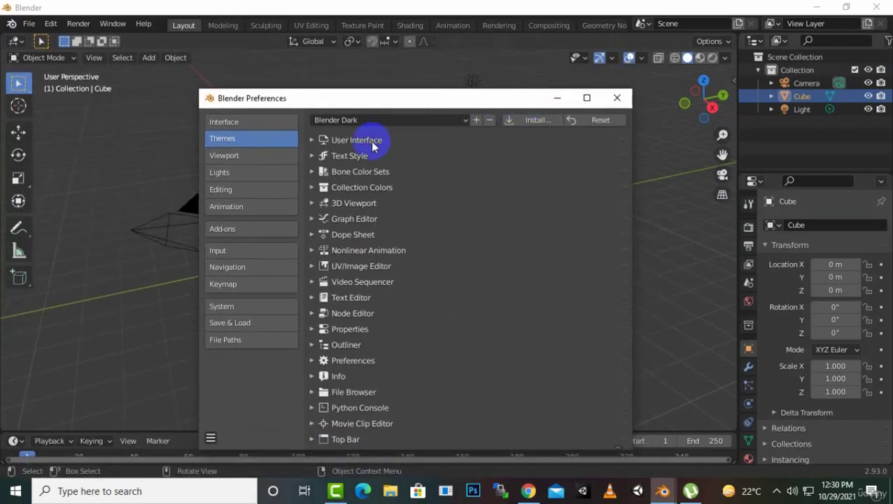
{"action": "left_click_drag", "start_coordinate": [442, 99], "coordinate": [429, 83]}
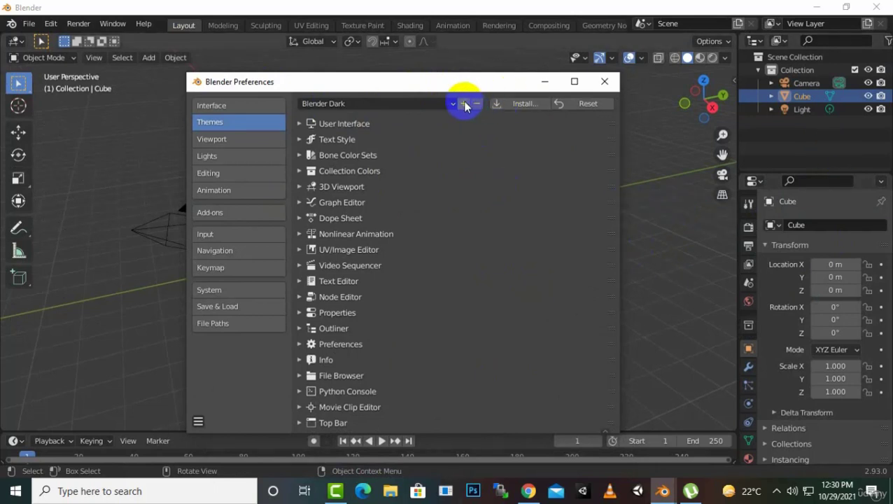
Step: Expand the User Interface theme section and its Regular group, and examine the colour and roundness settings
{"action": "left_click", "coordinate": [408, 105]}
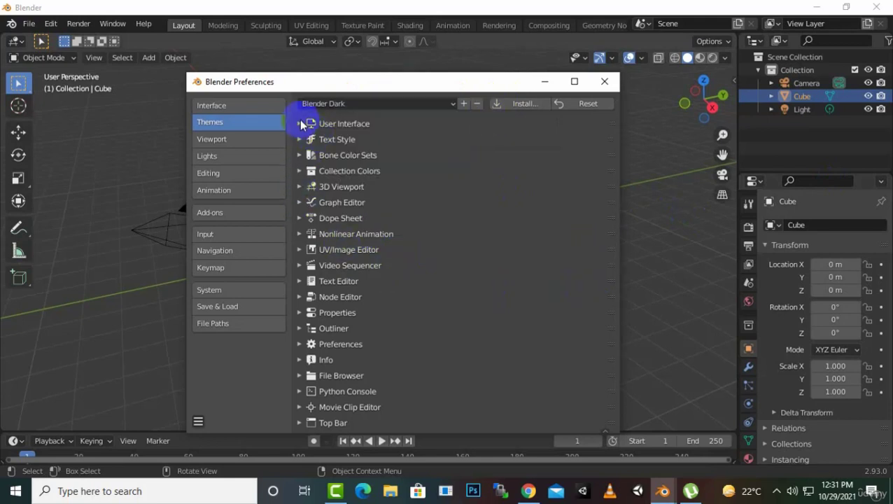
{"action": "left_click", "coordinate": [299, 126]}
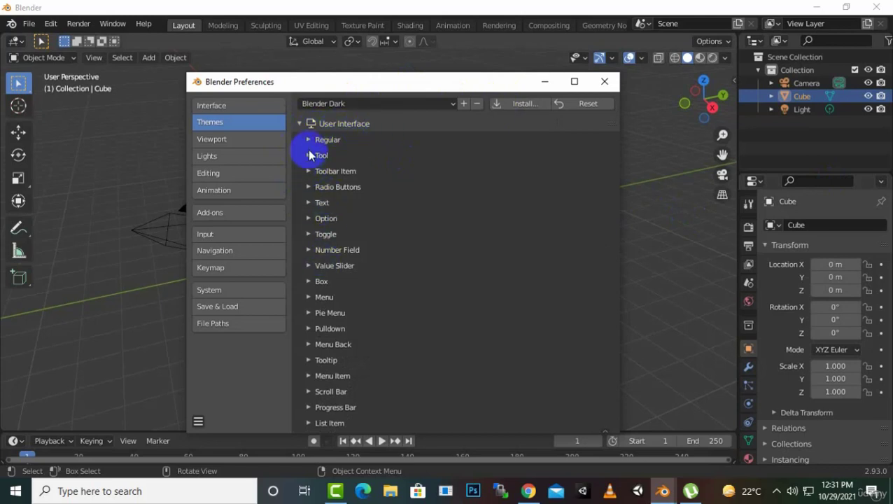
{"action": "left_click", "coordinate": [309, 141]}
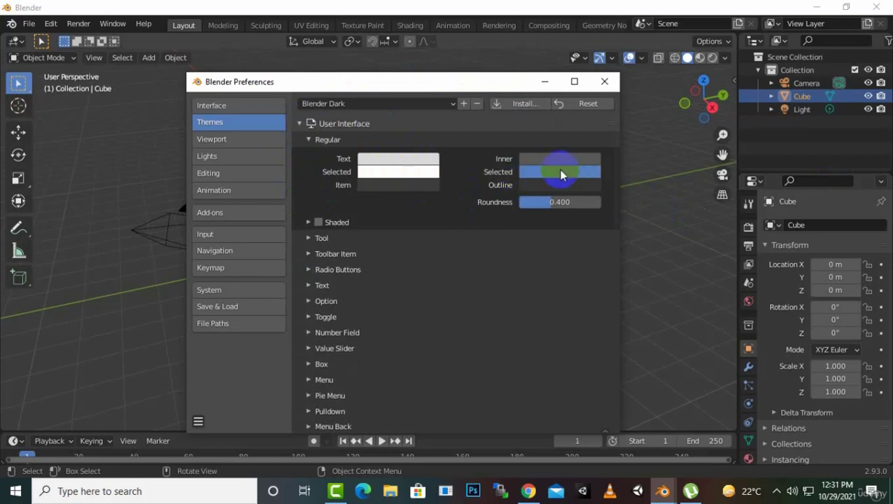
{"action": "left_click", "coordinate": [413, 172]}
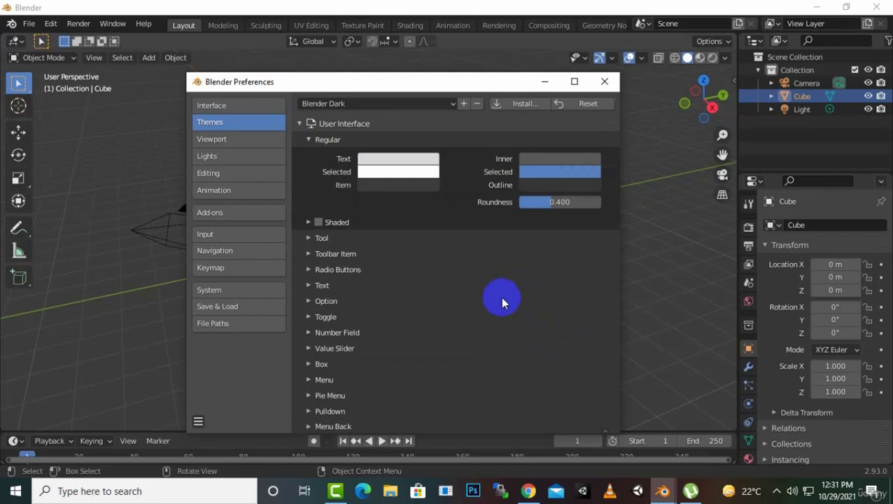
Step: Reposition the Preferences window and review the Display, Quality and Textures settings of the Viewport preferences
{"action": "left_click", "coordinate": [227, 139]}
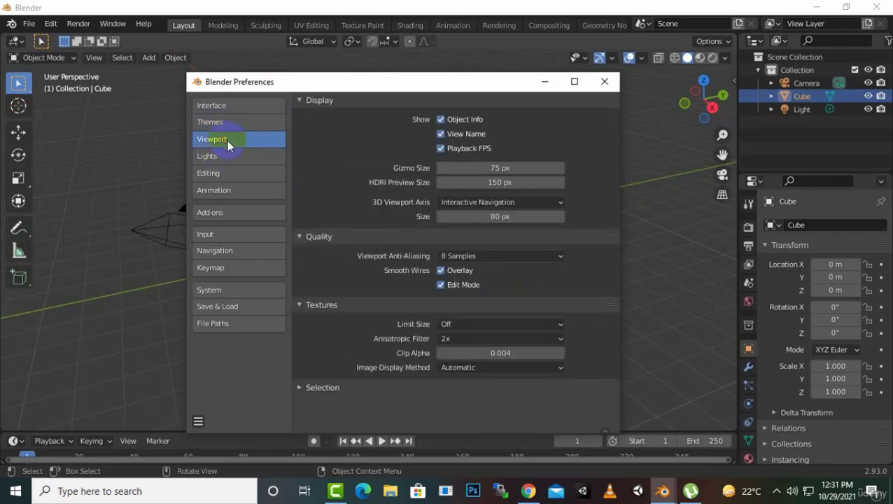
{"action": "left_click", "coordinate": [224, 128]}
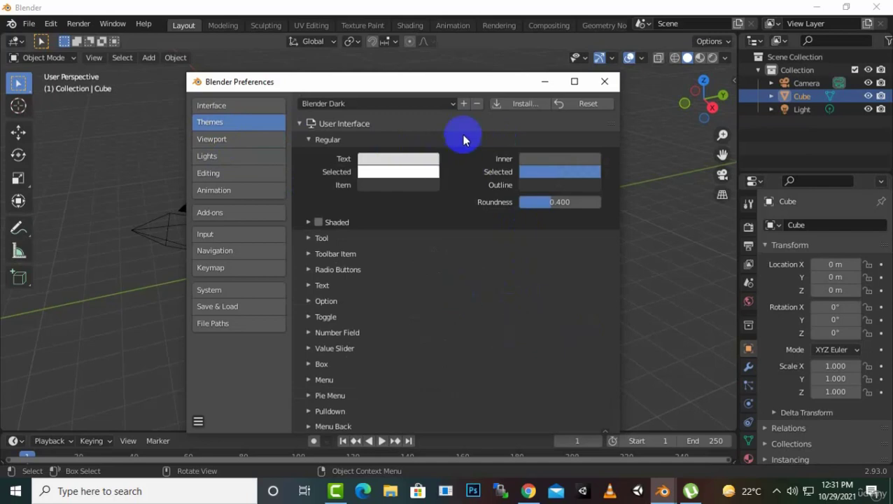
{"action": "left_click_drag", "start_coordinate": [477, 89], "coordinate": [474, 138]}
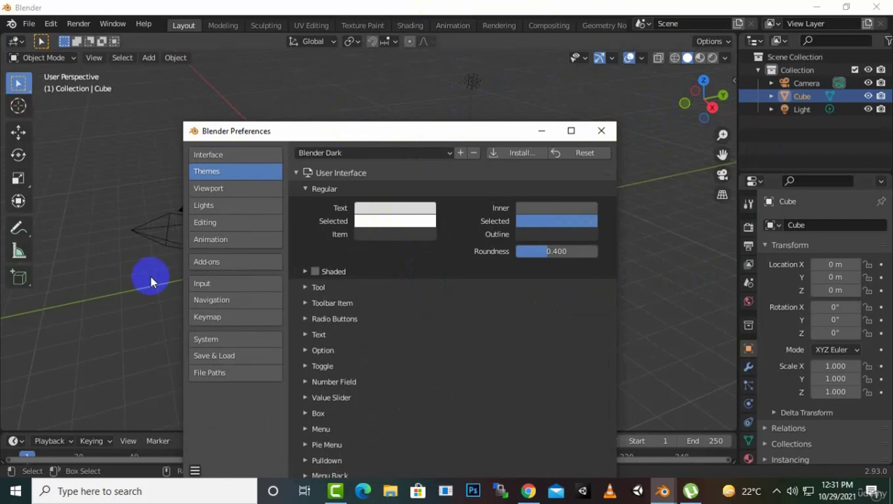
{"action": "left_click", "coordinate": [213, 189]}
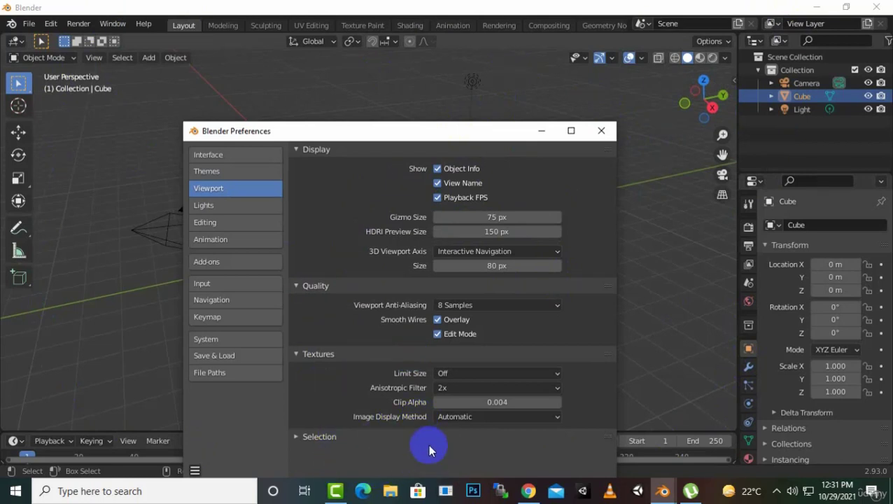
Step: Review the Studio Lights, MatCaps and HDRIs sections of the Lights preferences, moving the Preferences window to a clearer position
{"action": "left_click", "coordinate": [217, 203]}
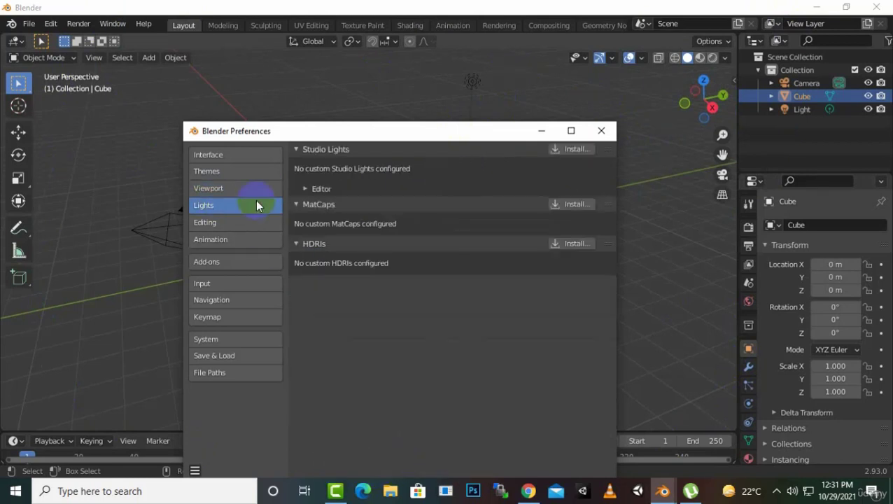
{"action": "left_click_drag", "start_coordinate": [376, 142], "coordinate": [379, 115]}
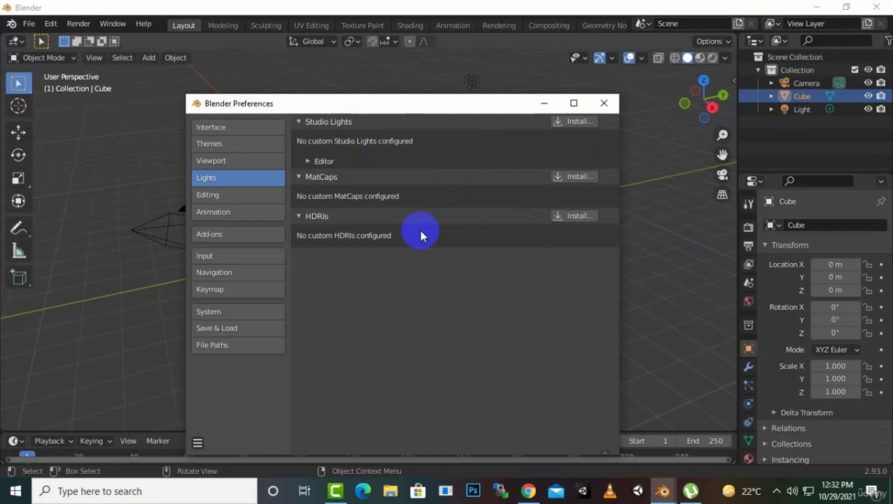
{"action": "left_click_drag", "start_coordinate": [510, 105], "coordinate": [489, 95]}
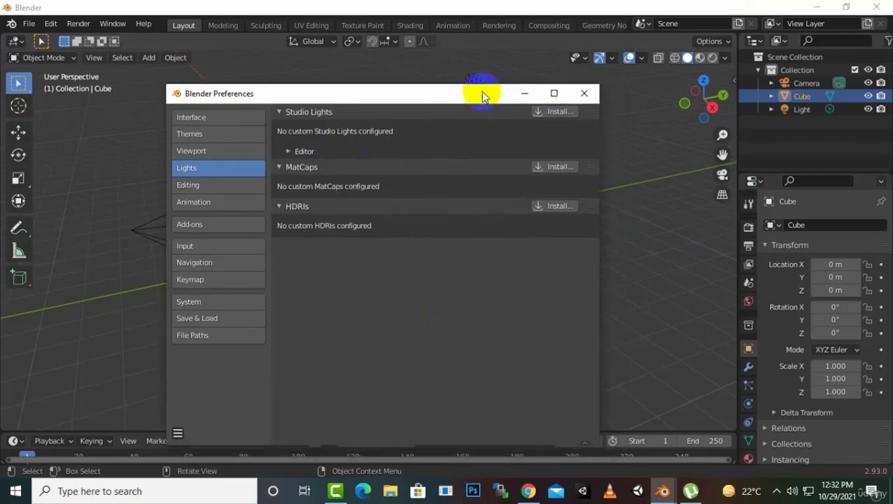
Step: Review the Editing preferences for objects, 3D cursor and annotations, and the Animation preferences for timeline, keyframes and F-Curves
{"action": "left_click", "coordinate": [184, 186]}
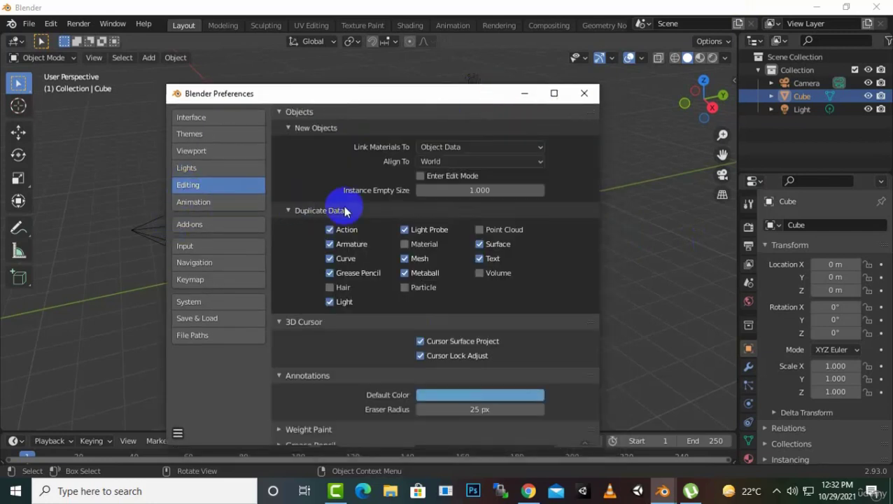
{"action": "scroll", "coordinate": [346, 183], "scroll_direction": "down", "scroll_amount": 1}
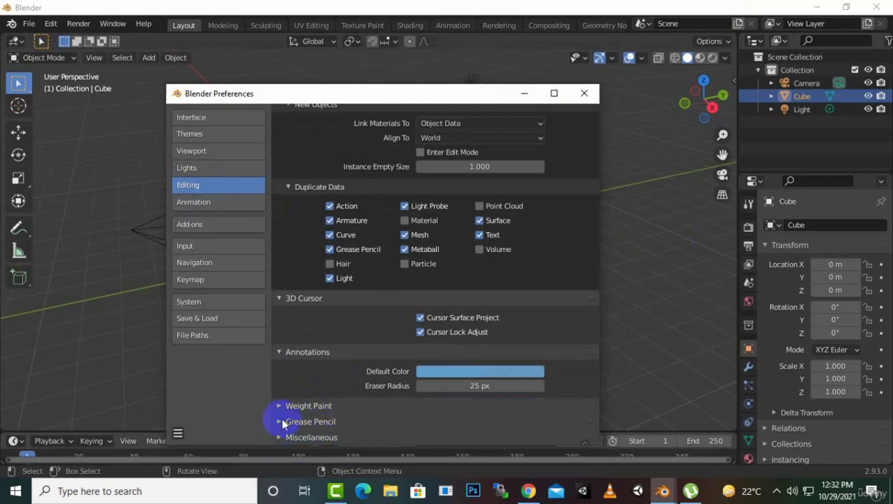
{"action": "scroll", "coordinate": [341, 277], "scroll_direction": "up", "scroll_amount": 1}
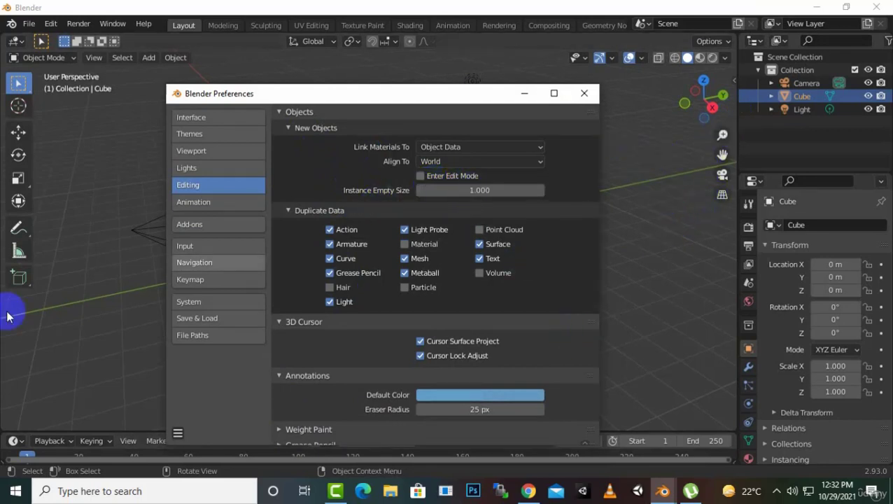
{"action": "left_click", "coordinate": [189, 207]}
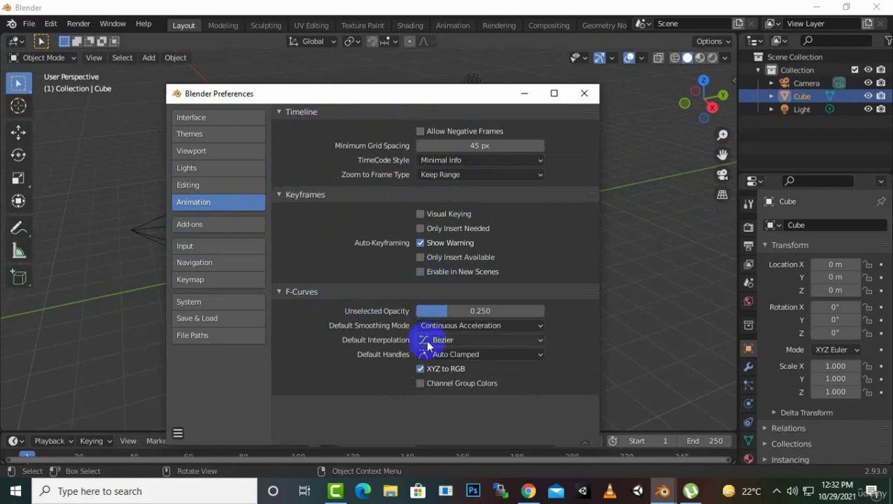
{"action": "left_click_drag", "start_coordinate": [426, 92], "coordinate": [423, 70]}
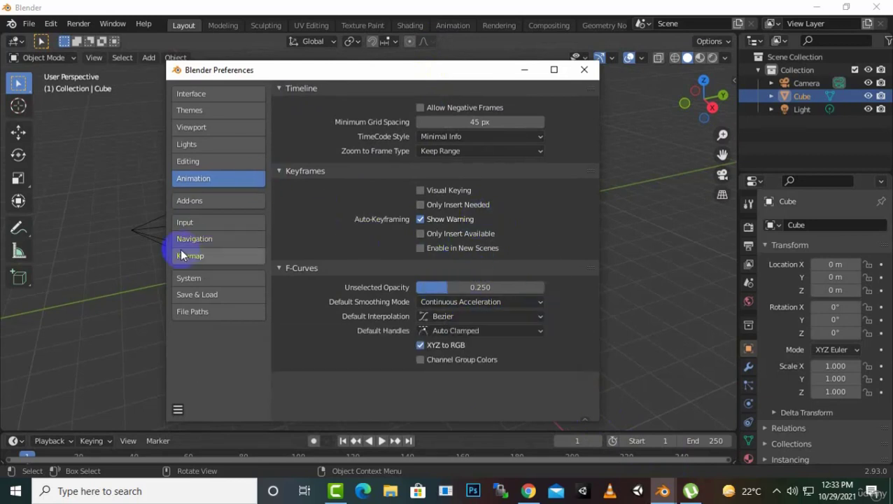
Step: Show the add-ons preferences and examine the list from the 3D View add-ons through the Import-Export, Mesh, Node and Object ones
{"action": "left_click", "coordinate": [206, 208]}
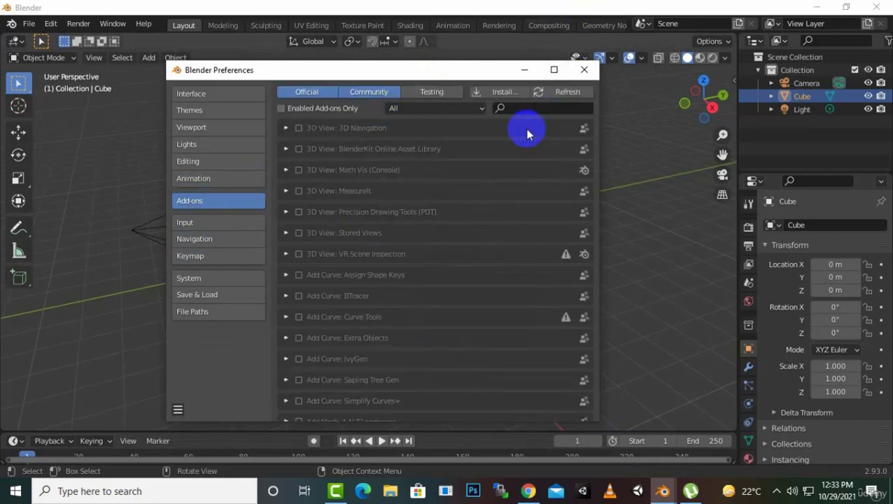
{"action": "scroll", "coordinate": [490, 210], "scroll_direction": "down", "scroll_amount": 8}
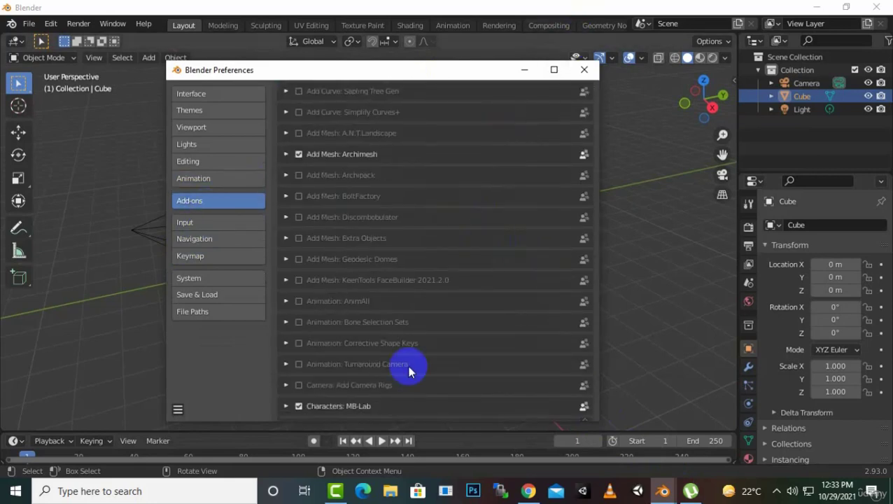
{"action": "scroll", "coordinate": [386, 258], "scroll_direction": "down", "scroll_amount": 20}
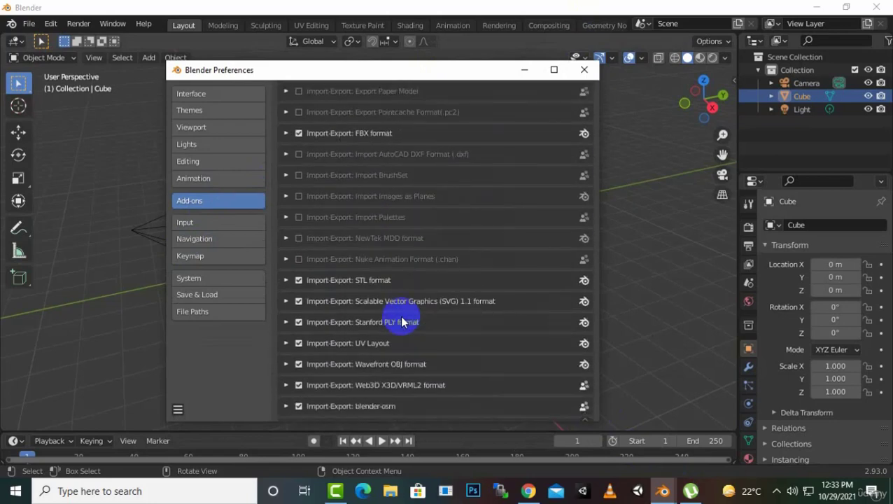
{"action": "scroll", "coordinate": [401, 321], "scroll_direction": "down", "scroll_amount": 4}
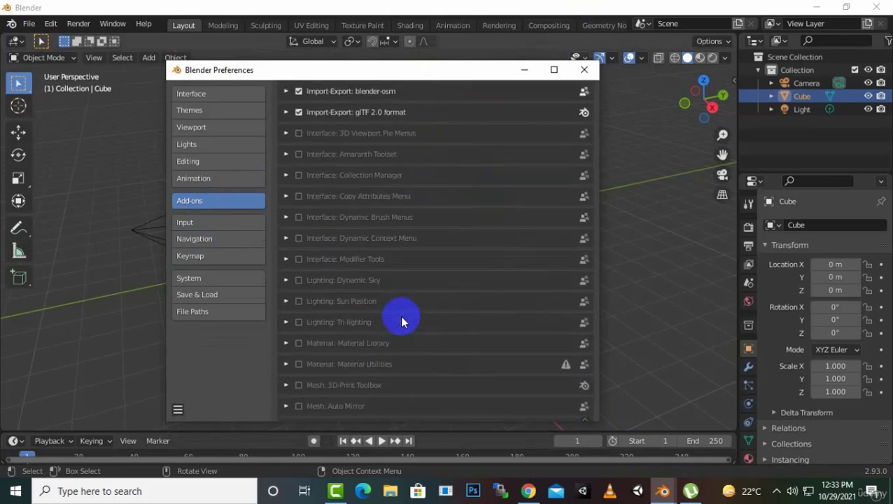
{"action": "scroll", "coordinate": [399, 318], "scroll_direction": "up", "scroll_amount": 2}
{"action": "scroll", "coordinate": [400, 318], "scroll_direction": "down", "scroll_amount": 5}
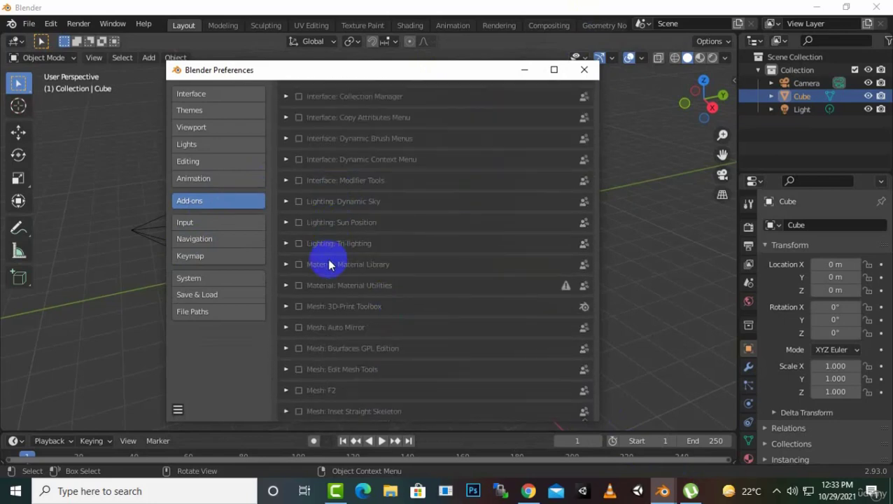
{"action": "scroll", "coordinate": [343, 384], "scroll_direction": "down", "scroll_amount": 4}
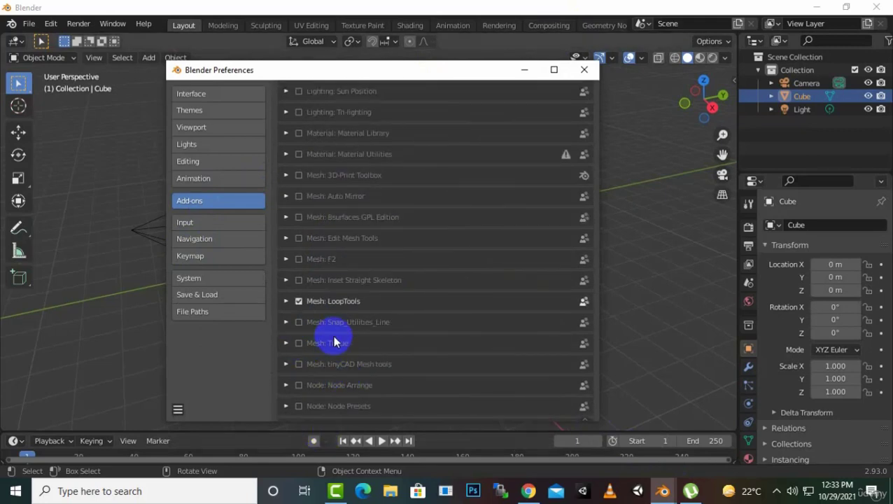
{"action": "scroll", "coordinate": [335, 341], "scroll_direction": "up", "scroll_amount": 12}
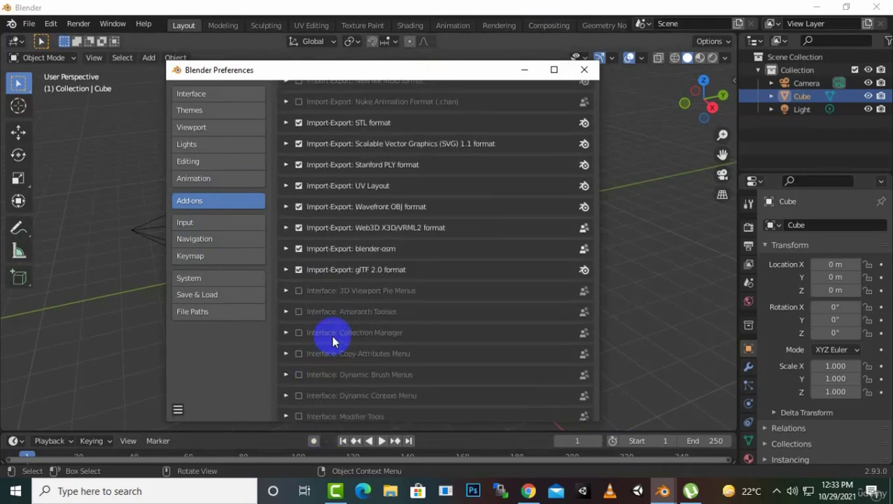
{"action": "scroll", "coordinate": [313, 238], "scroll_direction": "down", "scroll_amount": 10}
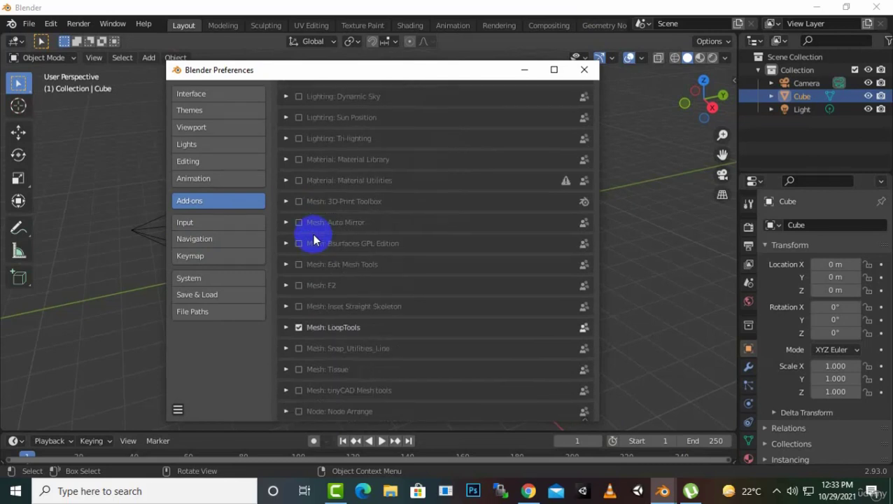
{"action": "scroll", "coordinate": [313, 238], "scroll_direction": "down", "scroll_amount": 3}
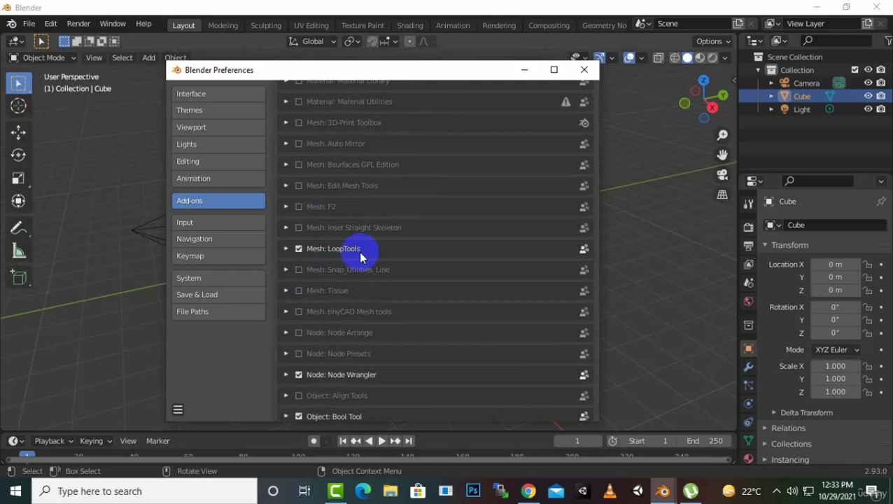
{"action": "scroll", "coordinate": [388, 360], "scroll_direction": "down", "scroll_amount": 3}
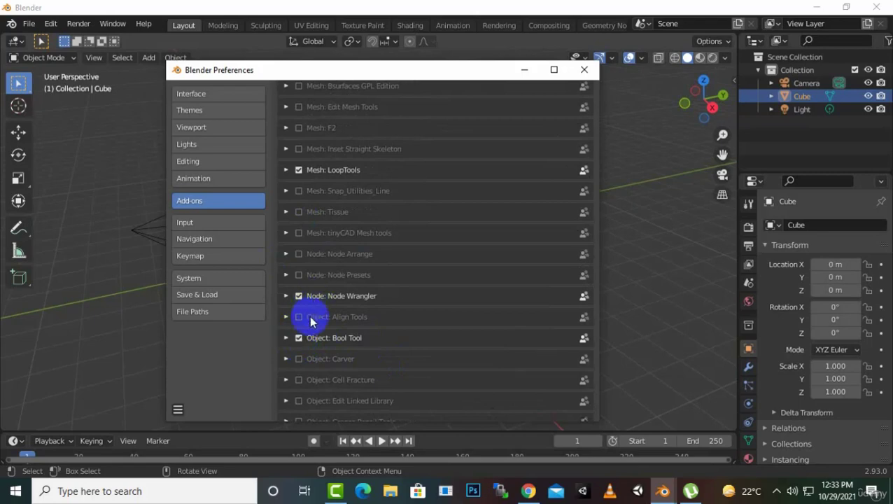
Step: Disable the Add Mesh: Archimesh add-on
{"action": "scroll", "coordinate": [330, 336], "scroll_direction": "up", "scroll_amount": 5}
{"action": "scroll", "coordinate": [329, 344], "scroll_direction": "up", "scroll_amount": 4}
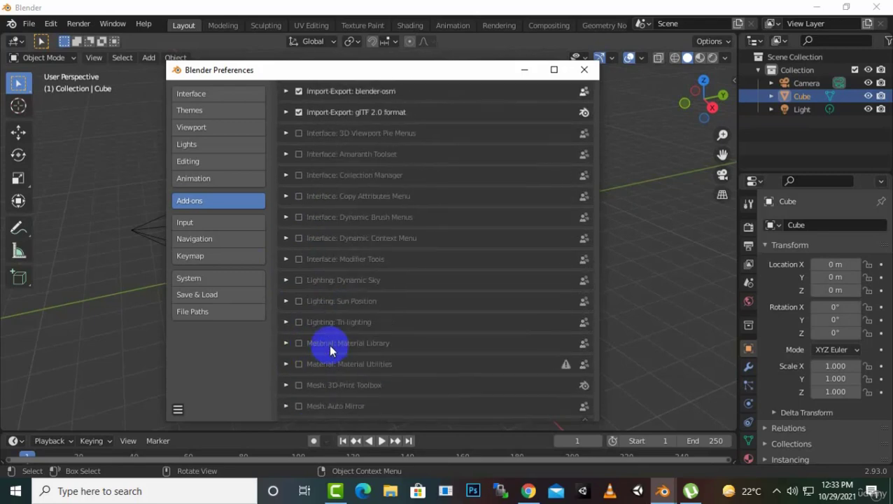
{"action": "scroll", "coordinate": [329, 343], "scroll_direction": "up", "scroll_amount": 15}
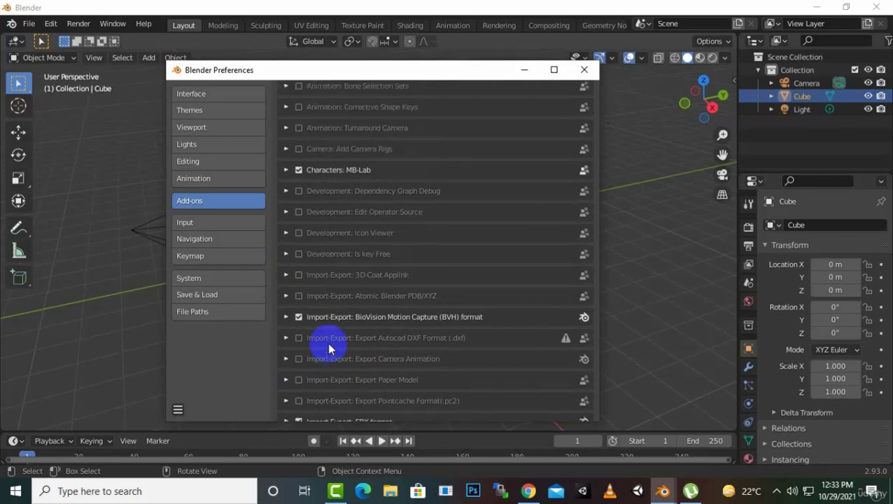
{"action": "scroll", "coordinate": [329, 346], "scroll_direction": "up", "scroll_amount": 15}
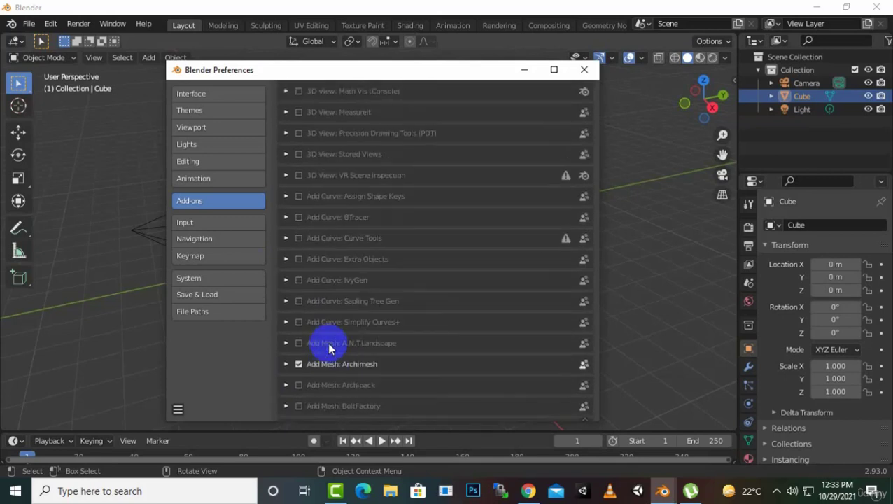
{"action": "scroll", "coordinate": [328, 348], "scroll_direction": "up", "scroll_amount": 3}
{"action": "scroll", "coordinate": [329, 348], "scroll_direction": "up", "scroll_amount": 1}
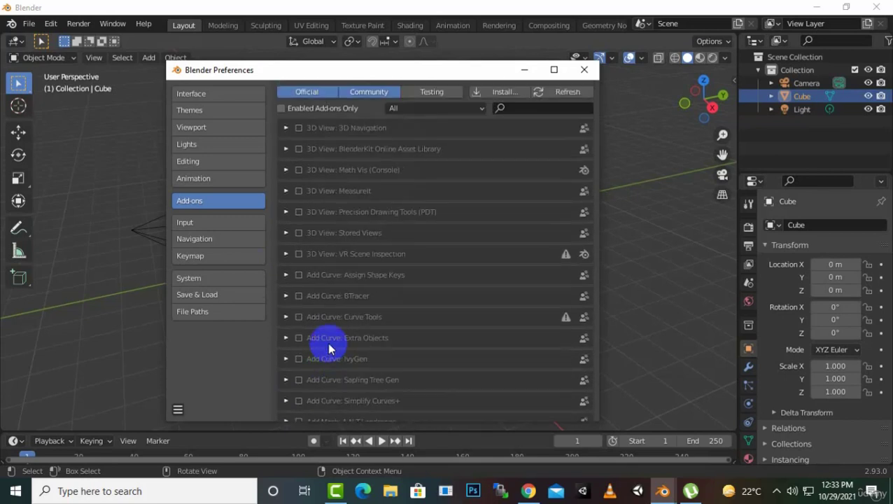
{"action": "scroll", "coordinate": [329, 348], "scroll_direction": "down", "scroll_amount": 6}
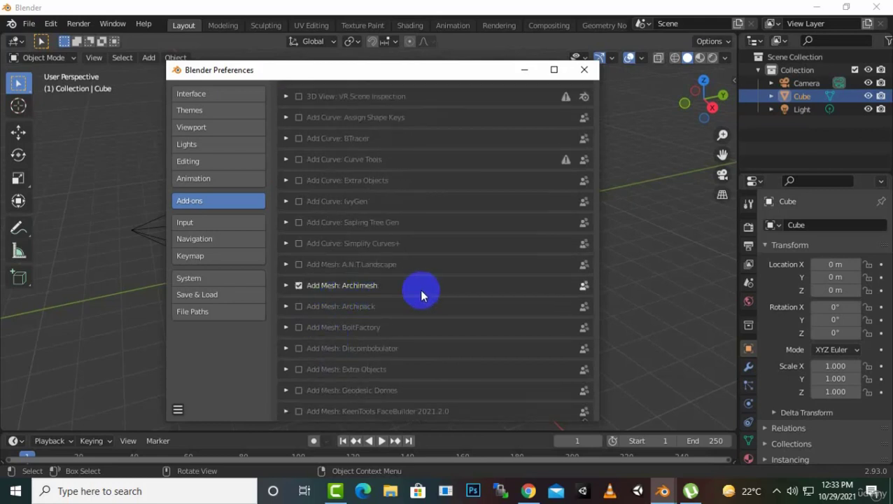
{"action": "left_click", "coordinate": [298, 289]}
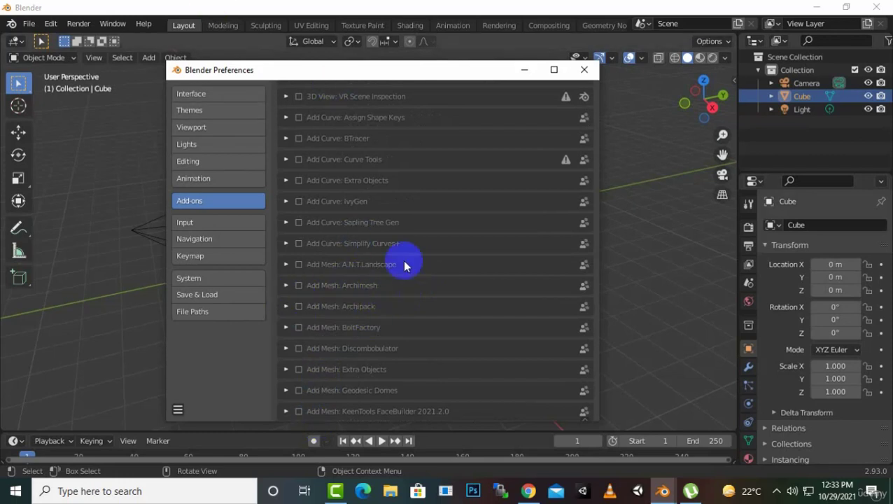
Step: Shift the Preferences window slightly and look over the Add Mesh and Animation add-ons and the add-on category filter
{"action": "left_click_drag", "start_coordinate": [467, 77], "coordinate": [454, 75]}
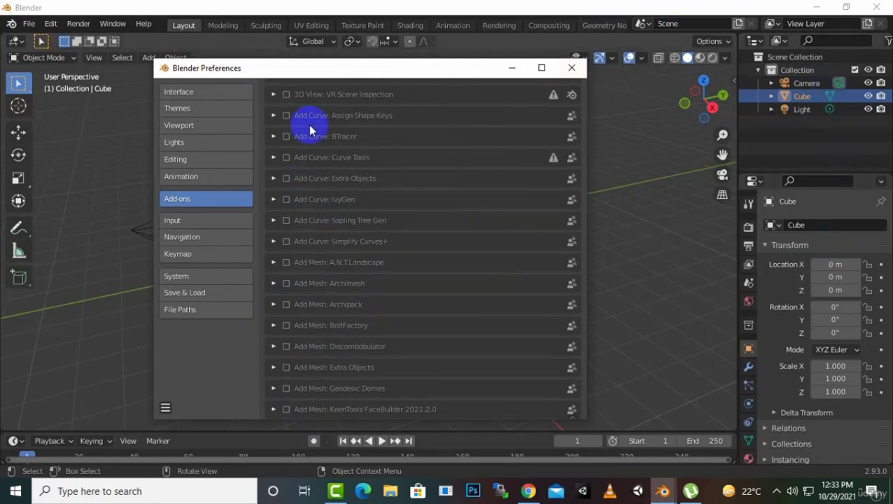
{"action": "scroll", "coordinate": [291, 280], "scroll_direction": "down", "scroll_amount": 5}
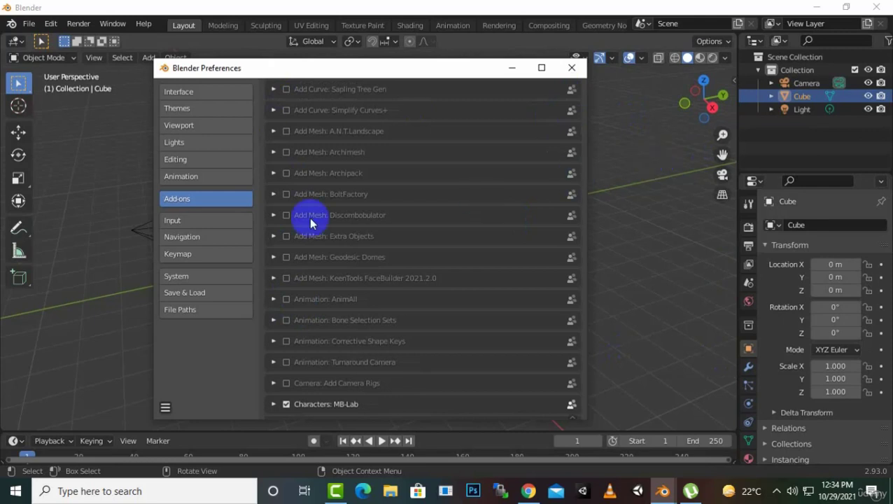
{"action": "scroll", "coordinate": [427, 225], "scroll_direction": "up", "scroll_amount": 10}
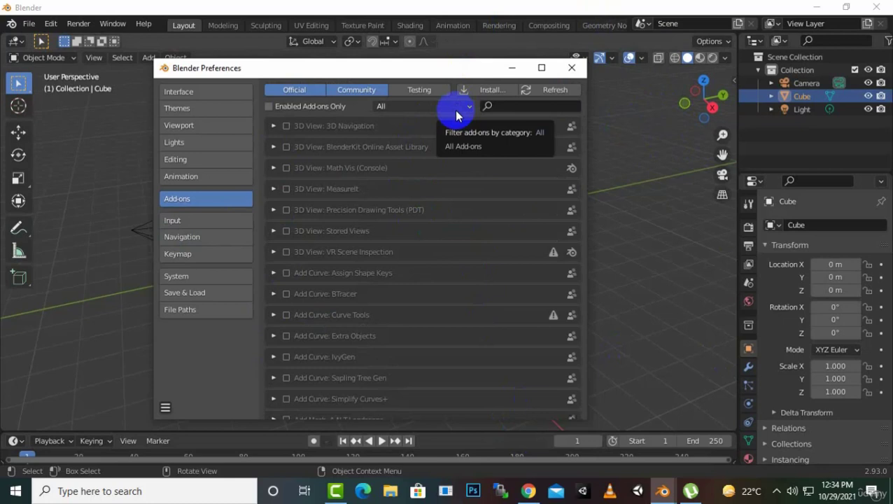
Step: Review the Input preferences for keyboard, mouse and tablet, and show the Navigation preferences for orbit, zoom and fly/walk
{"action": "left_click", "coordinate": [198, 222]}
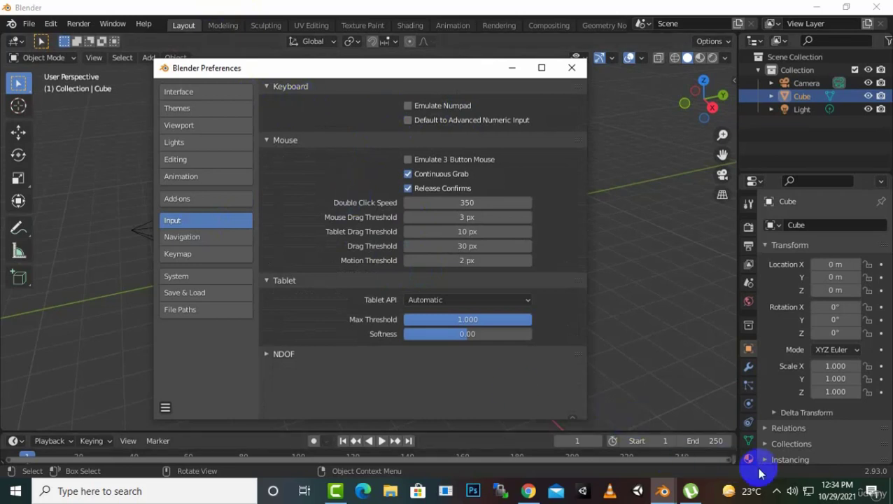
{"action": "left_click", "coordinate": [790, 490]}
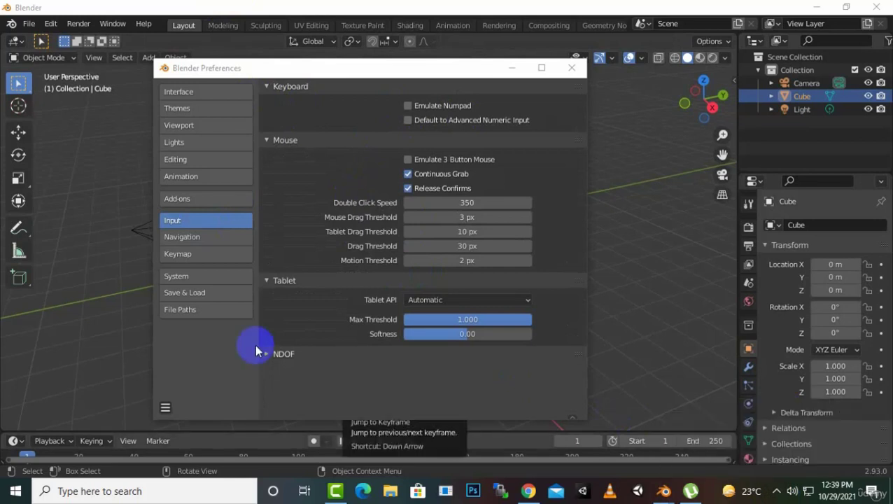
{"action": "left_click", "coordinate": [193, 240]}
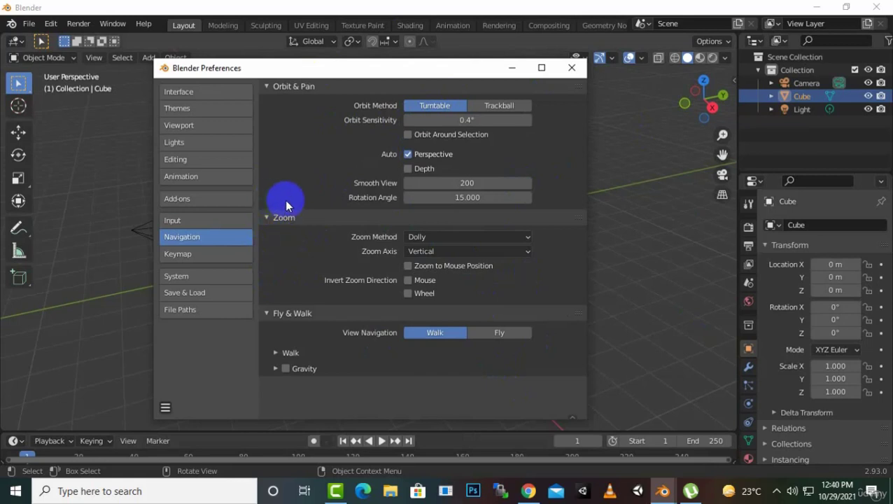
Step: Show the Keymap preferences and try Right as the selection mouse button, restoring it to Left
{"action": "left_click", "coordinate": [213, 254]}
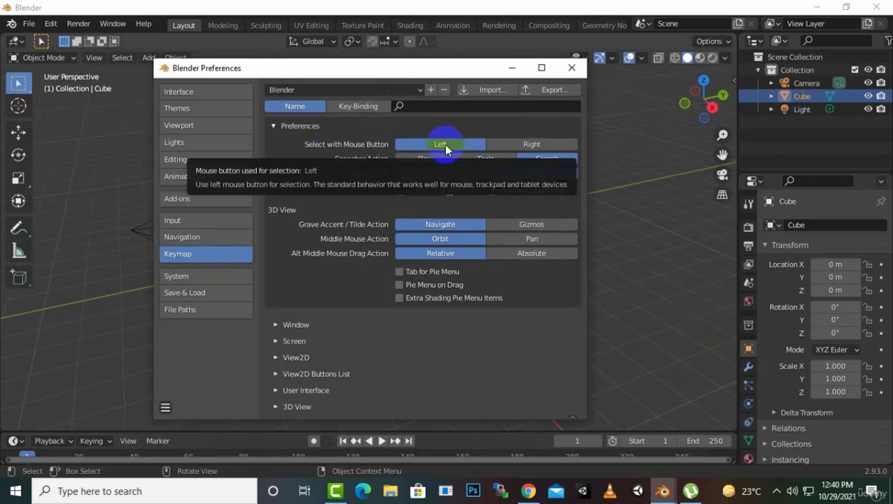
{"action": "left_click", "coordinate": [541, 144]}
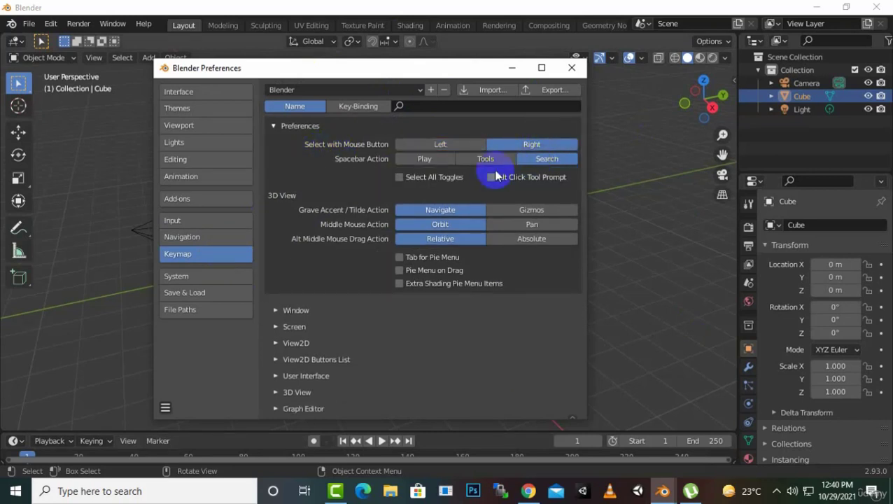
{"action": "left_click", "coordinate": [441, 144]}
Step: Move the Preferences window aside to uncover the cube in the viewport, and bring the window back
{"action": "left_click_drag", "start_coordinate": [476, 68], "coordinate": [190, 101]}
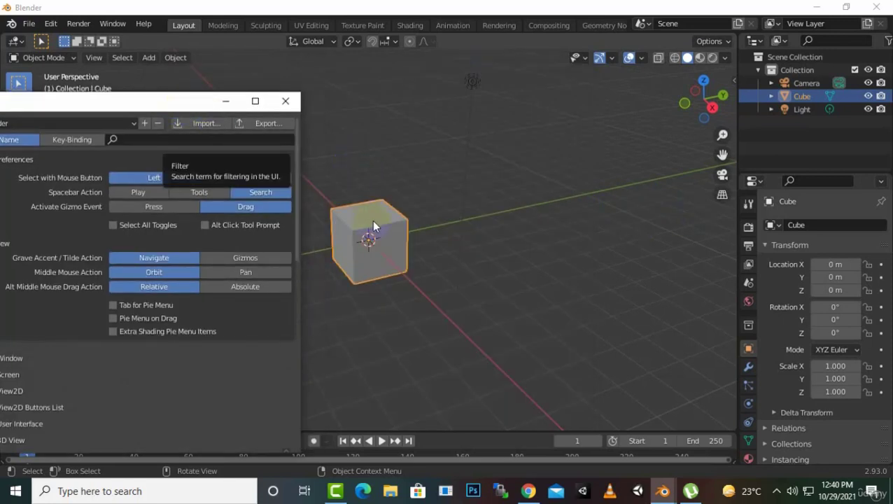
{"action": "left_click", "coordinate": [185, 109]}
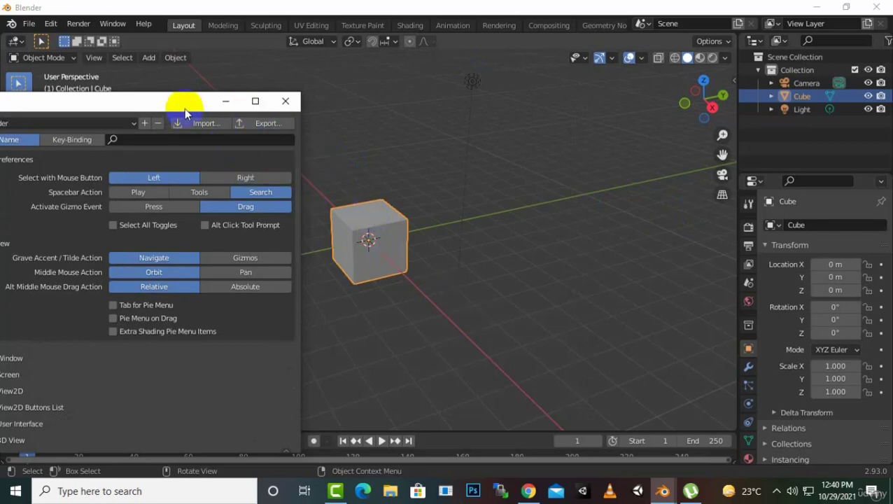
{"action": "left_click_drag", "start_coordinate": [184, 109], "coordinate": [486, 109]}
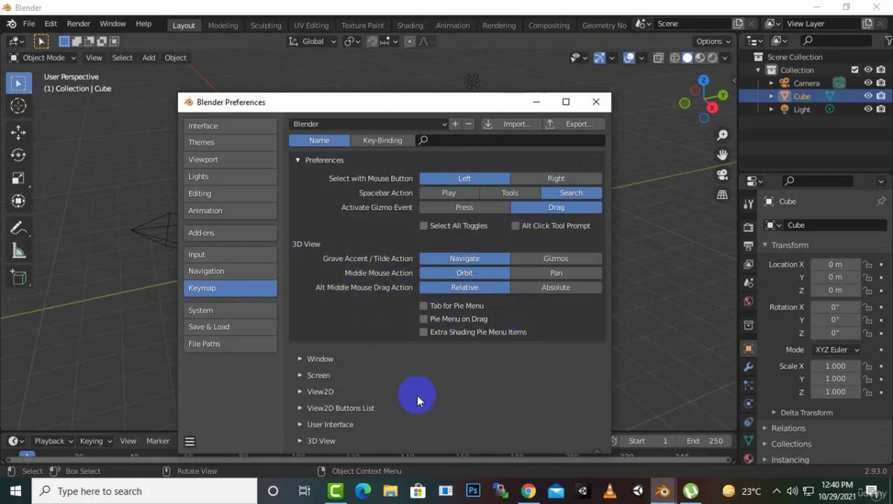
Step: Expand the Window, Screen and View2D keymap categories and examine their shortcut assignments
{"action": "scroll", "coordinate": [416, 394], "scroll_direction": "down", "scroll_amount": 5}
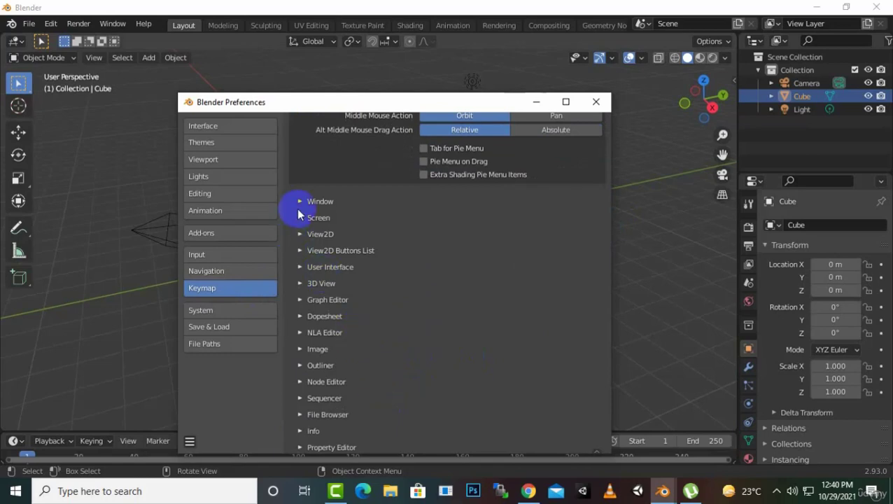
{"action": "left_click", "coordinate": [299, 202]}
{"action": "scroll", "coordinate": [448, 294], "scroll_direction": "down", "scroll_amount": 12}
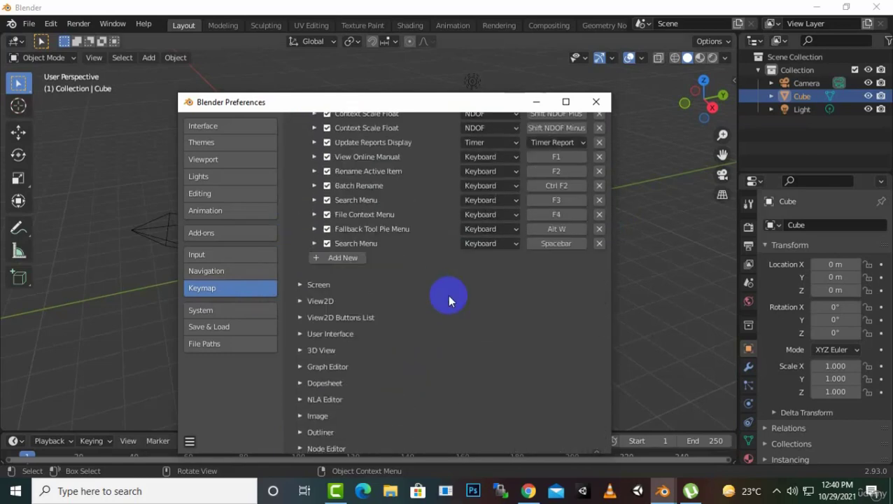
{"action": "left_click", "coordinate": [304, 287]}
{"action": "scroll", "coordinate": [510, 233], "scroll_direction": "down", "scroll_amount": 4}
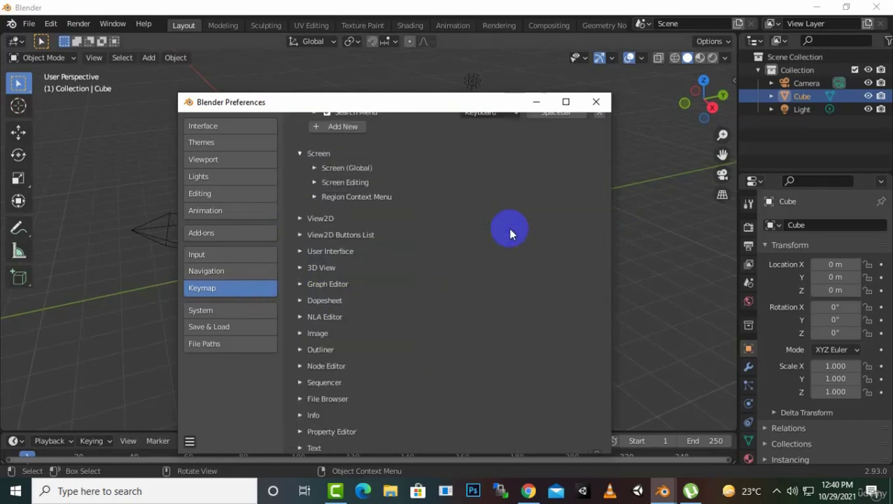
{"action": "left_click", "coordinate": [301, 219]}
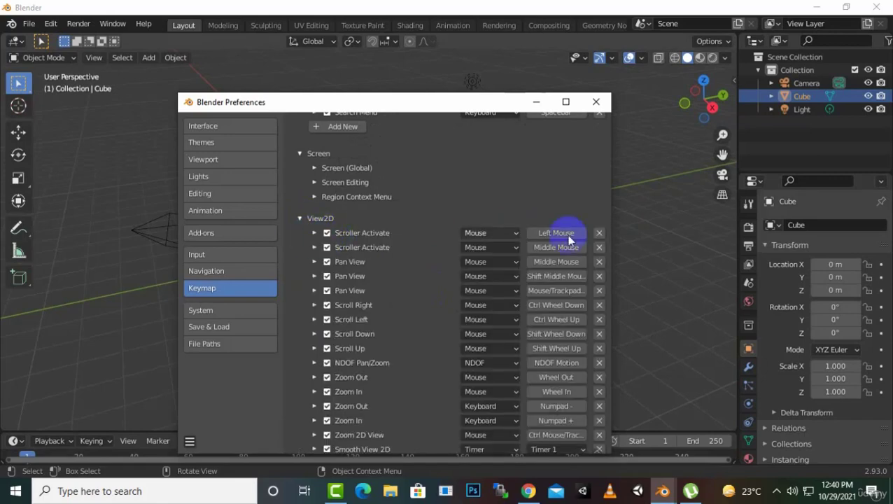
{"action": "scroll", "coordinate": [522, 289], "scroll_direction": "down", "scroll_amount": 3}
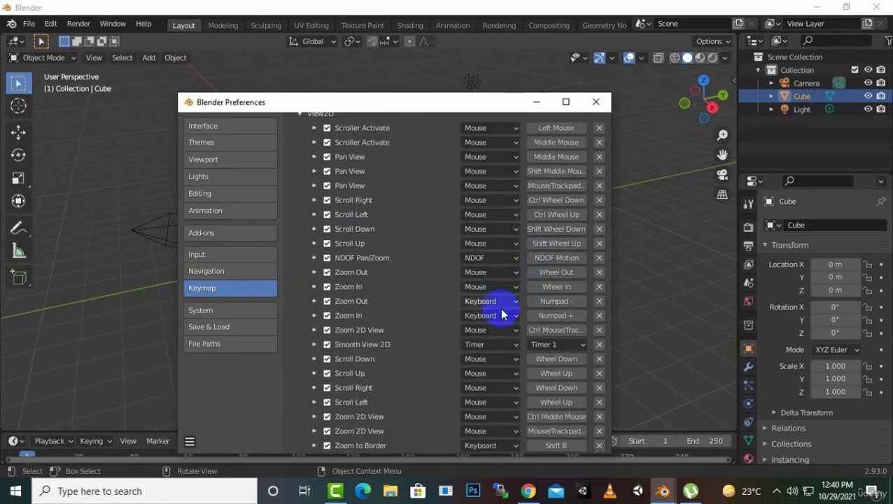
{"action": "scroll", "coordinate": [553, 382], "scroll_direction": "down", "scroll_amount": 5}
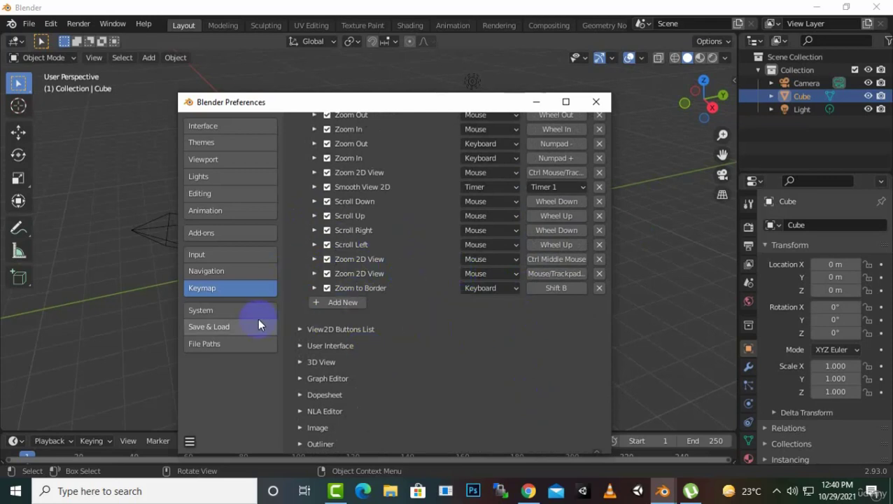
Step: Show the System preferences and try raising the Undo Steps limit, bringing it back to 32
{"action": "left_click", "coordinate": [207, 310]}
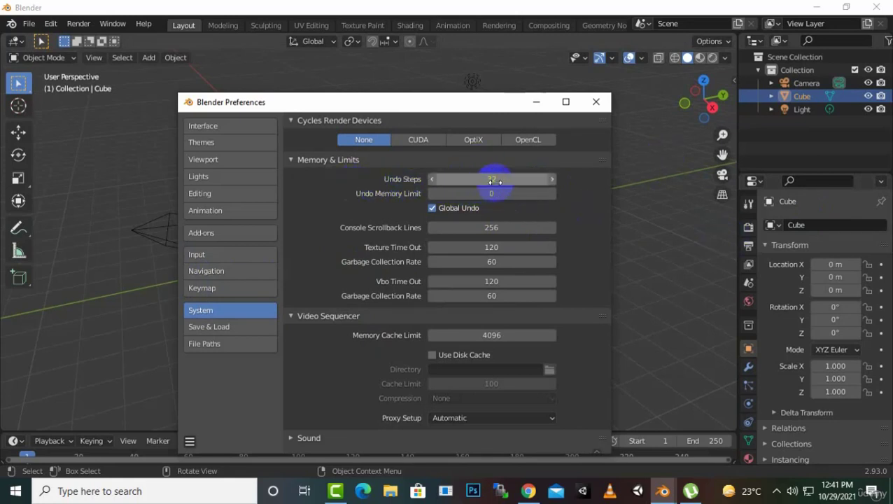
{"action": "left_click", "coordinate": [553, 180]}
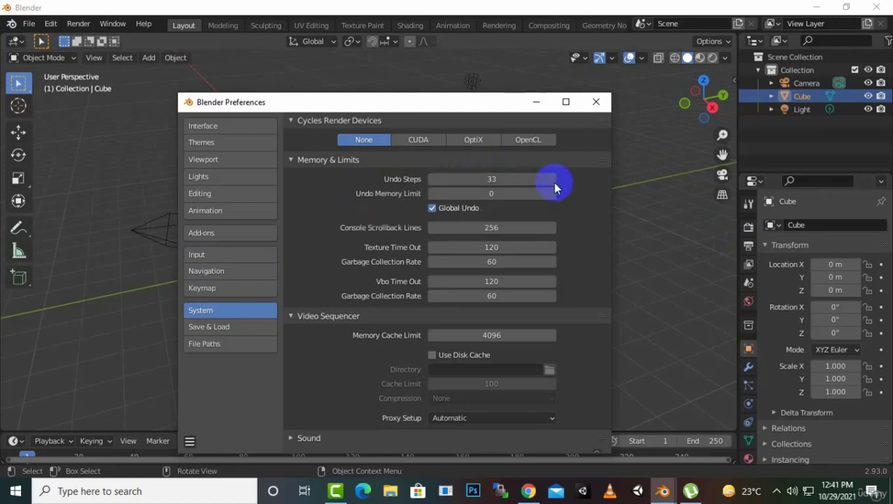
{"action": "left_click", "coordinate": [553, 179]}
{"action": "left_click", "coordinate": [431, 179]}
{"action": "left_click", "coordinate": [431, 180]}
Step: Toggle Use Disk Cache on and off, and try the CUDA, OptiX and OpenCL options for Cycles render devices, returning to None
{"action": "left_click", "coordinate": [443, 361]}
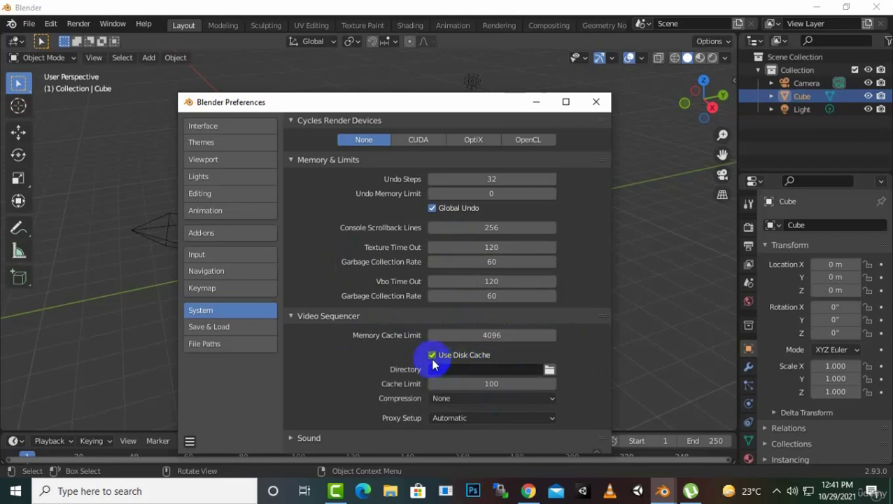
{"action": "left_click", "coordinate": [432, 358]}
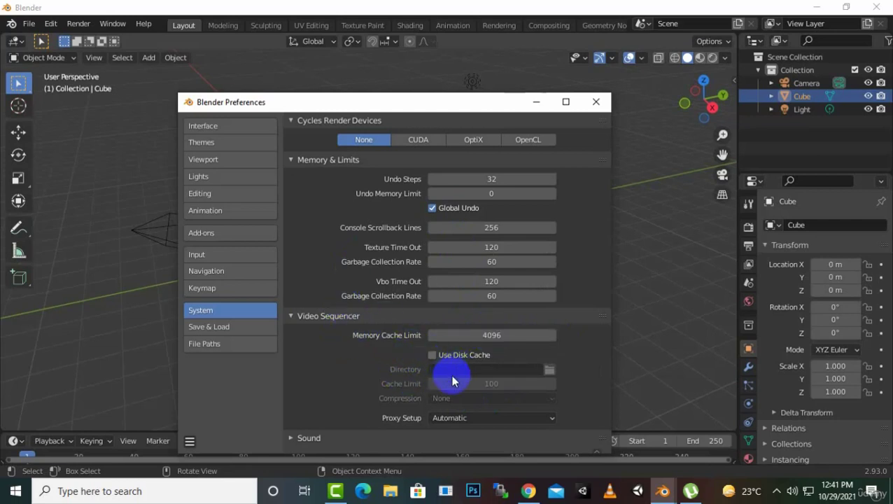
{"action": "left_click", "coordinate": [423, 137]}
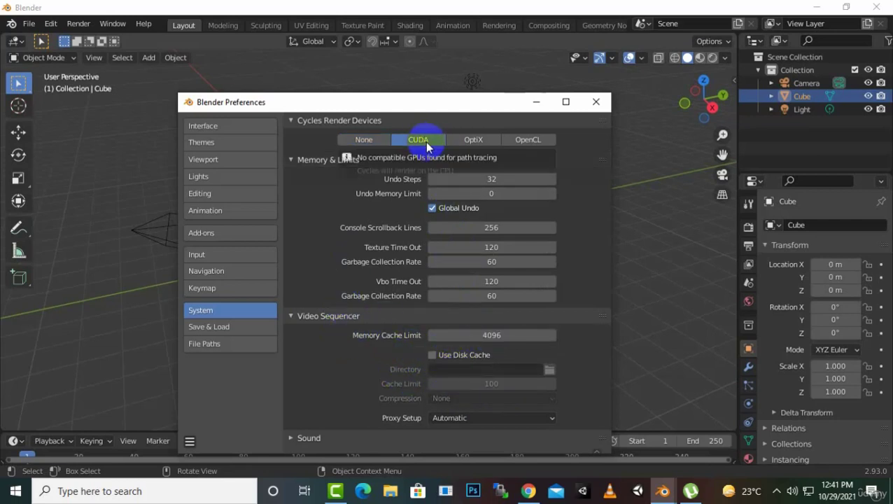
{"action": "left_click", "coordinate": [480, 140]}
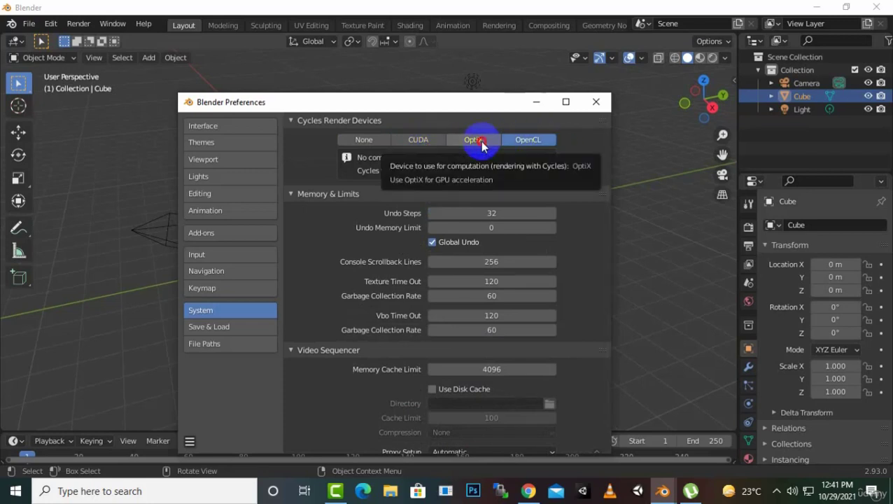
{"action": "left_click", "coordinate": [376, 141]}
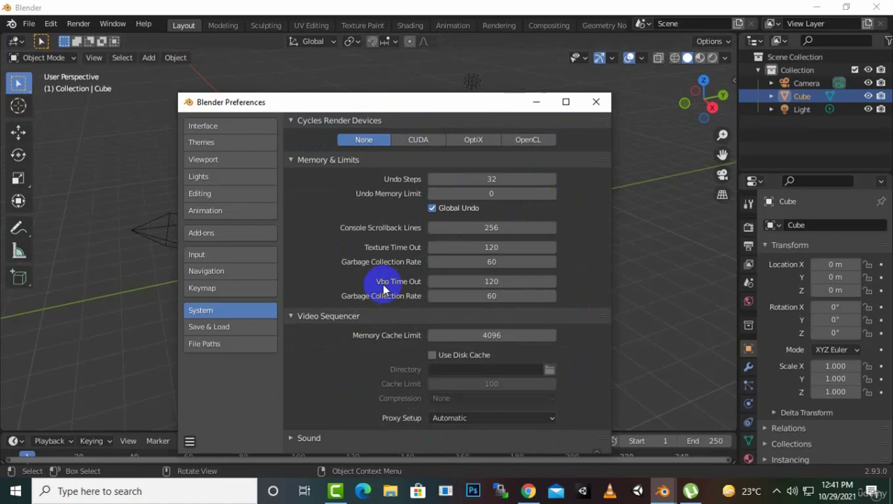
Step: Review the Save & Load preferences for blend files and the file browser, and show the File Paths preferences
{"action": "left_click", "coordinate": [230, 331]}
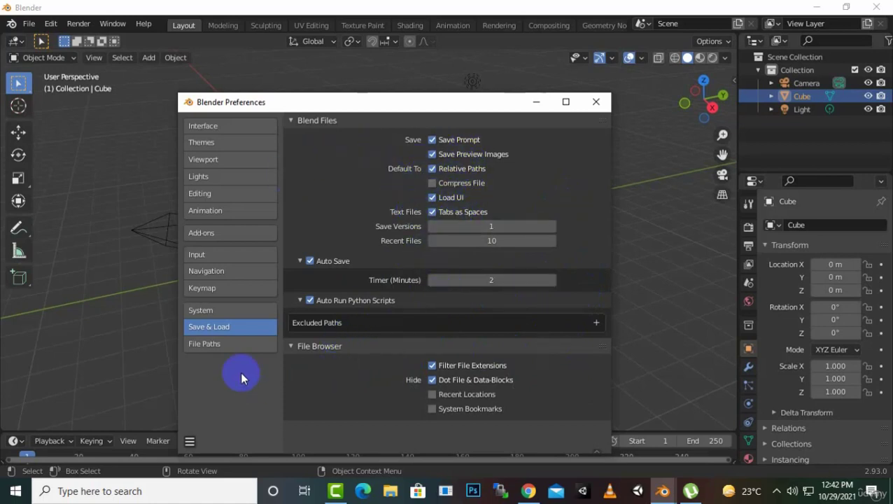
{"action": "left_click", "coordinate": [204, 344]}
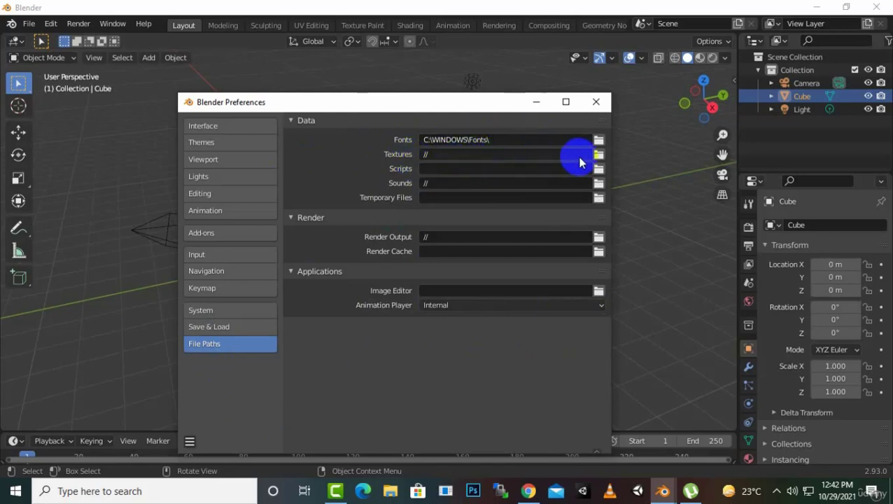
Step: View the folder browsers for the Textures, Scripts and Sounds paths without choosing anything, and close the Preferences window
{"action": "left_click", "coordinate": [599, 154]}
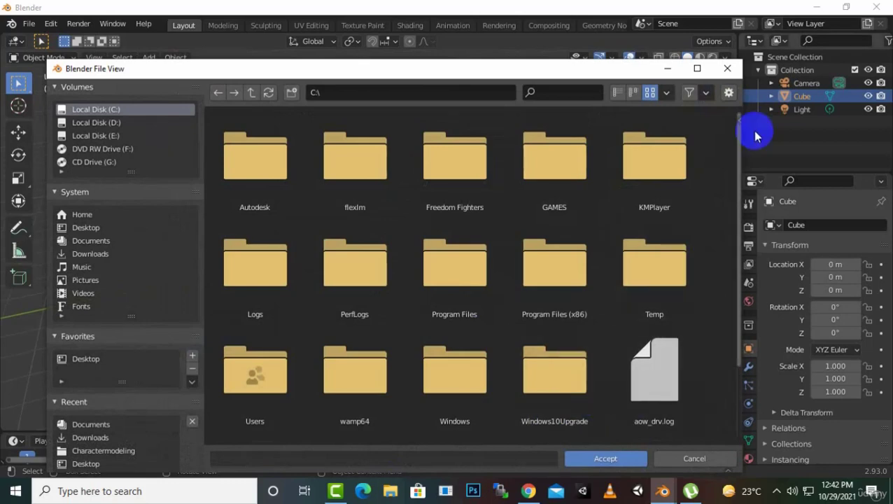
{"action": "left_click", "coordinate": [727, 68]}
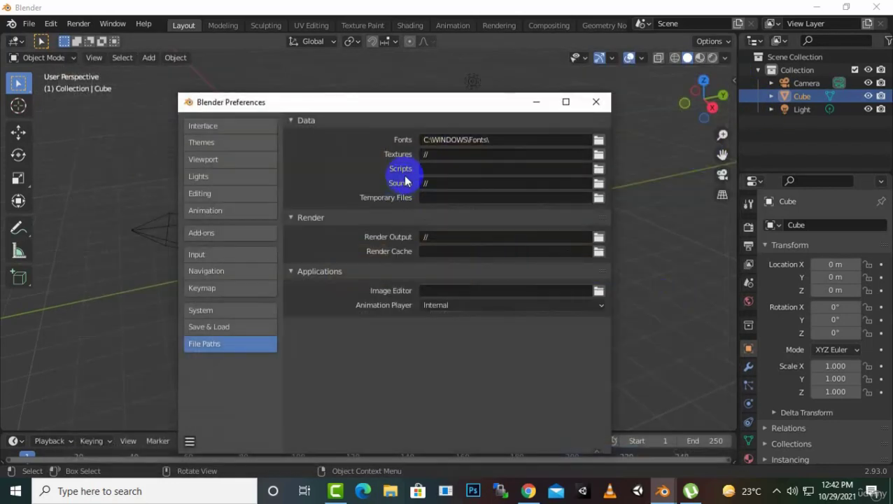
{"action": "left_click", "coordinate": [599, 168]}
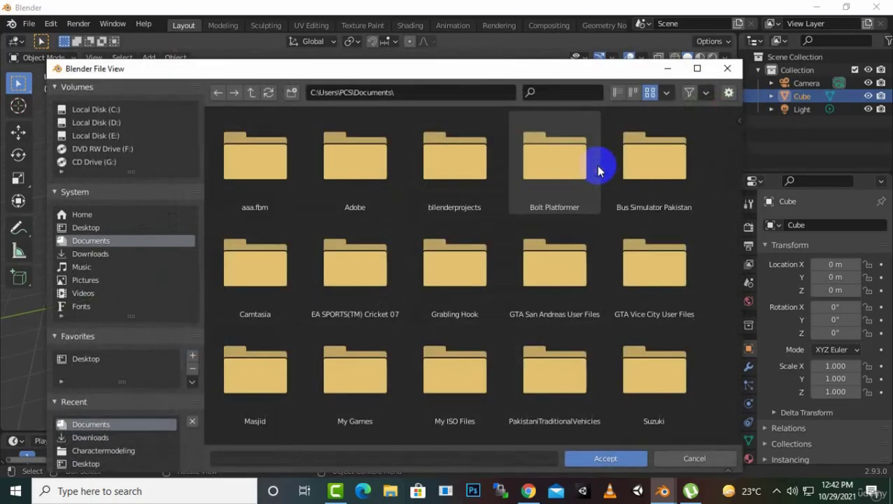
{"action": "left_click", "coordinate": [725, 57]}
{"action": "left_click", "coordinate": [727, 68]}
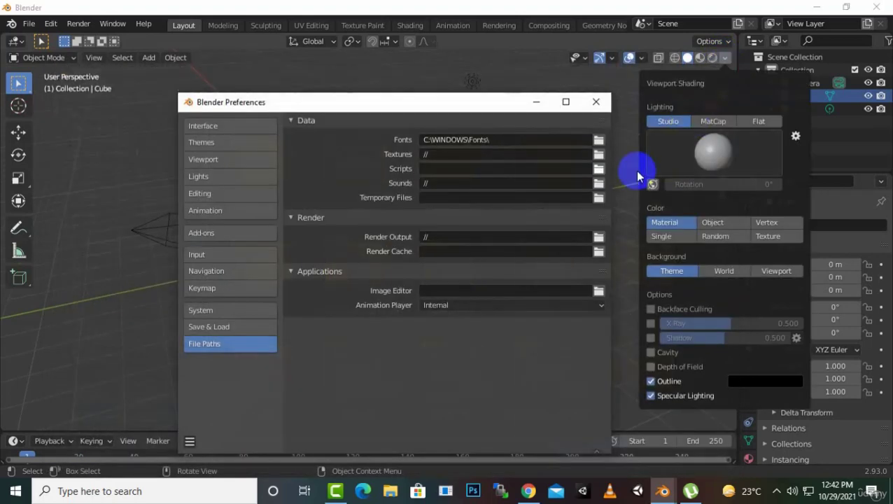
{"action": "left_click", "coordinate": [722, 59]}
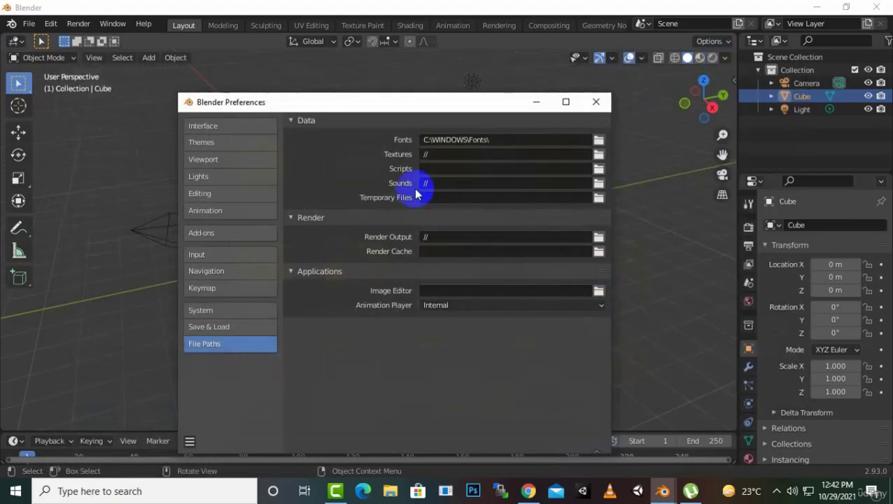
{"action": "left_click", "coordinate": [599, 185]}
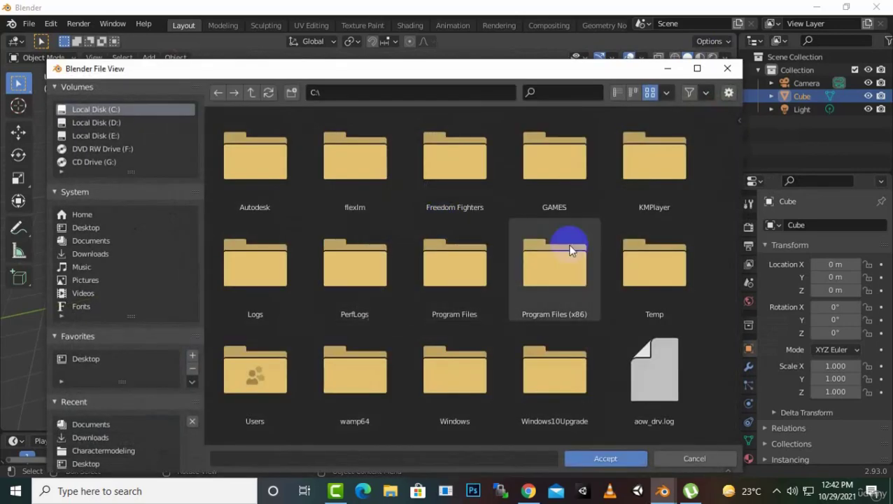
{"action": "left_click", "coordinate": [725, 68]}
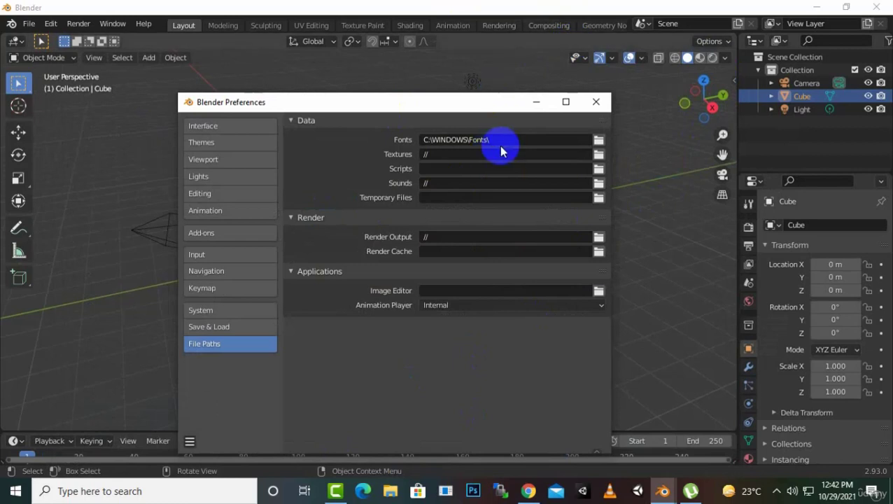
{"action": "left_click", "coordinate": [590, 111]}
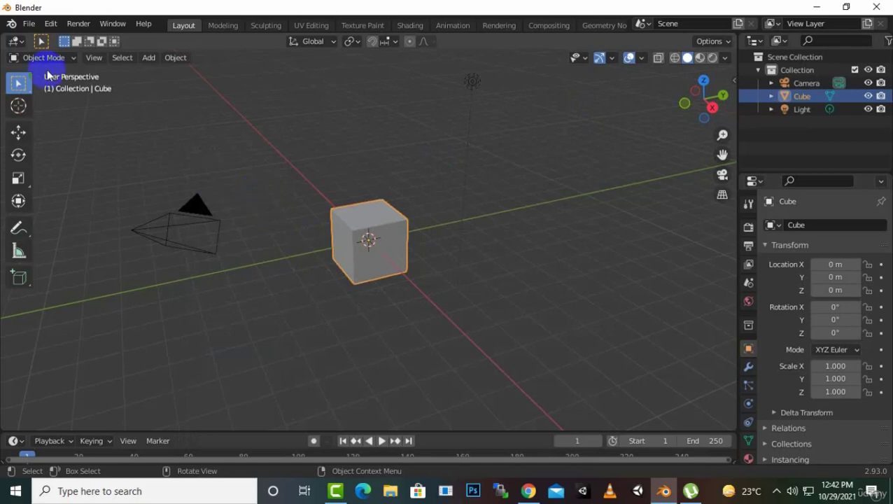
Step: Look over the Edit menu, deselect the cube and bring up the menu search over the viewport
{"action": "left_click", "coordinate": [50, 25]}
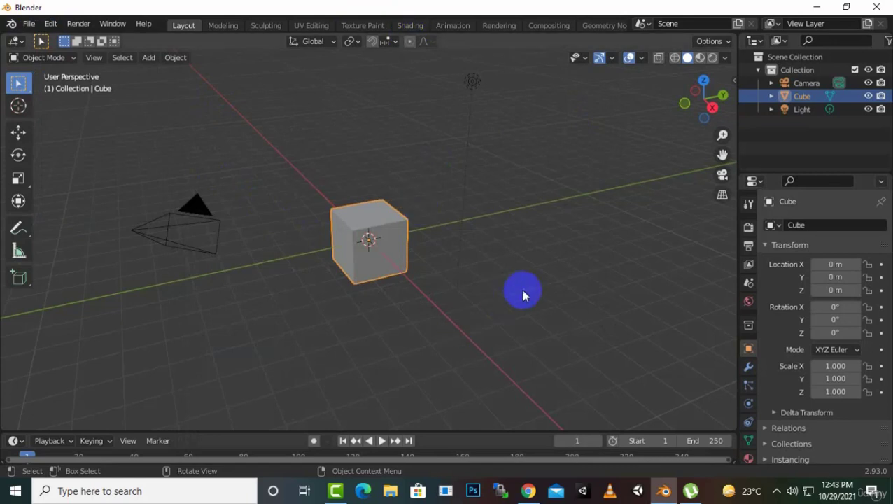
{"action": "left_click", "coordinate": [545, 260]}
{"action": "key", "text": "F3"}
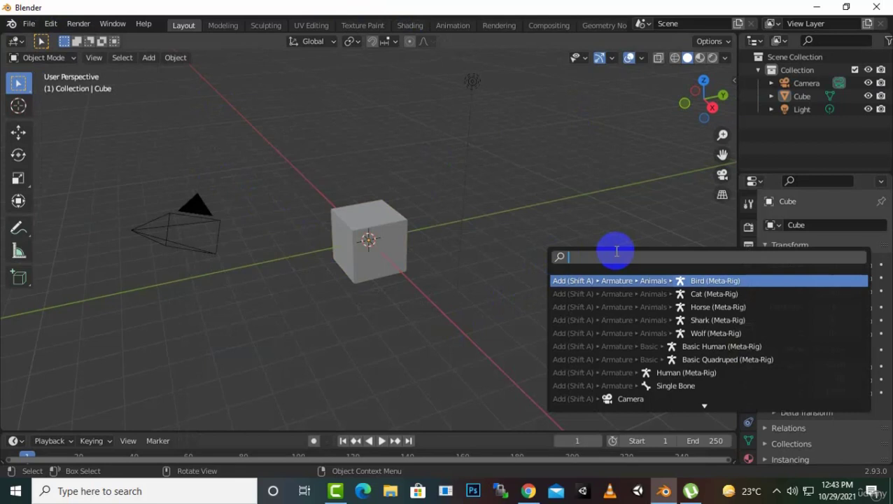
{"action": "left_click", "coordinate": [536, 135]}
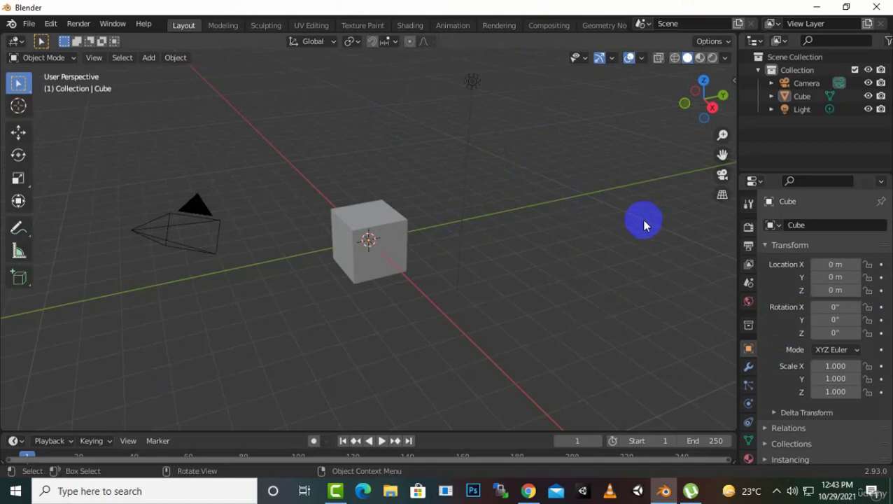
{"action": "key", "text": "F3"}
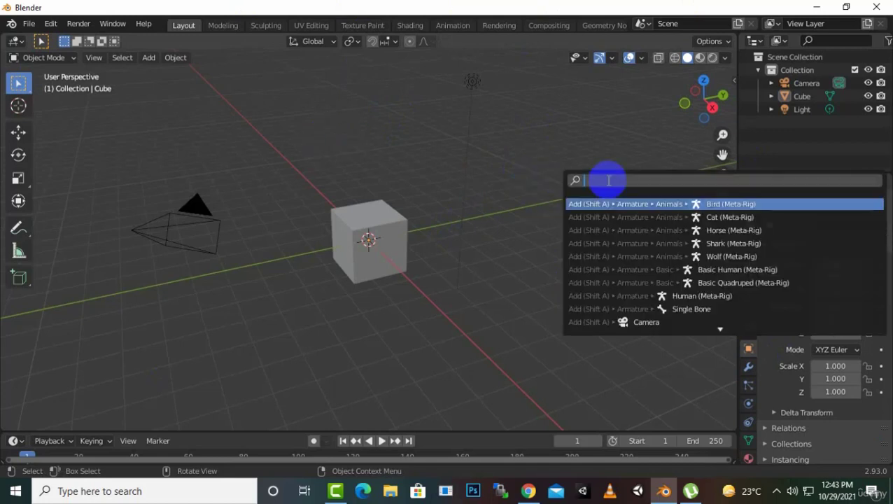
Step: Try the menu search with the text "fdf", clear the query and dismiss the search without running anything
{"action": "type", "text": "fdf"}
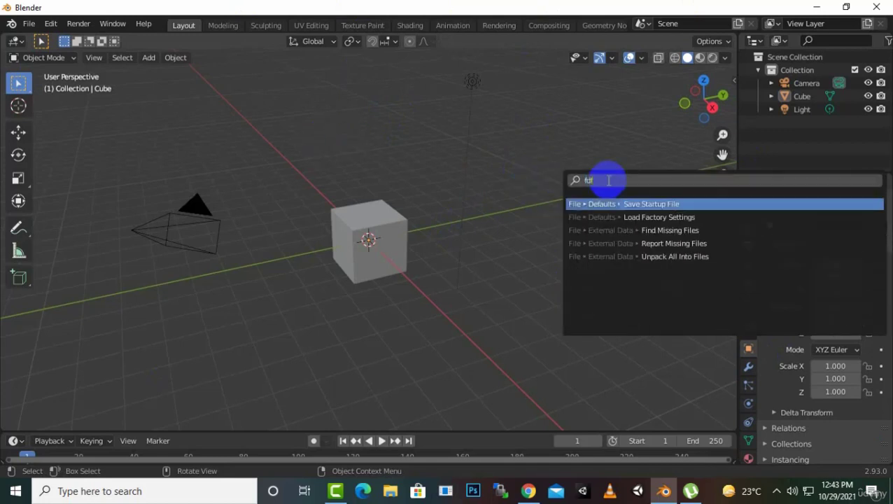
{"action": "key", "text": "BackSpace"}
{"action": "key", "text": "BackSpace"}
{"action": "key", "text": "BackSpace"}
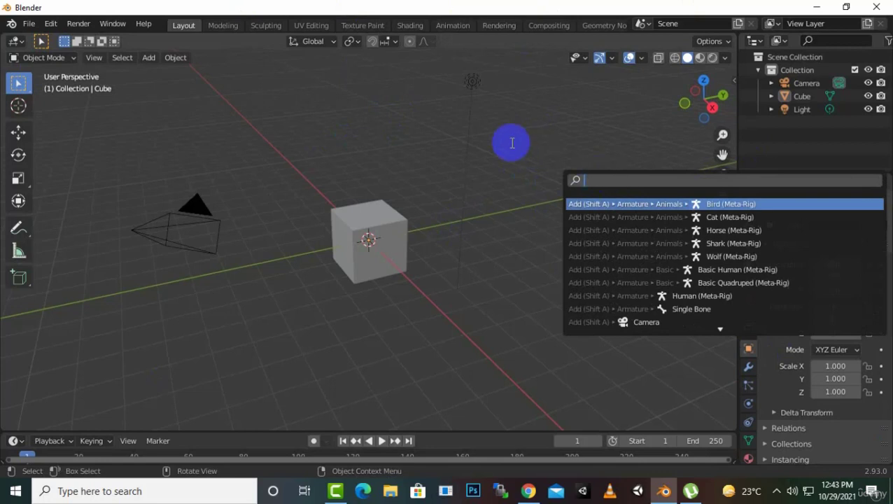
{"action": "left_click", "coordinate": [387, 138]}
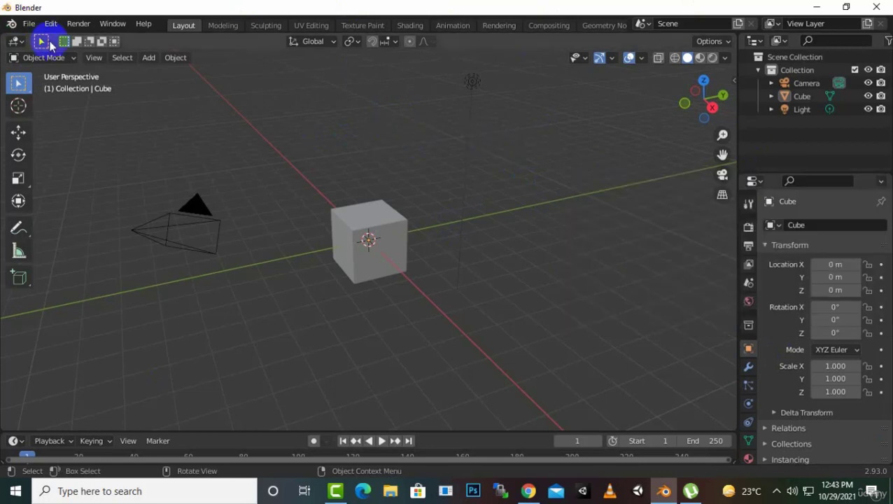
Step: Look over the commands in the Render, Window and Help menus without choosing any
{"action": "left_click", "coordinate": [70, 25]}
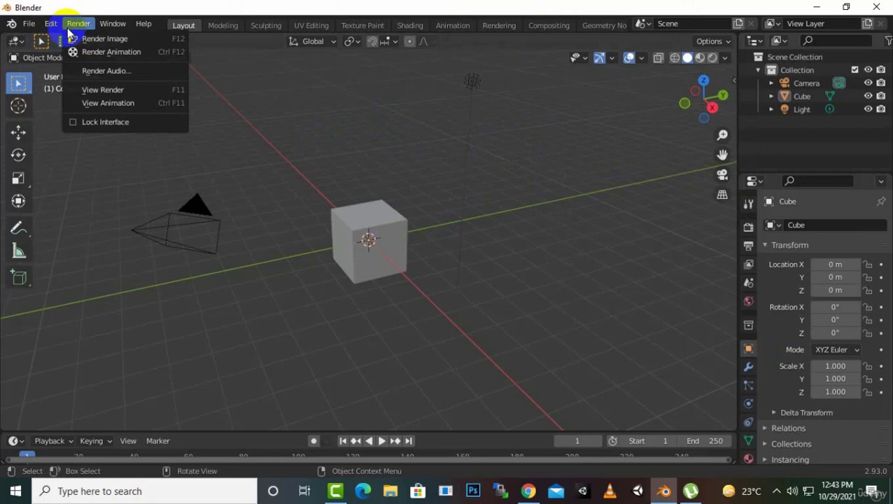
{"action": "left_click", "coordinate": [110, 28]}
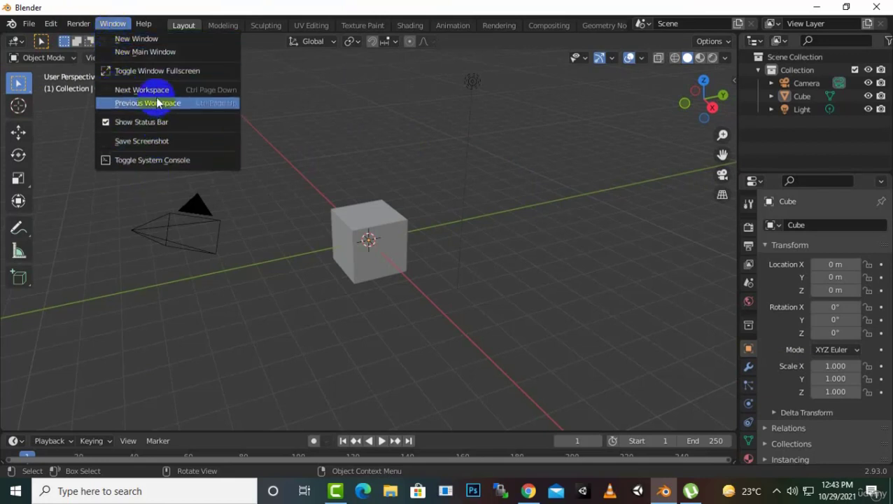
{"action": "left_click", "coordinate": [145, 24]}
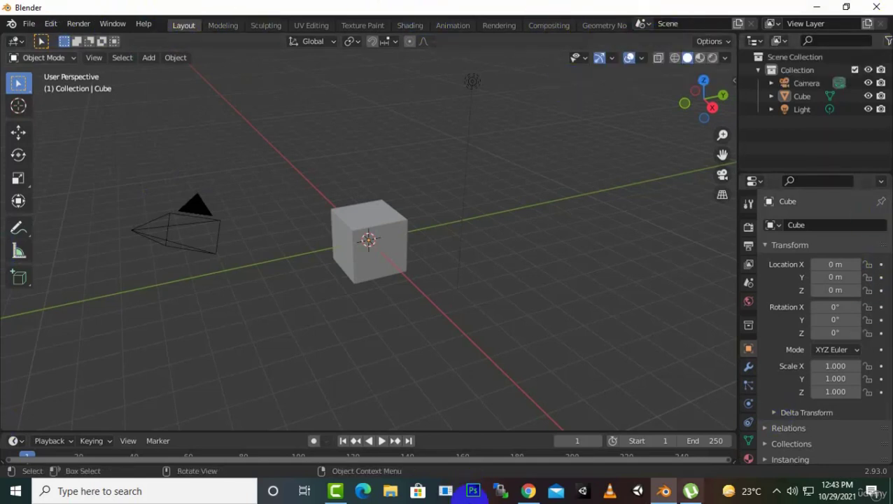
Step: Examine the full set of mesh editing tools in the Modeling workspace and compare it with the Layout workspace's tools
{"action": "left_click", "coordinate": [222, 26]}
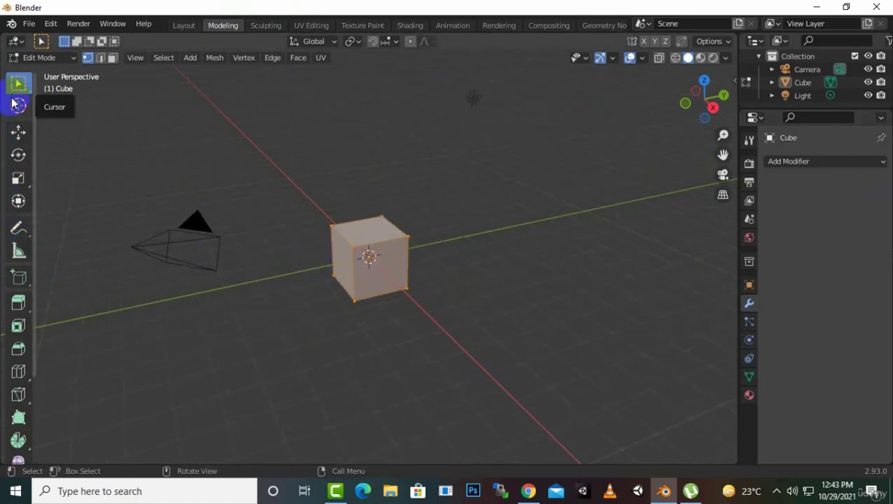
{"action": "scroll", "coordinate": [14, 336], "scroll_direction": "down", "scroll_amount": 3}
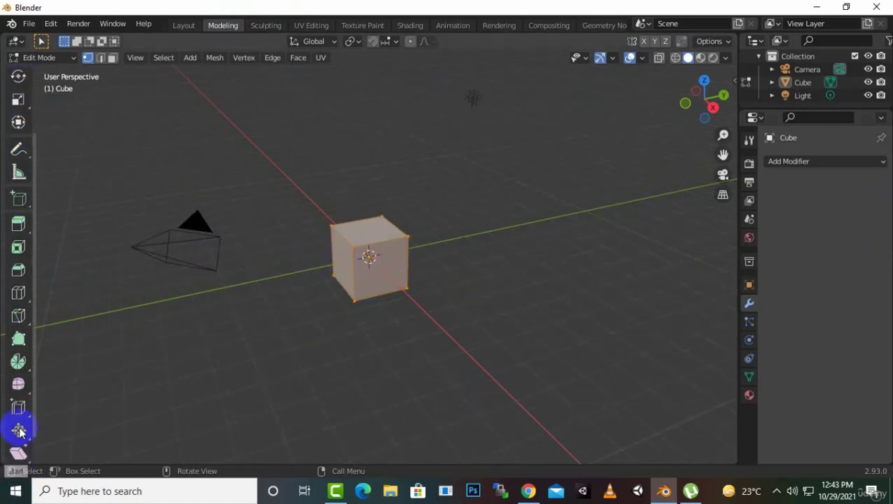
{"action": "scroll", "coordinate": [10, 80], "scroll_direction": "down", "scroll_amount": 1}
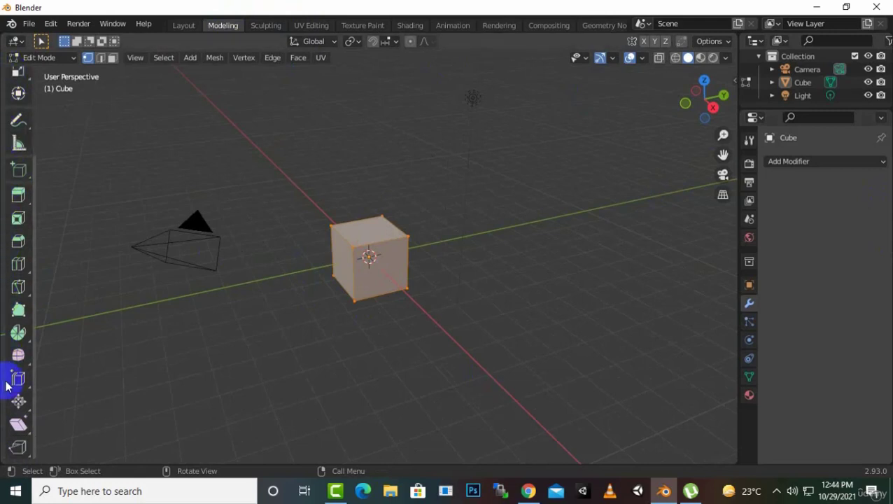
{"action": "left_click", "coordinate": [180, 27]}
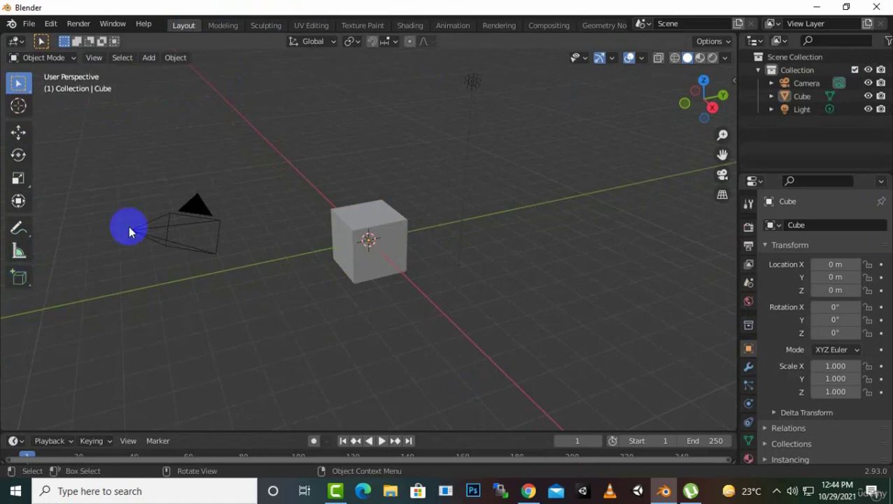
{"action": "left_click", "coordinate": [221, 25]}
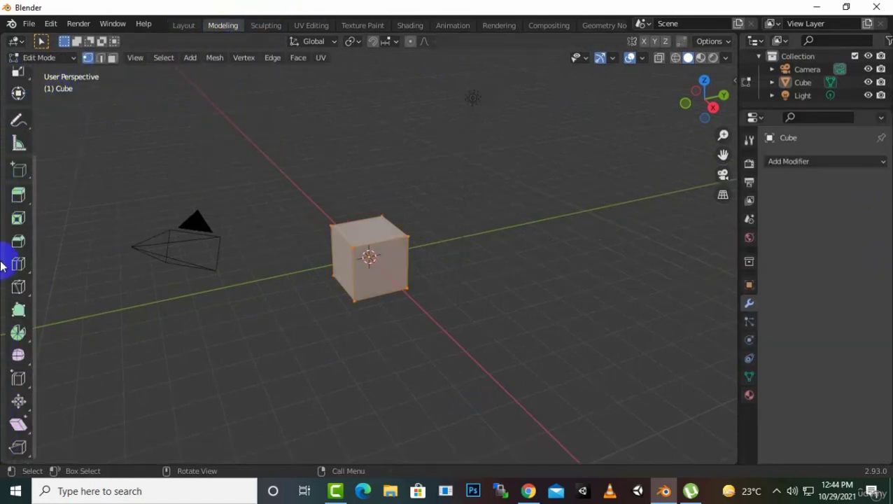
Step: View the Sculpting, UV Editing, Texture Paint and Shading workspaces one after another
{"action": "left_click", "coordinate": [270, 24]}
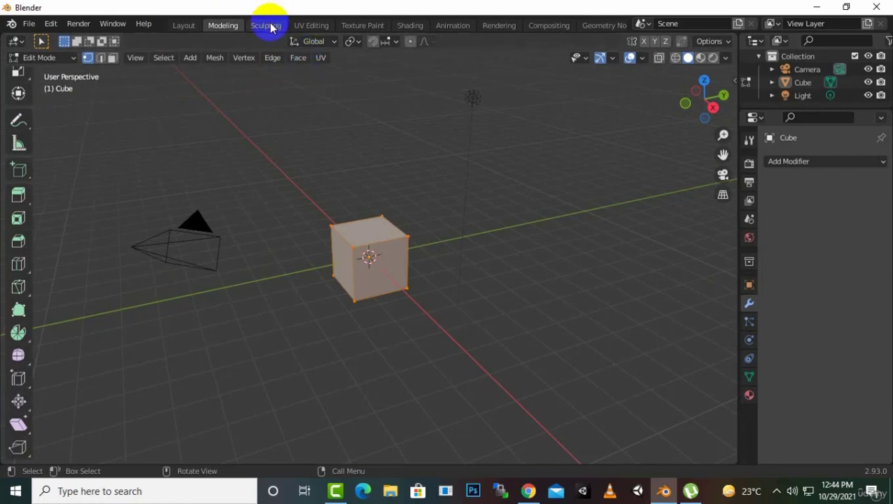
{"action": "scroll", "coordinate": [2, 387], "scroll_direction": "down", "scroll_amount": 2}
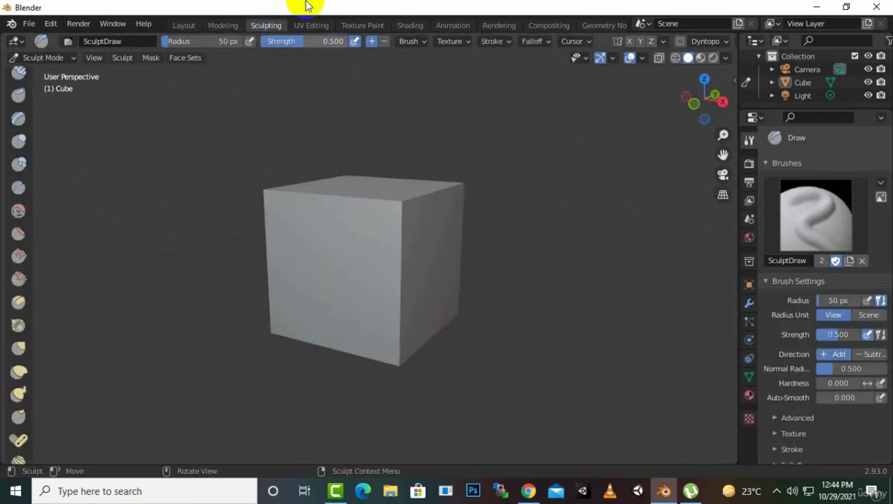
{"action": "left_click", "coordinate": [309, 25]}
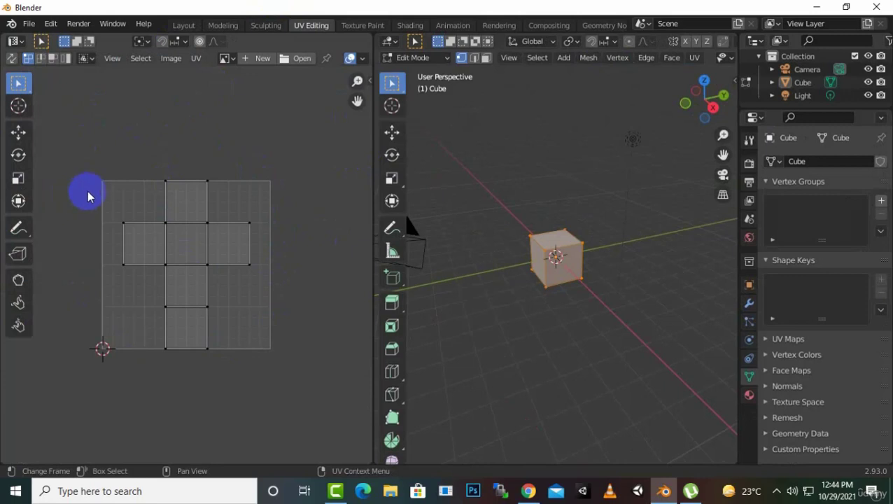
{"action": "left_click", "coordinate": [365, 25]}
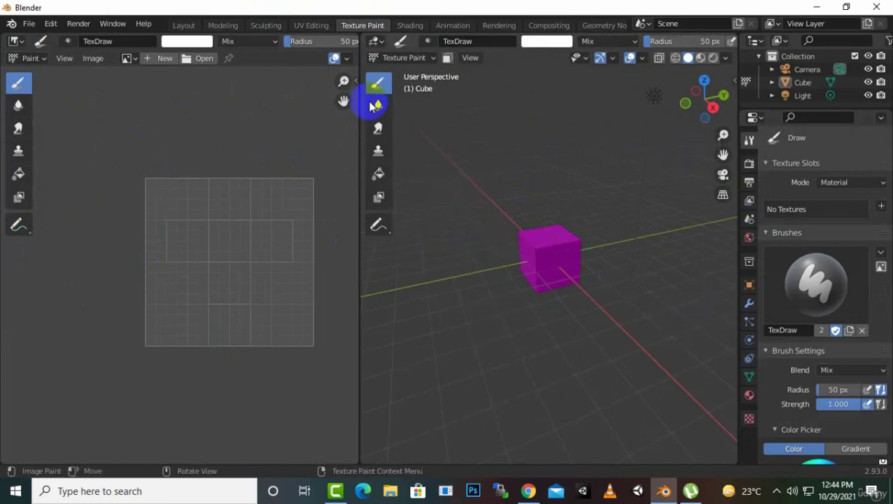
{"action": "left_click", "coordinate": [406, 26]}
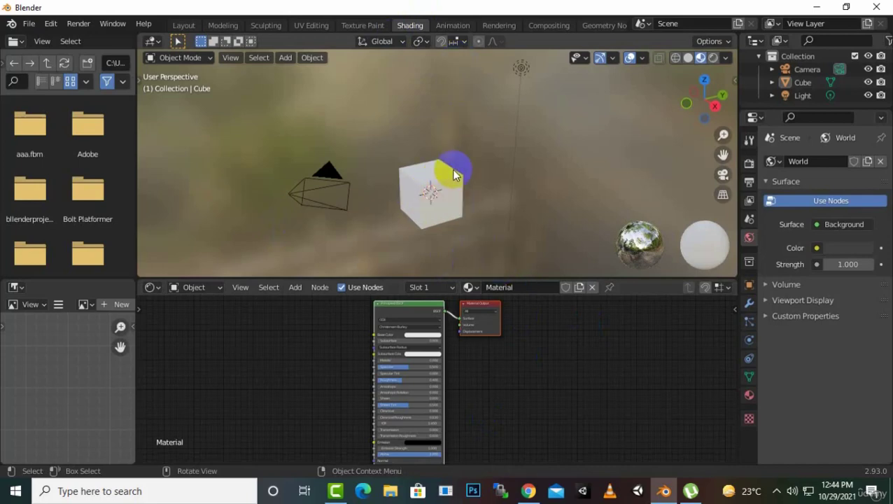
Step: View the Animation, Rendering, Compositing and Geometry Nodes workspaces, and return to the Layout workspace
{"action": "left_click", "coordinate": [452, 25]}
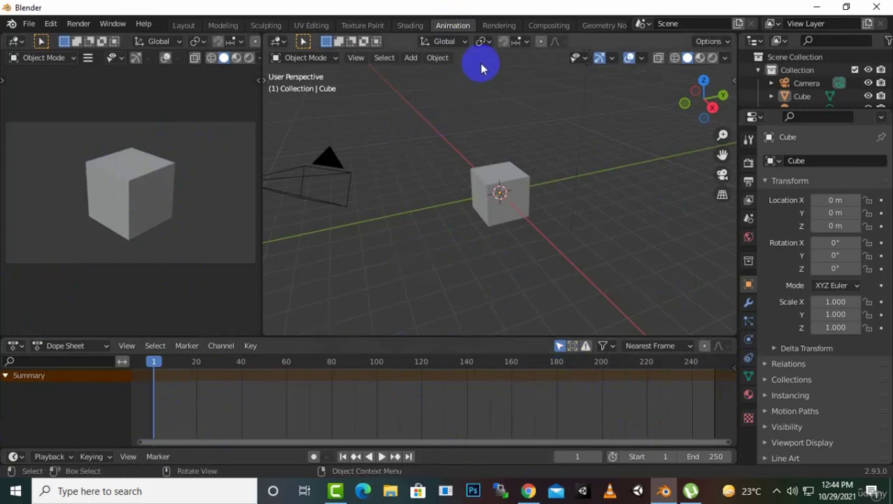
{"action": "left_click", "coordinate": [499, 24]}
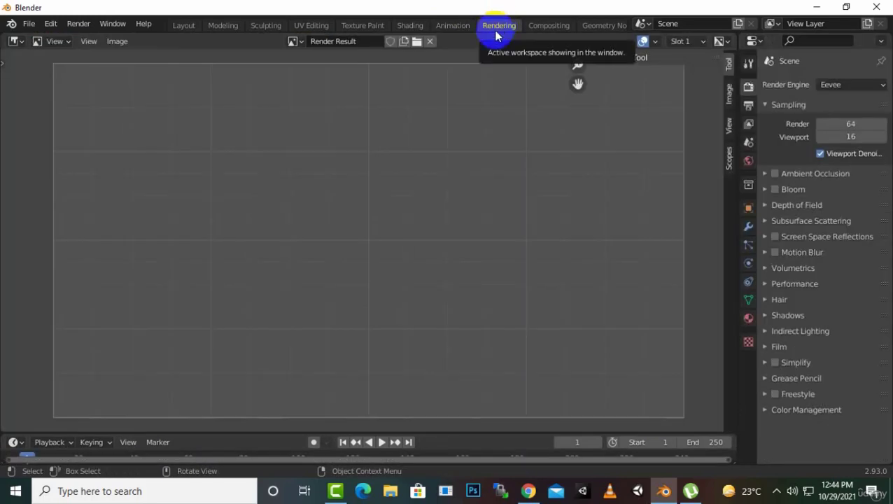
{"action": "left_click", "coordinate": [568, 32]}
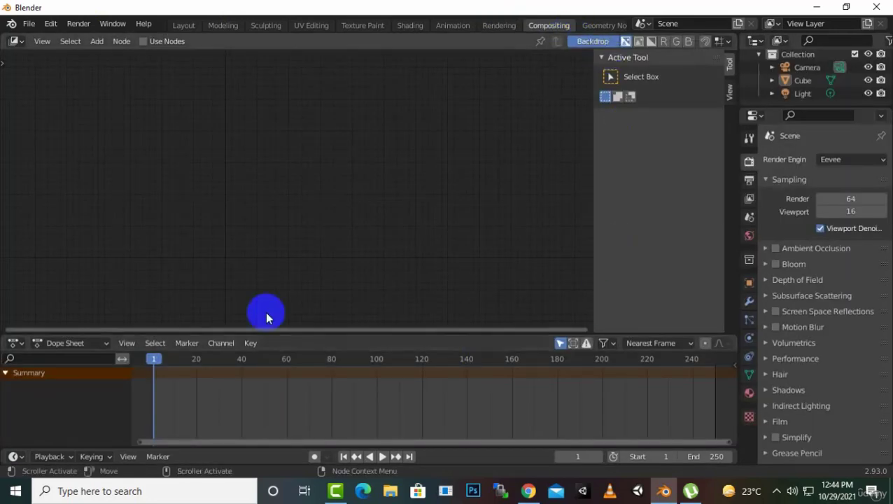
{"action": "left_click", "coordinate": [586, 25]}
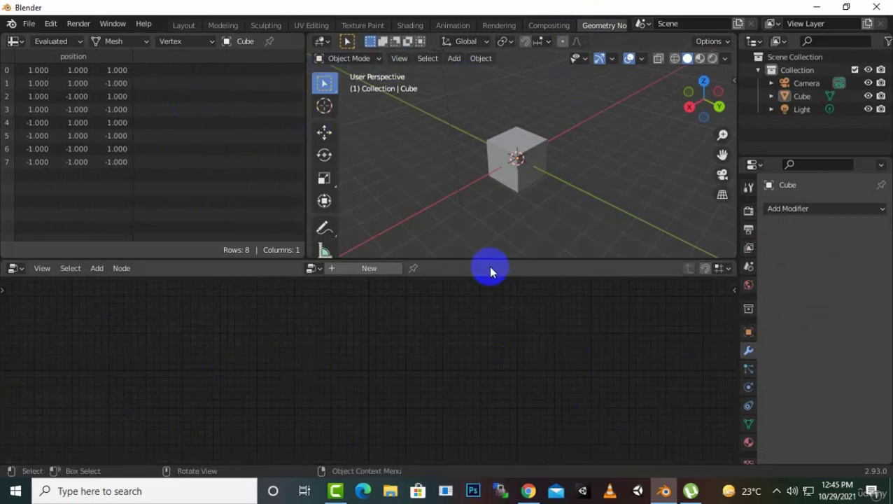
{"action": "left_click", "coordinate": [180, 27]}
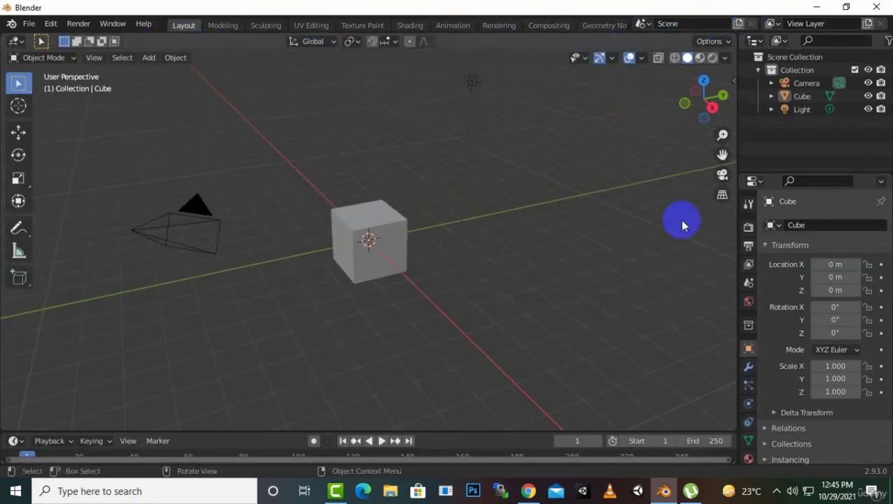
Step: Look at the viewport's Object menu and the list of scenes without choosing anything
{"action": "left_click", "coordinate": [172, 57]}
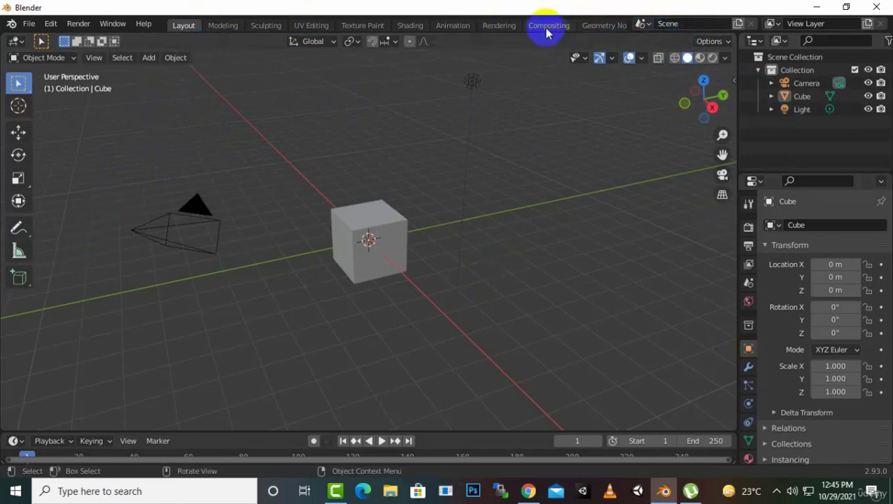
{"action": "left_click", "coordinate": [642, 25]}
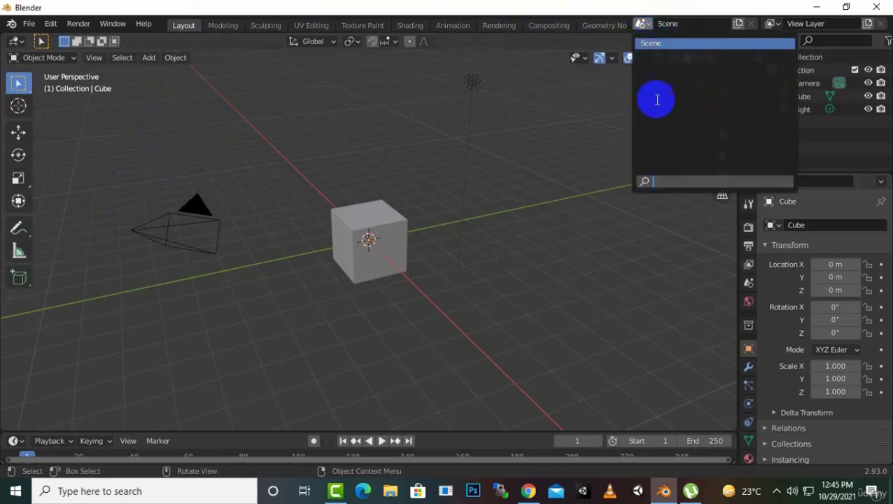
{"action": "left_click", "coordinate": [704, 21]}
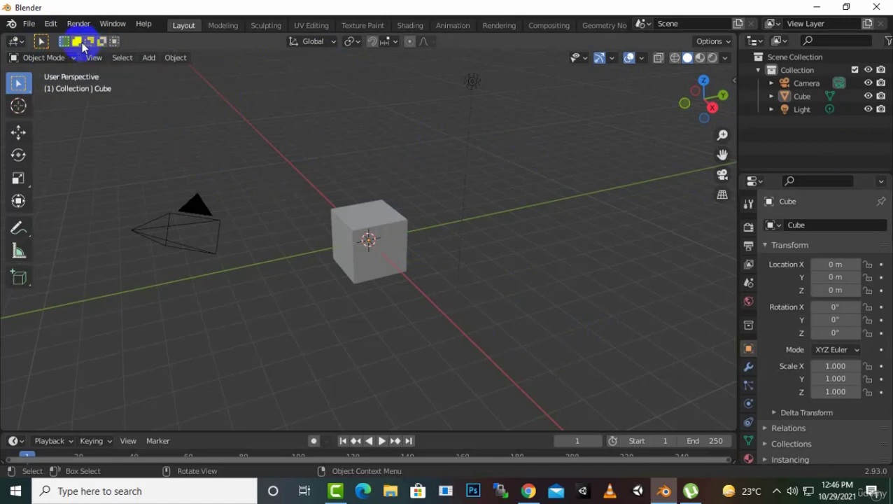
Step: Review the selection modes and the transform orientation, pivot point and snapping options, leaving their settings as they are
{"action": "left_click", "coordinate": [63, 43]}
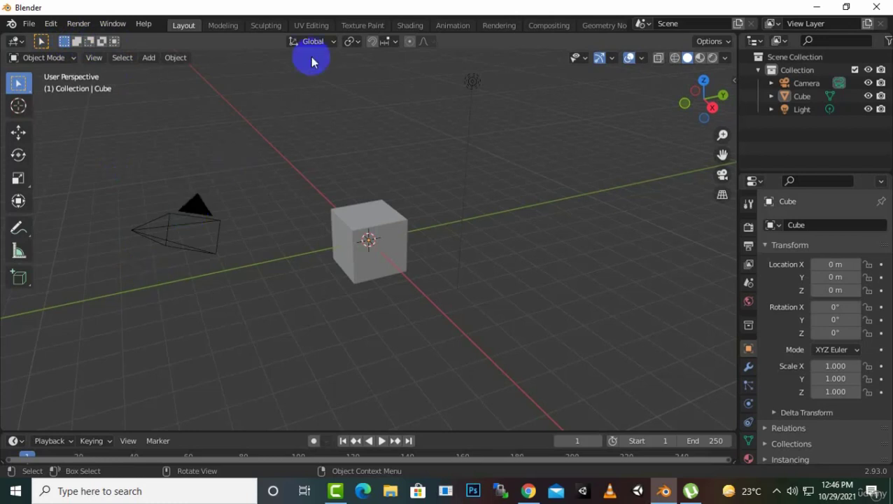
{"action": "left_click", "coordinate": [332, 43]}
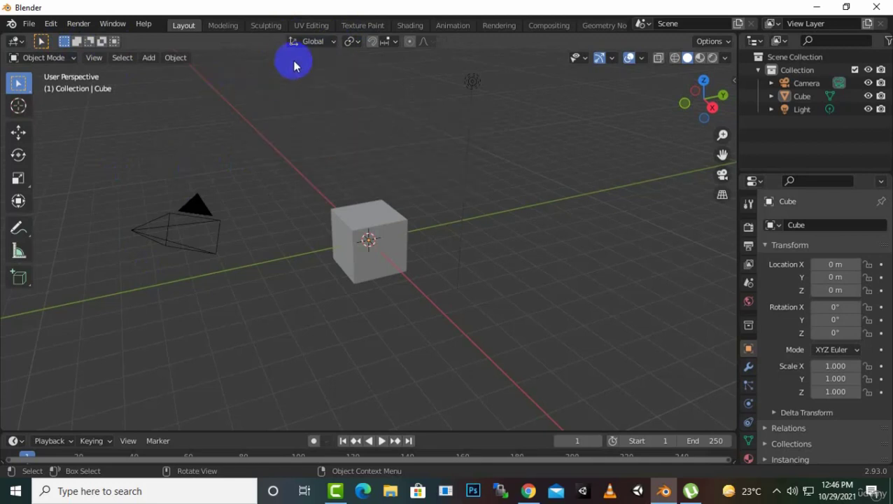
{"action": "left_click", "coordinate": [358, 44]}
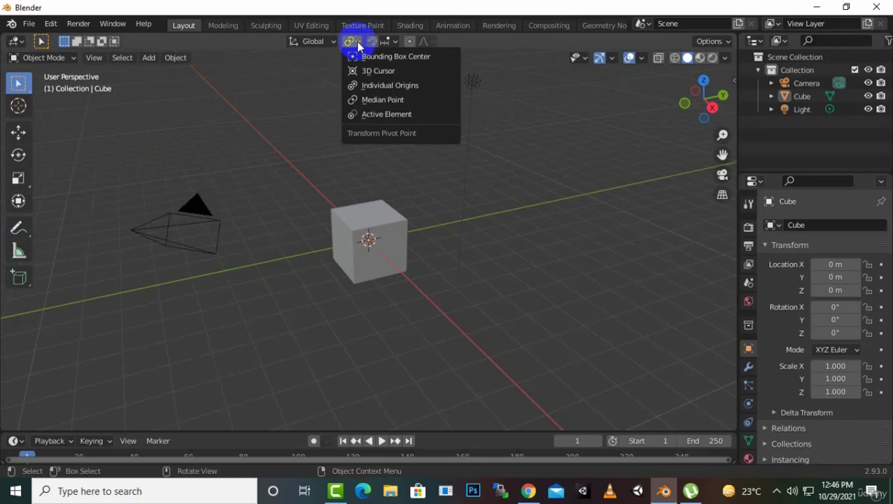
{"action": "left_click", "coordinate": [394, 46]}
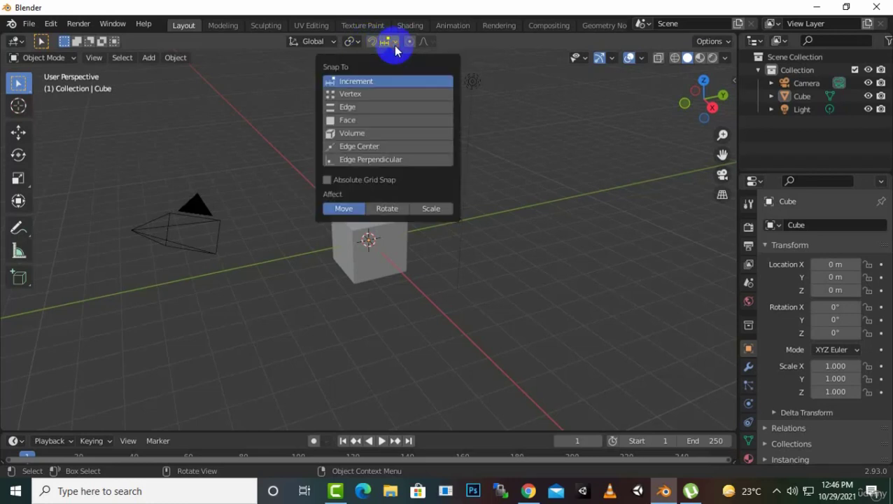
{"action": "left_click", "coordinate": [394, 46]}
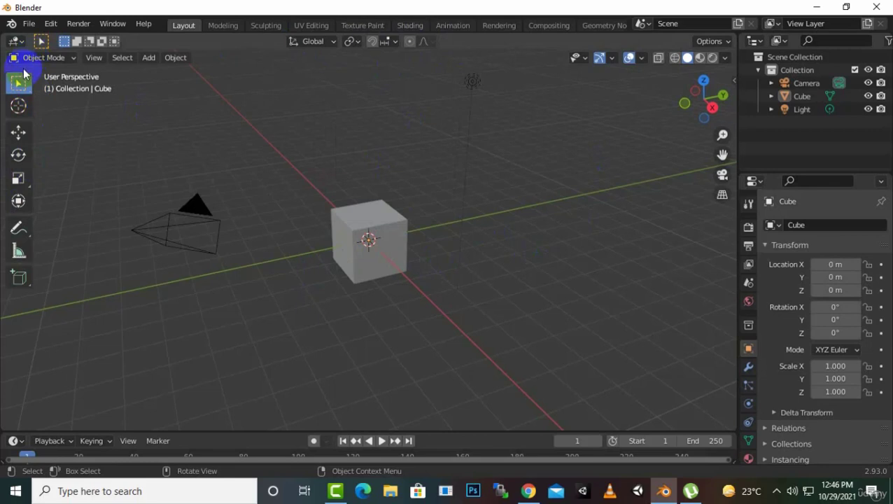
Step: Put the cube in Edit Mode in the Layout workspace, comparing its editing tools with those of the Modeling workspace
{"action": "left_click", "coordinate": [66, 59]}
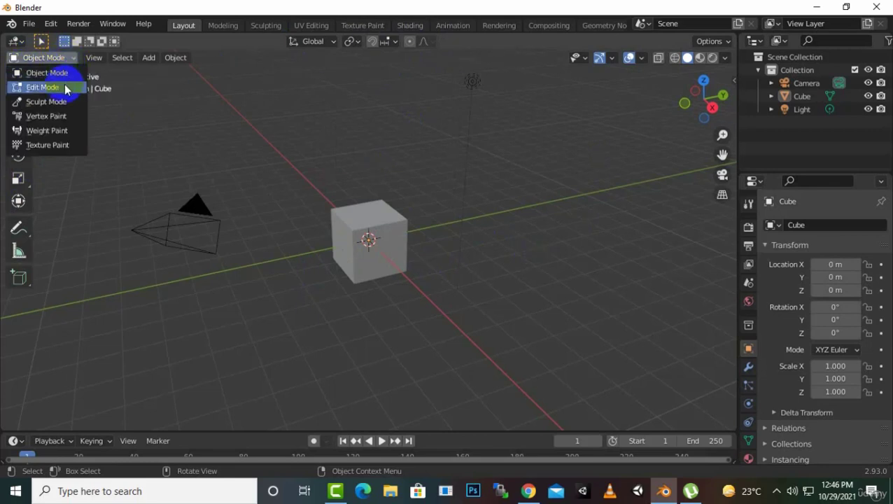
{"action": "left_click", "coordinate": [66, 58]}
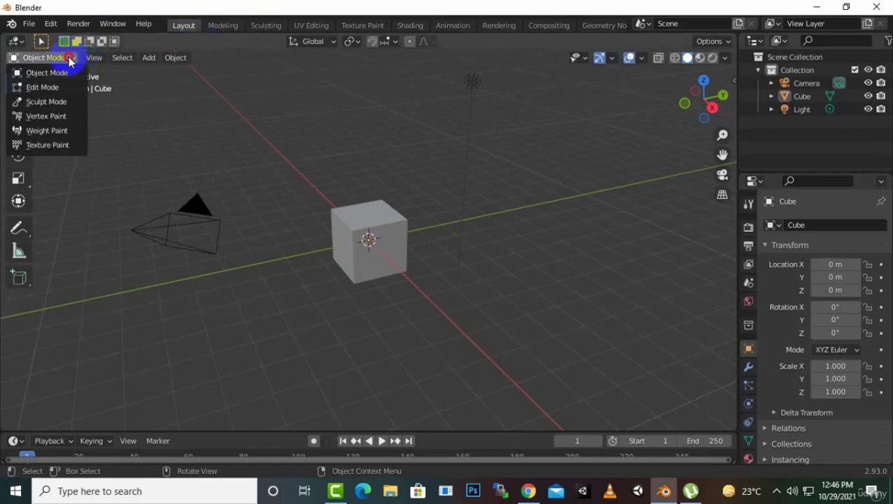
{"action": "left_click", "coordinate": [58, 90]}
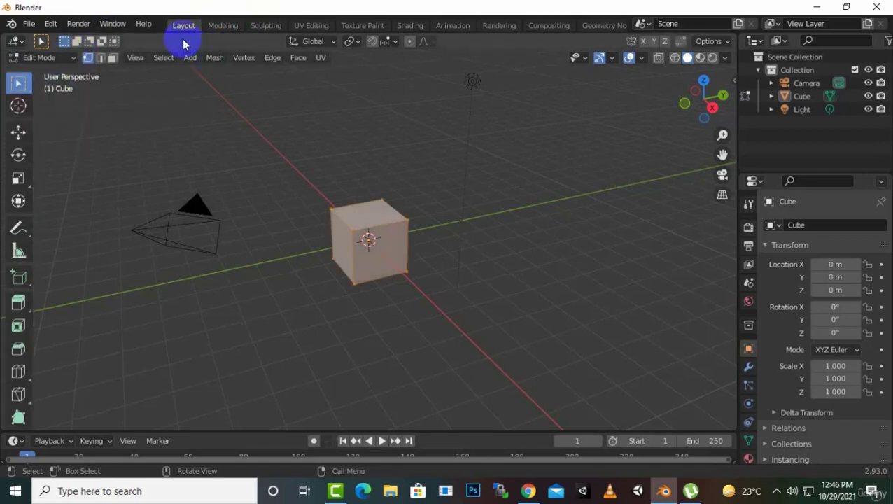
{"action": "left_click", "coordinate": [221, 25]}
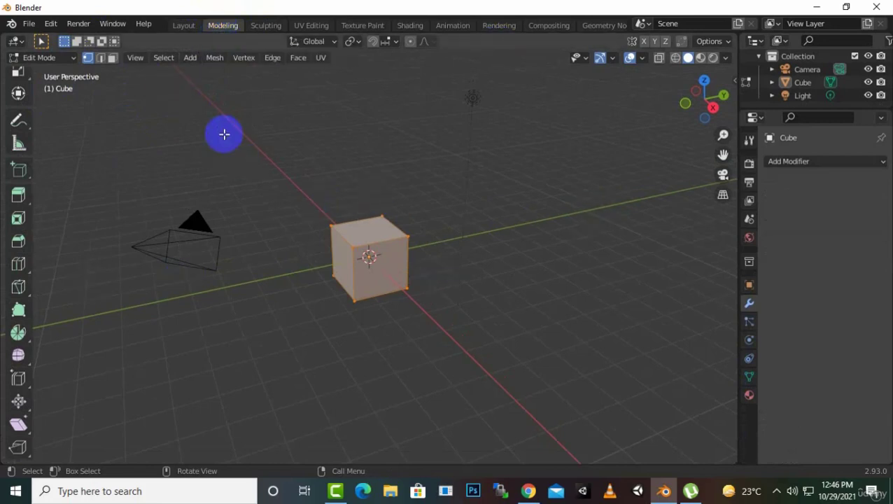
{"action": "left_click", "coordinate": [184, 26]}
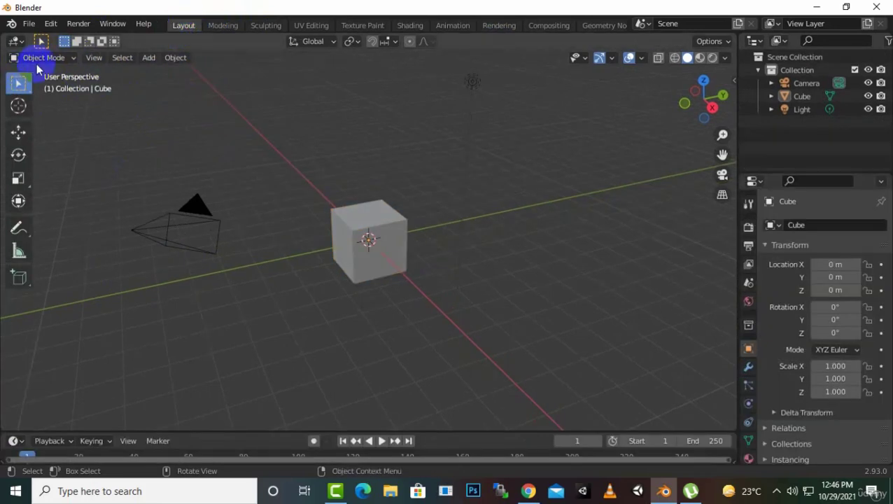
{"action": "left_click", "coordinate": [42, 58]}
{"action": "left_click", "coordinate": [55, 88]}
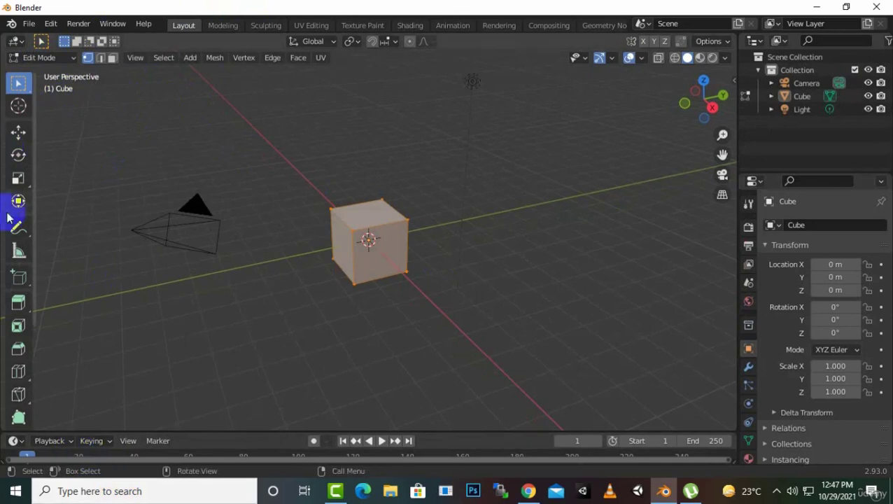
Step: View the cube in Sculpt Mode, Vertex Paint, Weight Paint and Texture Paint, and return it to Object Mode
{"action": "left_click", "coordinate": [41, 58]}
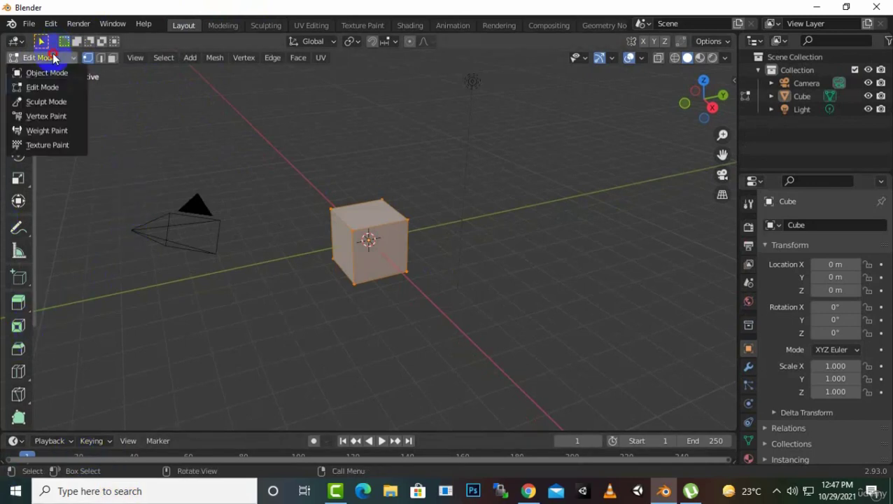
{"action": "left_click", "coordinate": [53, 103]}
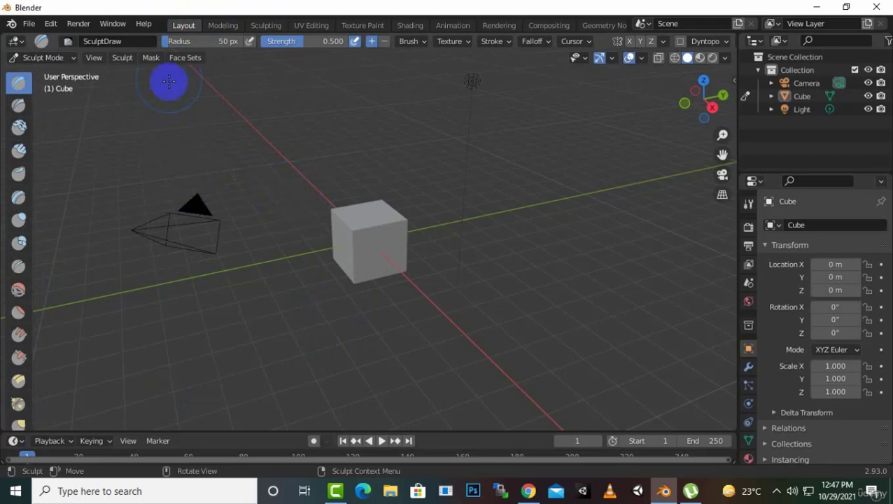
{"action": "left_click", "coordinate": [57, 57]}
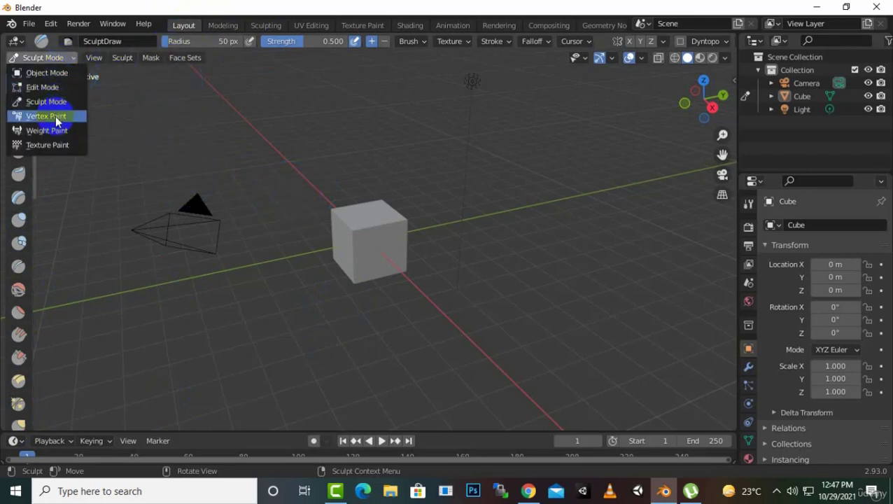
{"action": "left_click", "coordinate": [56, 117]}
{"action": "left_click", "coordinate": [62, 59]}
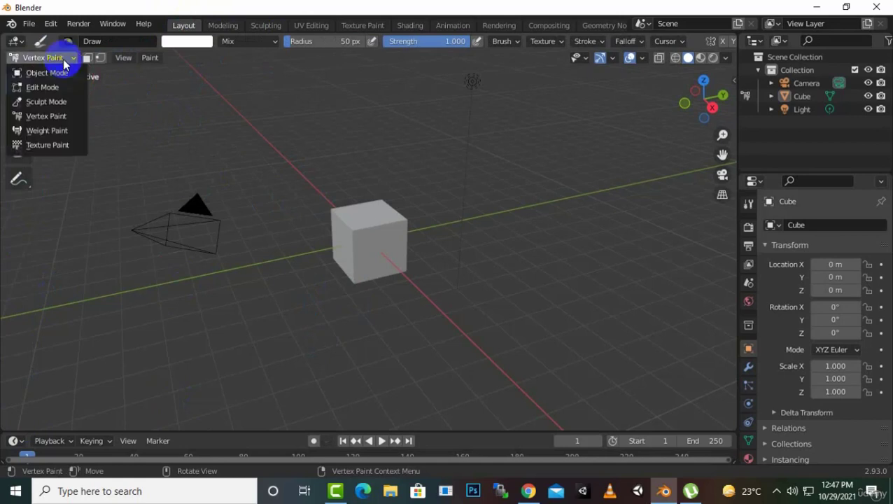
{"action": "left_click", "coordinate": [67, 131]}
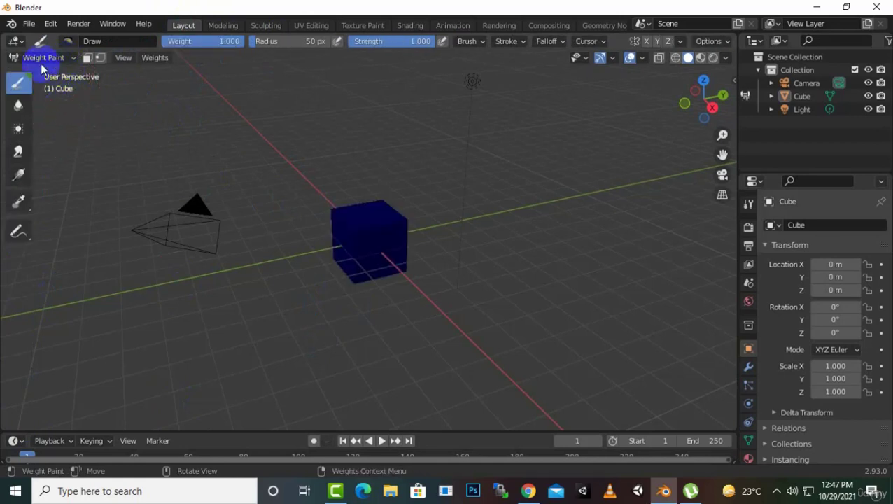
{"action": "left_click", "coordinate": [68, 58]}
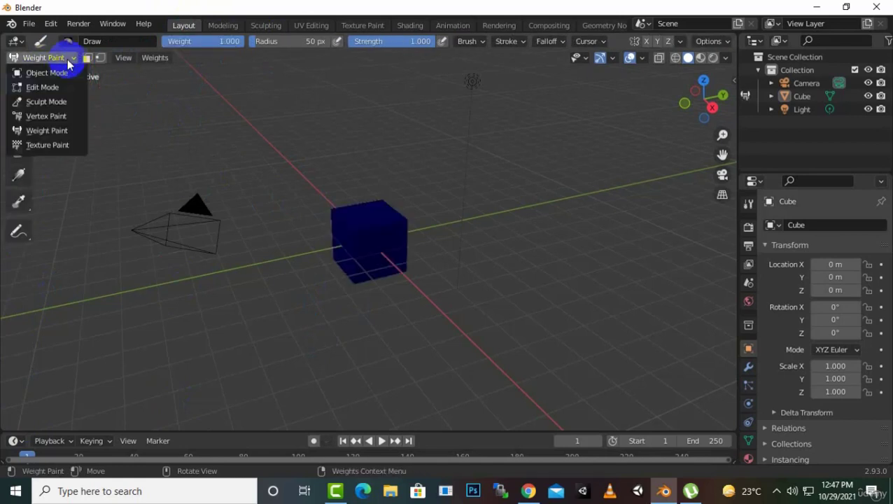
{"action": "left_click", "coordinate": [48, 145]}
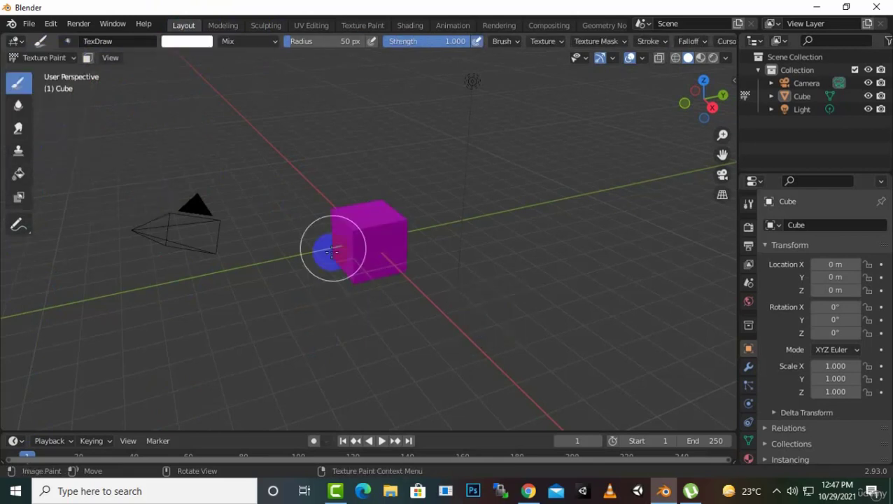
{"action": "left_click", "coordinate": [51, 60]}
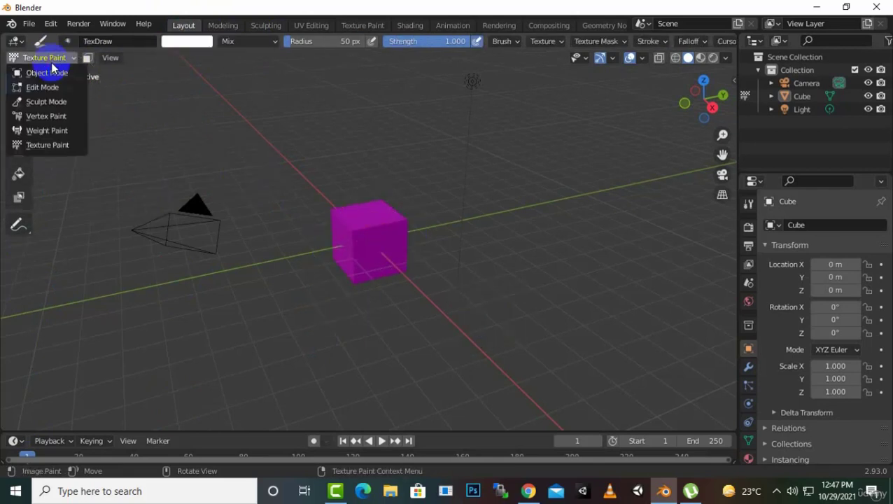
{"action": "left_click", "coordinate": [55, 73]}
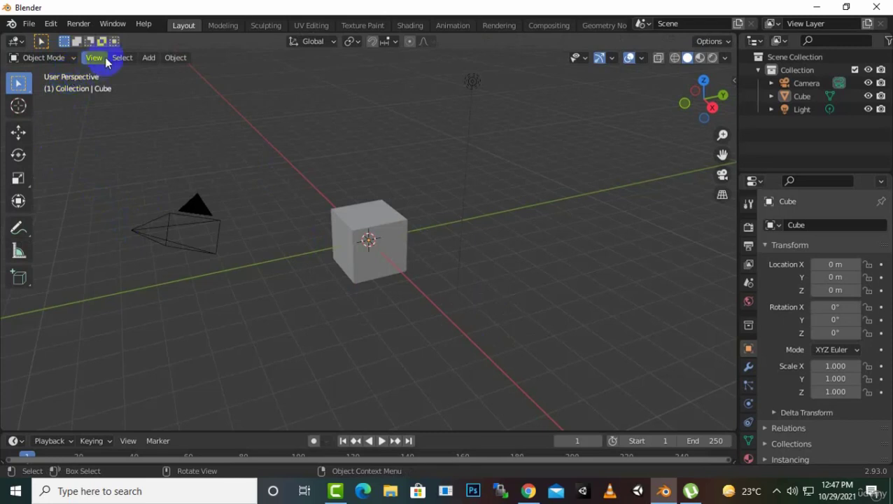
Step: Look through the Object Mode commands for adding, editing, selecting and viewing, including the Mirror and View Regions options, without choosing any
{"action": "left_click", "coordinate": [147, 62]}
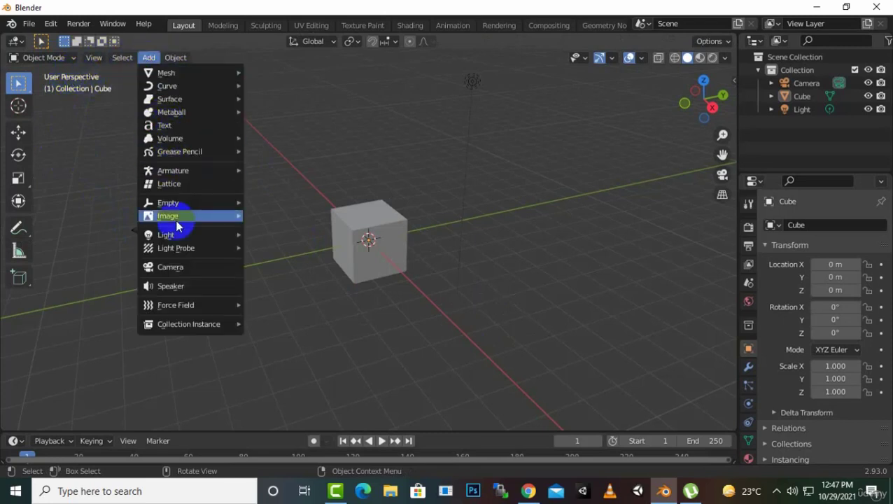
{"action": "mouse_move", "coordinate": [172, 59]}
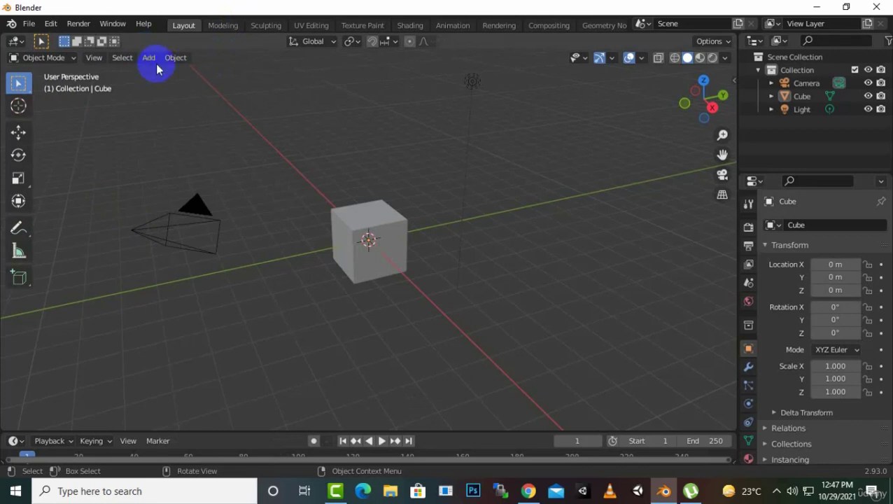
{"action": "left_click", "coordinate": [173, 57]}
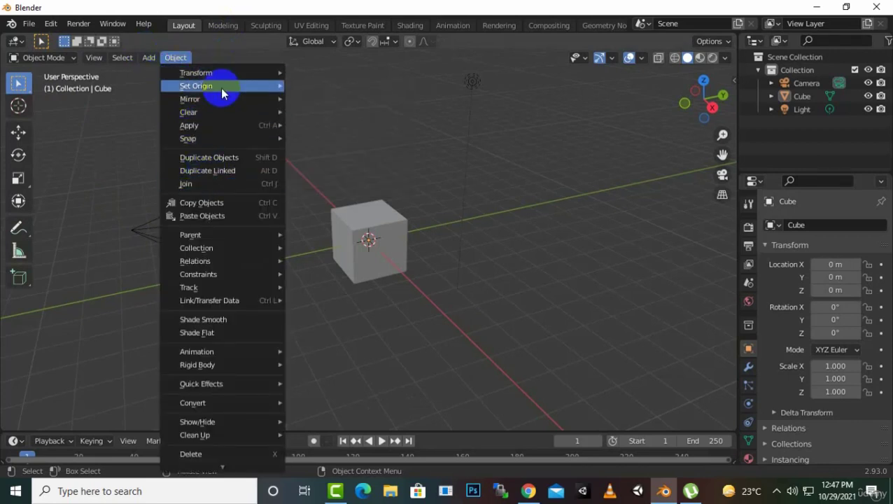
{"action": "mouse_move", "coordinate": [233, 98]}
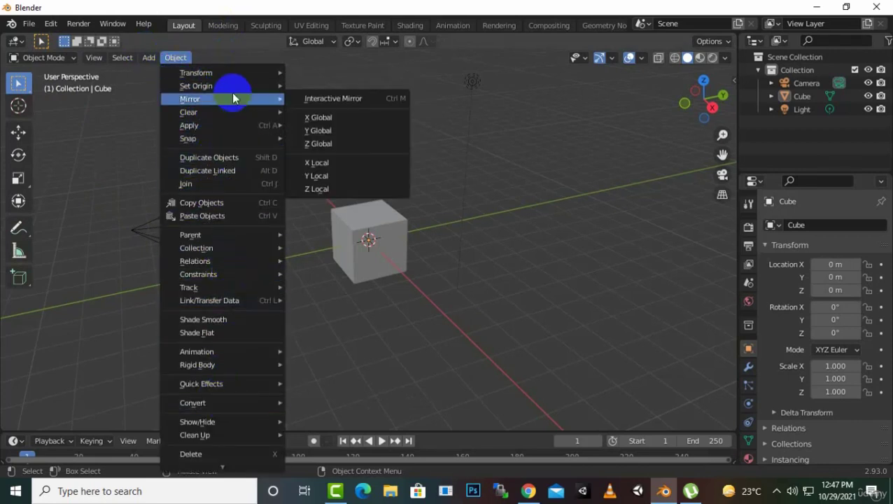
{"action": "left_click", "coordinate": [123, 58]}
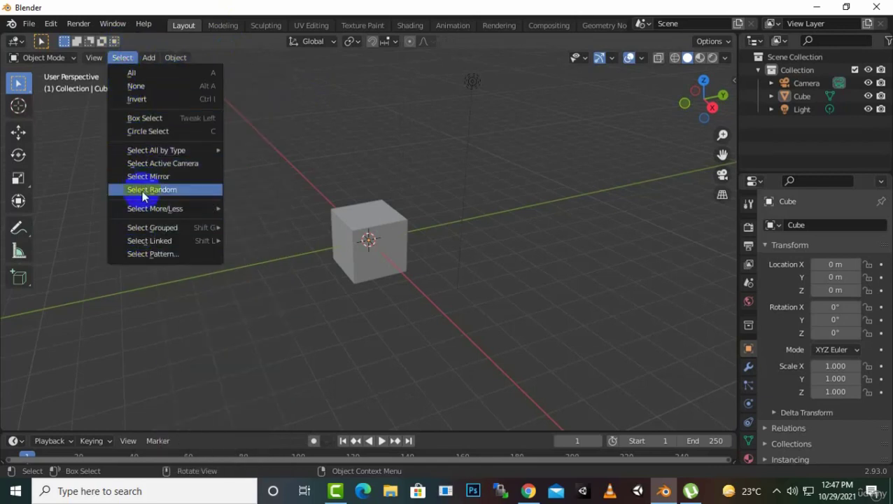
{"action": "left_click", "coordinate": [93, 59]}
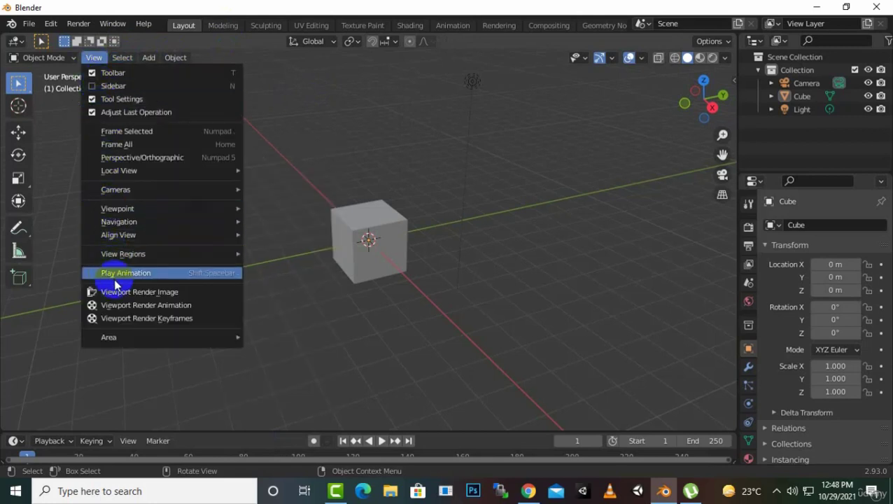
{"action": "mouse_move", "coordinate": [129, 260]}
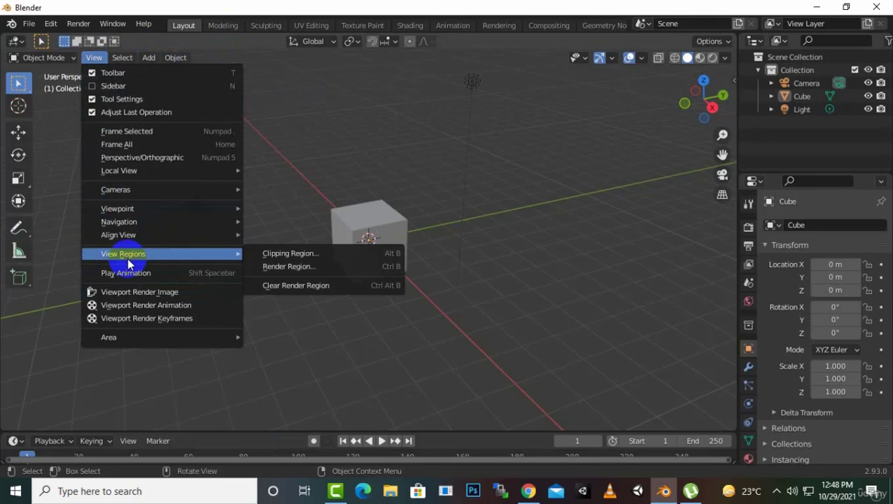
Step: Look over the cube's Edit Mode tools and return to Object Mode
{"action": "left_click", "coordinate": [70, 59]}
{"action": "left_click", "coordinate": [44, 87]}
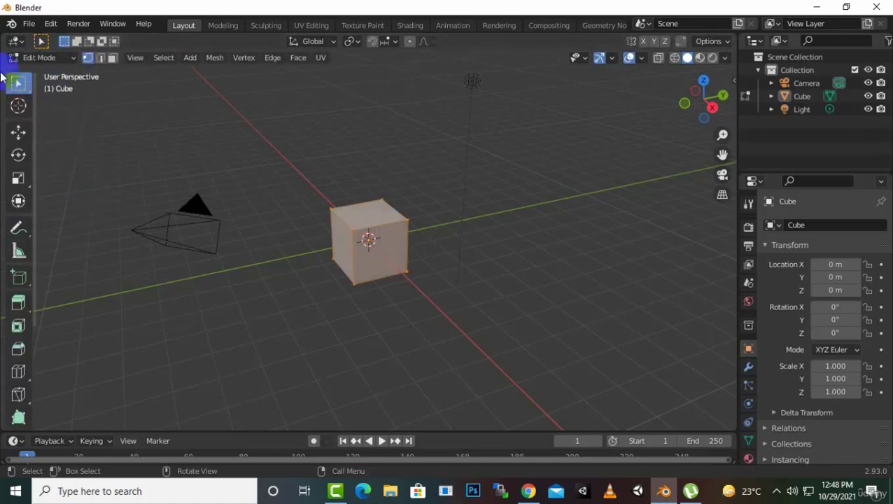
{"action": "scroll", "coordinate": [3, 78], "scroll_direction": "down", "scroll_amount": 1}
{"action": "left_click", "coordinate": [57, 58]}
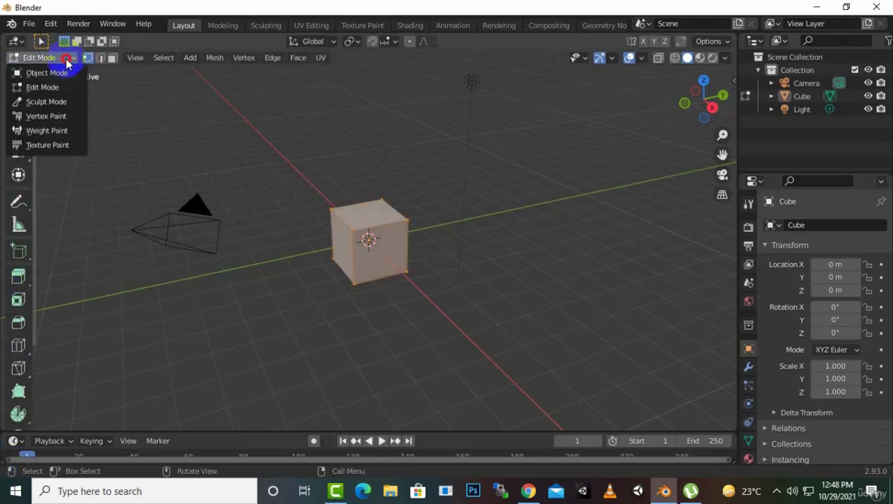
{"action": "left_click", "coordinate": [59, 72]}
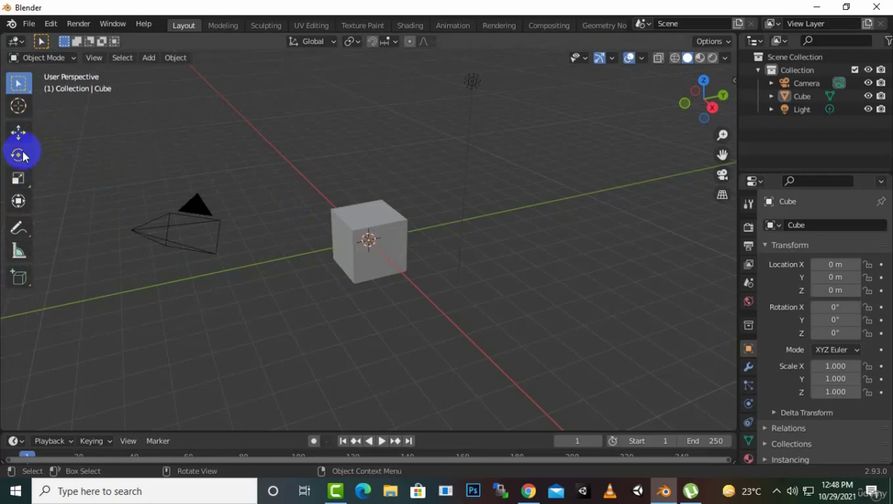
Step: Move the cube freely with the Move tool to about X 2.22 m, Y 0.29 m, Z 2.76 m
{"action": "left_click", "coordinate": [19, 137]}
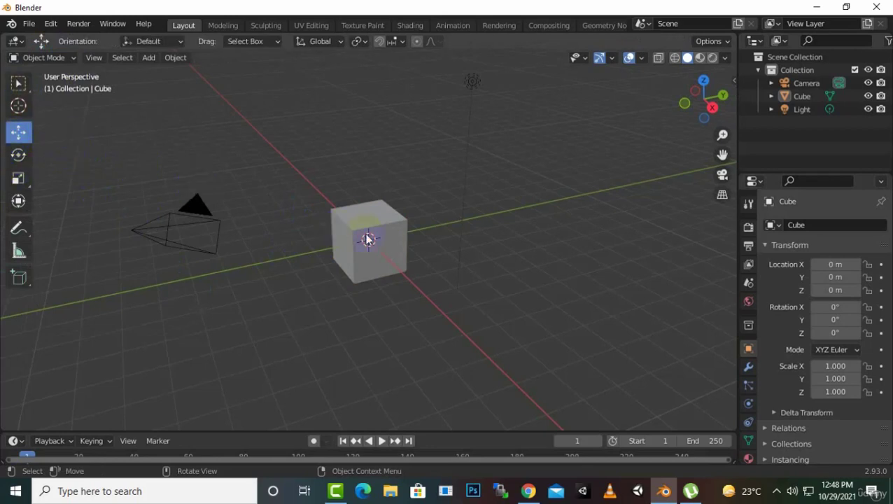
{"action": "left_click", "coordinate": [389, 225]}
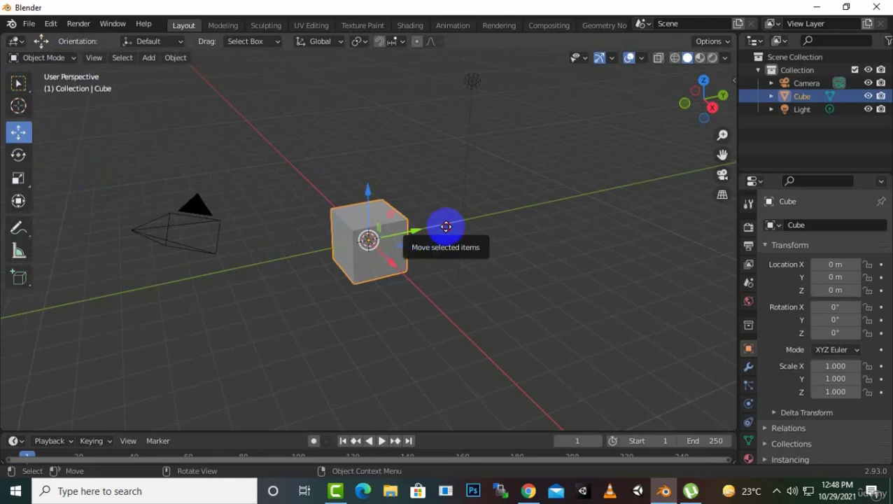
{"action": "left_click_drag", "start_coordinate": [444, 225], "coordinate": [581, 229]}
{"action": "left_click_drag", "start_coordinate": [570, 182], "coordinate": [581, 105]}
{"action": "left_click_drag", "start_coordinate": [617, 154], "coordinate": [395, 200]}
Step: Rotate the cube to about -41°, -67°, -100° and scale it to about 4.48, 3.15 and -3.10 on X, Y and Z
{"action": "left_click", "coordinate": [19, 154]}
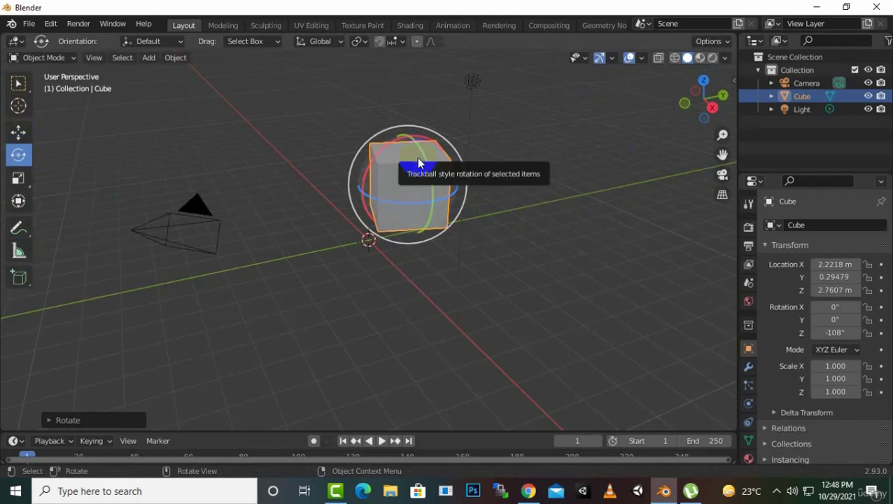
{"action": "left_click_drag", "start_coordinate": [419, 160], "coordinate": [381, 133]}
{"action": "left_click", "coordinate": [18, 178]}
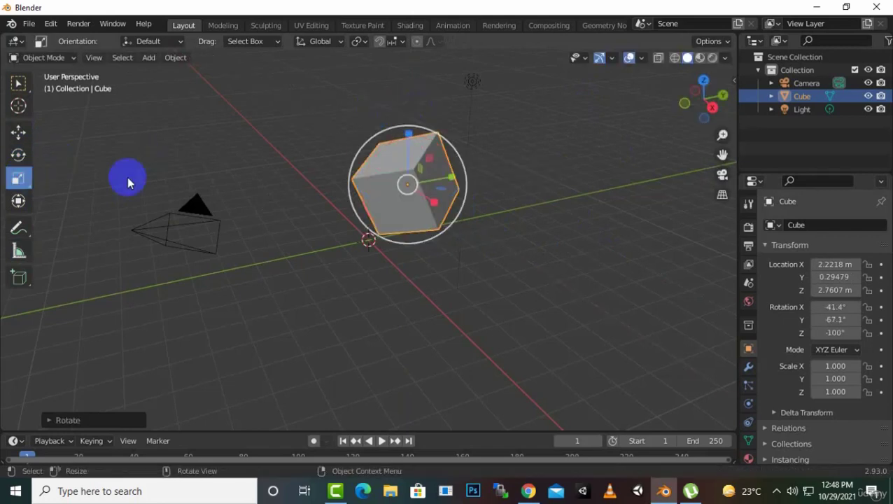
{"action": "left_click_drag", "start_coordinate": [409, 185], "coordinate": [508, 172]}
{"action": "left_click_drag", "start_coordinate": [413, 126], "coordinate": [413, 159]}
{"action": "left_click_drag", "start_coordinate": [435, 205], "coordinate": [452, 221]}
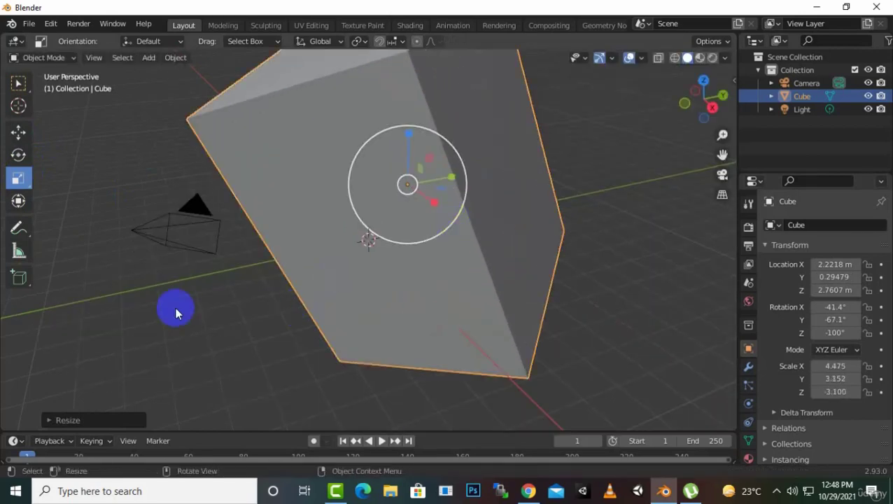
Step: Use the Transform tool to give the cube rotation about -52°, -67°, -22°, scale 4.48, 3.48, -3.56 and height 5.81 m, and reactivate the Move tool
{"action": "left_click", "coordinate": [18, 201]}
{"action": "scroll", "coordinate": [325, 237], "scroll_direction": "down", "scroll_amount": 4}
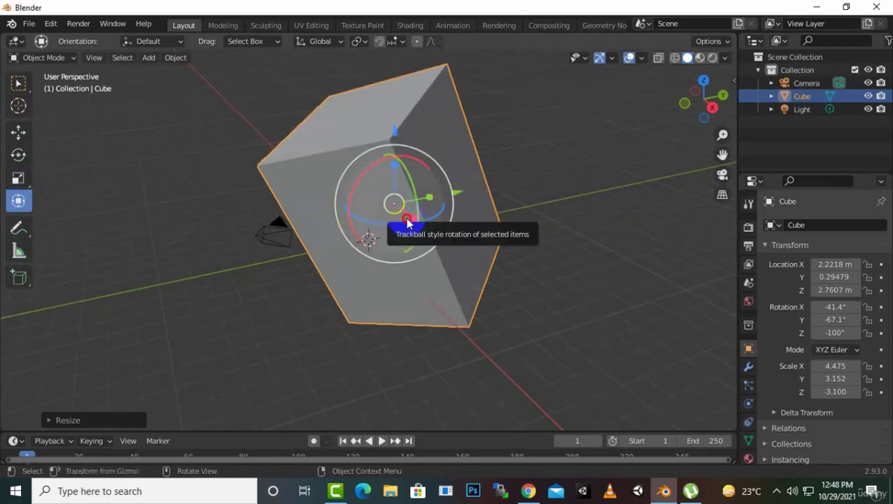
{"action": "mouse_move", "coordinate": [407, 223]}
{"action": "left_mouse_down"}
{"action": "mouse_move", "coordinate": [408, 231]}
{"action": "mouse_move", "coordinate": [413, 222]}
{"action": "left_mouse_up"}
{"action": "left_click_drag", "start_coordinate": [396, 126], "coordinate": [397, 58]}
{"action": "scroll", "coordinate": [394, 201], "scroll_direction": "down", "scroll_amount": 3}
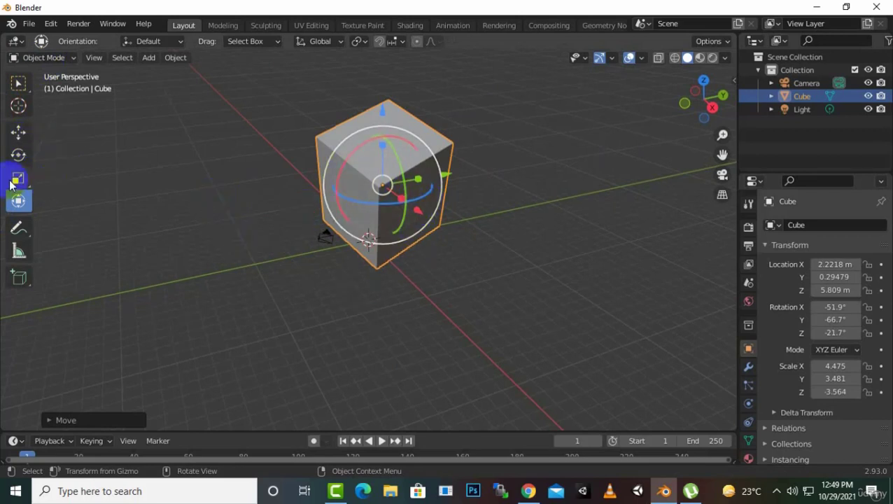
{"action": "left_click", "coordinate": [18, 134]}
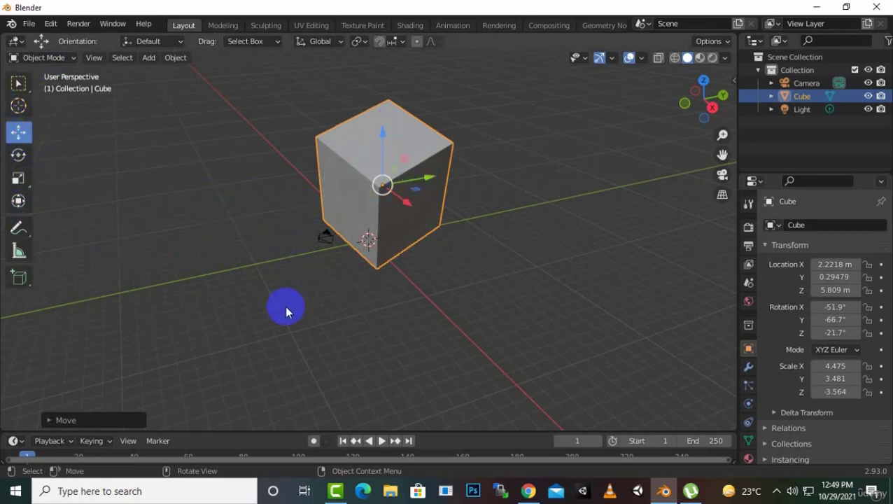
{"action": "middle_click_drag", "start_coordinate": [286, 312], "coordinate": [194, 279]}
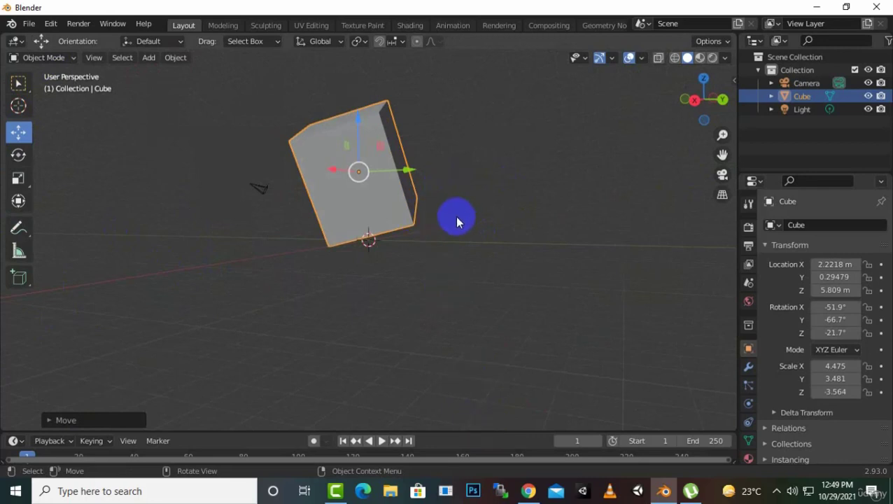
Step: Review the object type visibility, viewport gizmo and viewport overlay options without changing them
{"action": "left_click", "coordinate": [580, 58]}
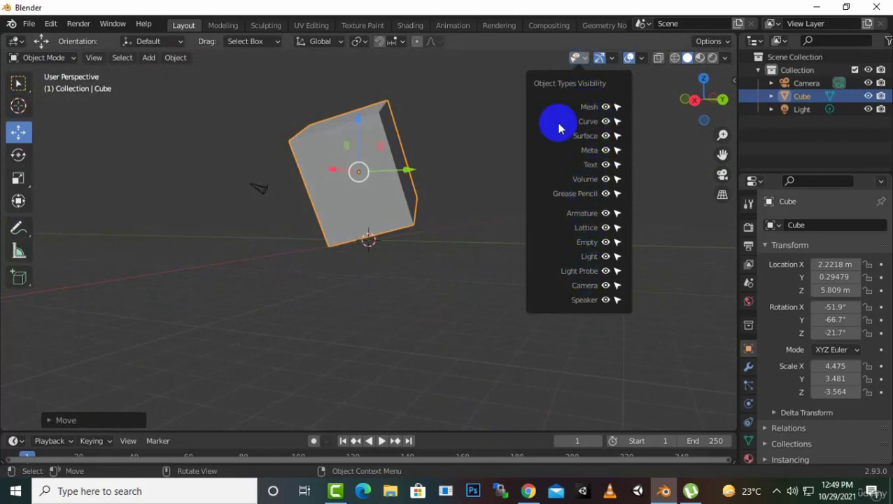
{"action": "left_click", "coordinate": [612, 59]}
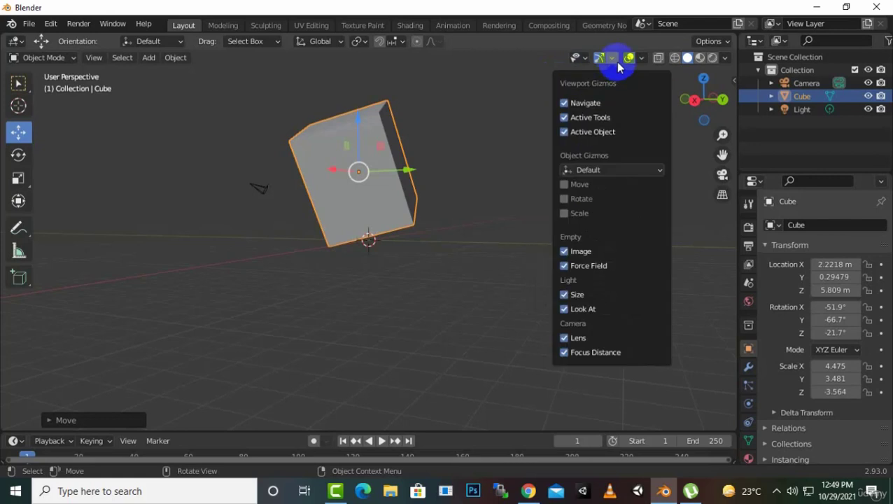
{"action": "left_click", "coordinate": [642, 58]}
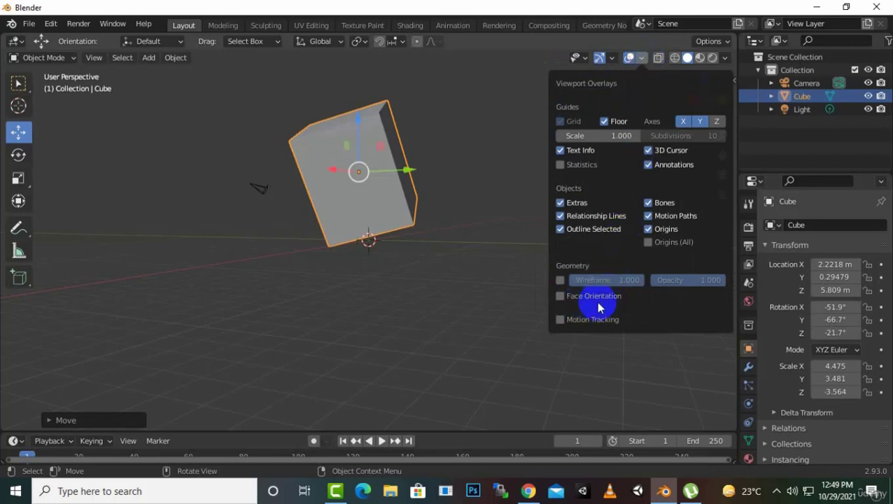
Step: Toggle the Navigate viewport gizmo to compare its effect, and leave it turned off
{"action": "left_click", "coordinate": [616, 59]}
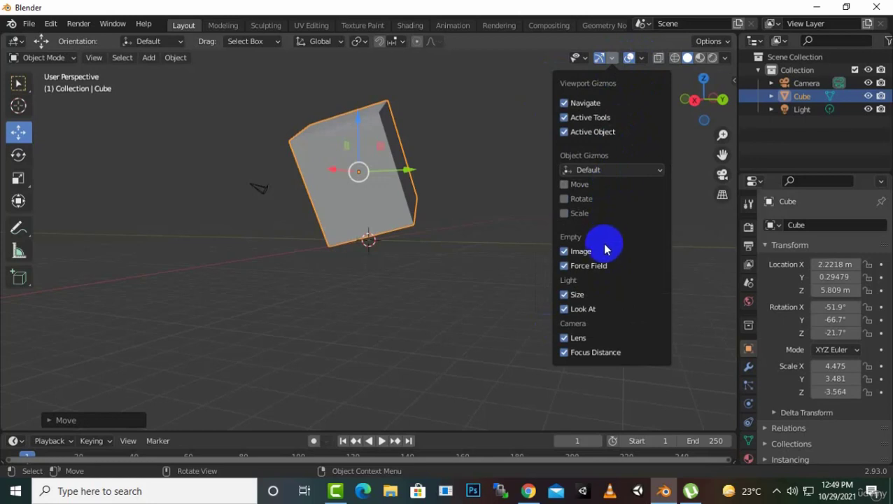
{"action": "left_click", "coordinate": [566, 106]}
{"action": "left_click", "coordinate": [565, 106]}
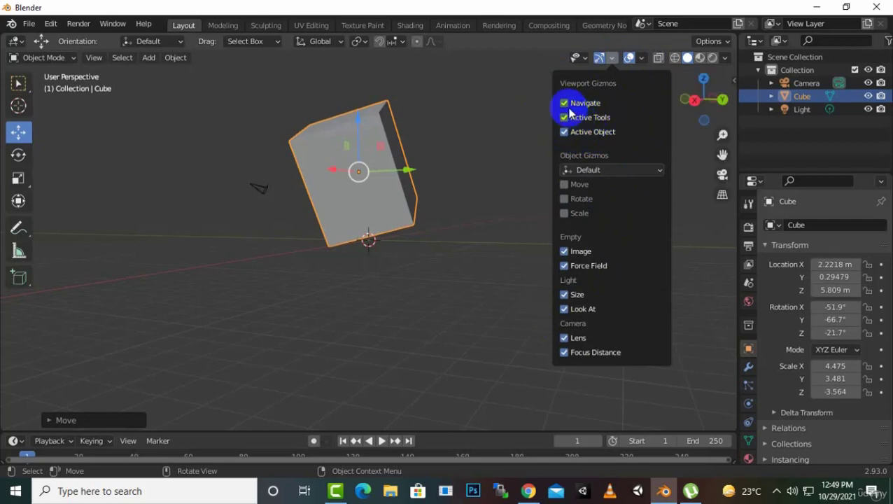
{"action": "left_click", "coordinate": [564, 104]}
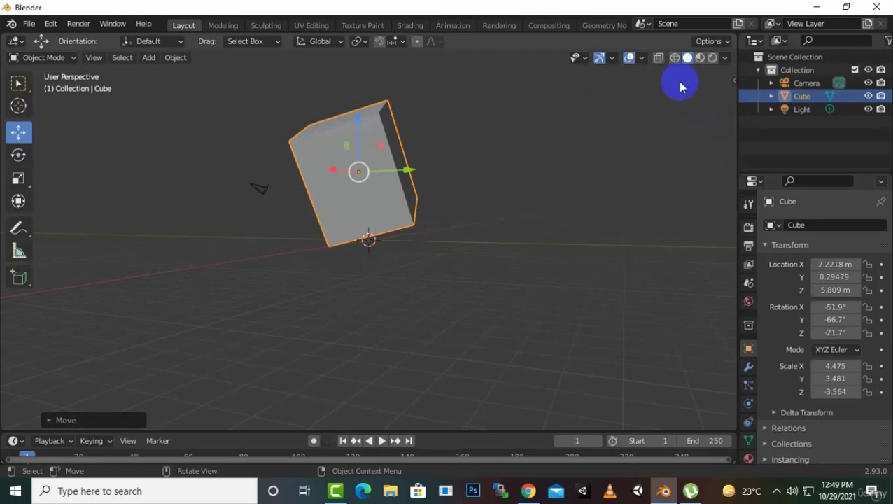
Step: Turn on the Navigate gizmo for the 3D viewport
{"action": "left_click", "coordinate": [641, 60]}
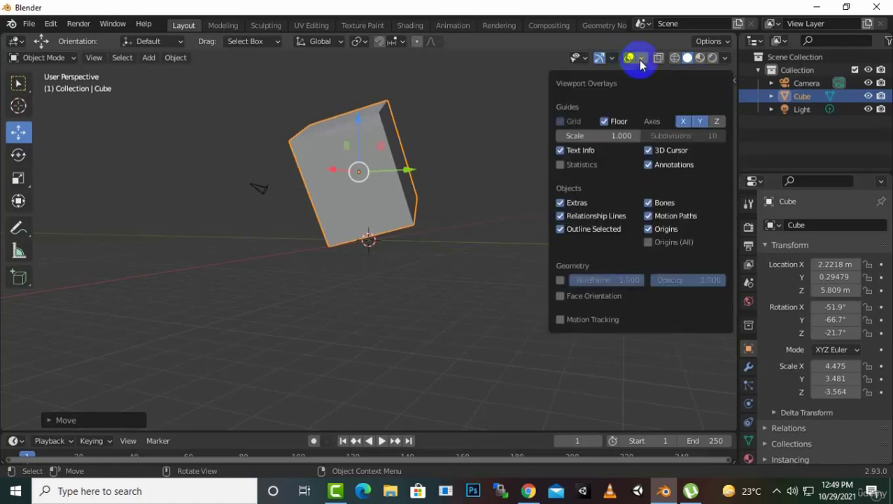
{"action": "left_click", "coordinate": [613, 59]}
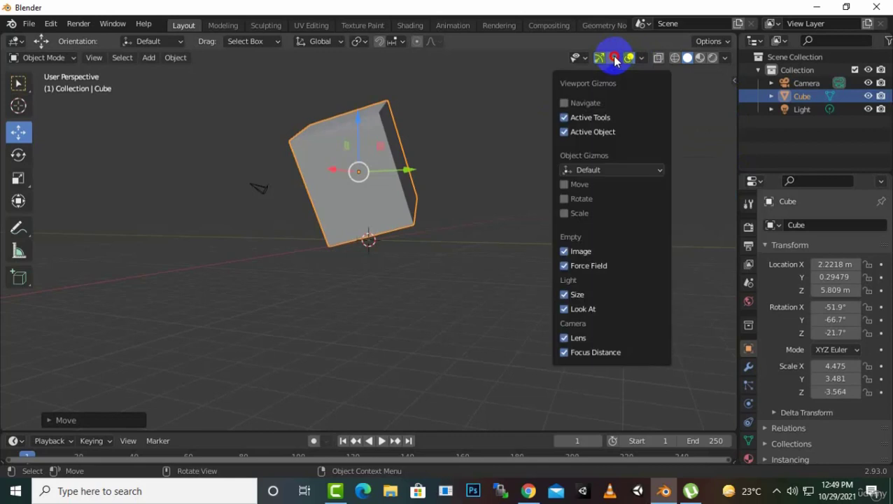
{"action": "left_click", "coordinate": [565, 104]}
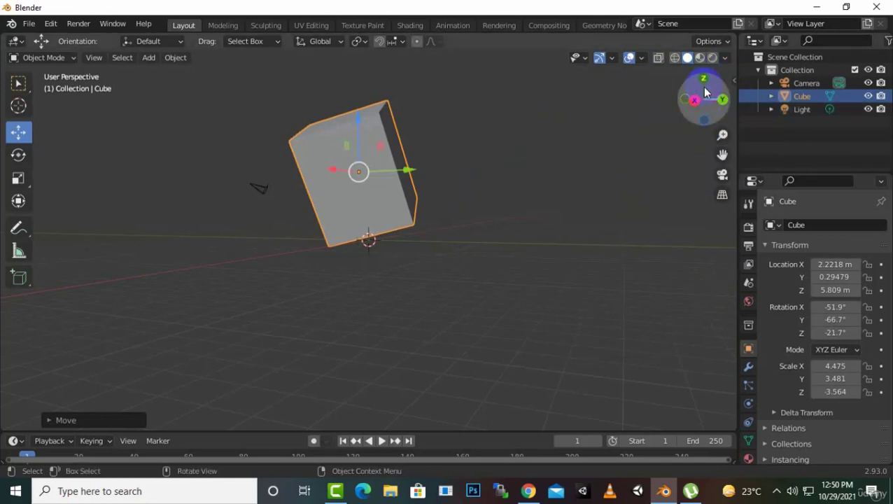
Step: Use the navigation gizmo to orbit and zoom around the cube, look through the scene camera, and return to the user view
{"action": "left_click_drag", "start_coordinate": [702, 98], "coordinate": [602, 140]}
{"action": "left_click_drag", "start_coordinate": [723, 136], "coordinate": [765, 202]}
{"action": "left_click", "coordinate": [723, 177]}
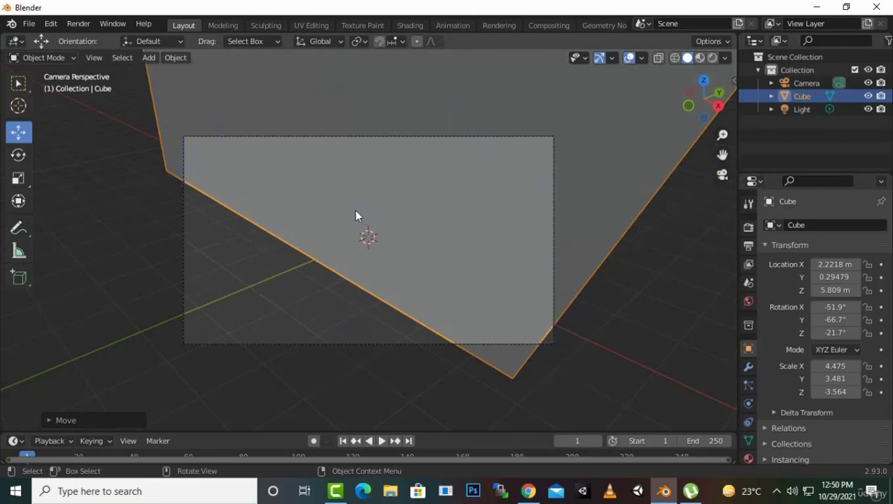
{"action": "scroll", "coordinate": [488, 182], "scroll_direction": "down", "scroll_amount": 2}
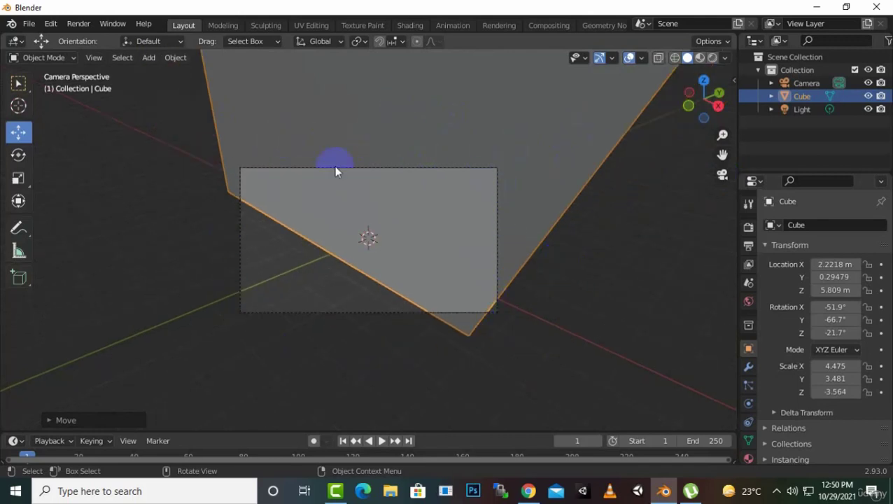
{"action": "left_click", "coordinate": [723, 174]}
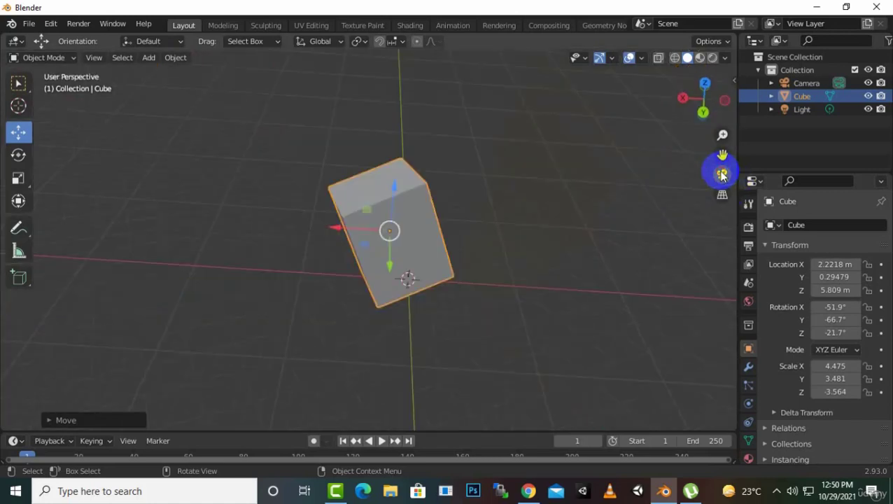
Step: Switch the viewport between orthographic and perspective projection to compare them, finishing in perspective
{"action": "left_click", "coordinate": [724, 199]}
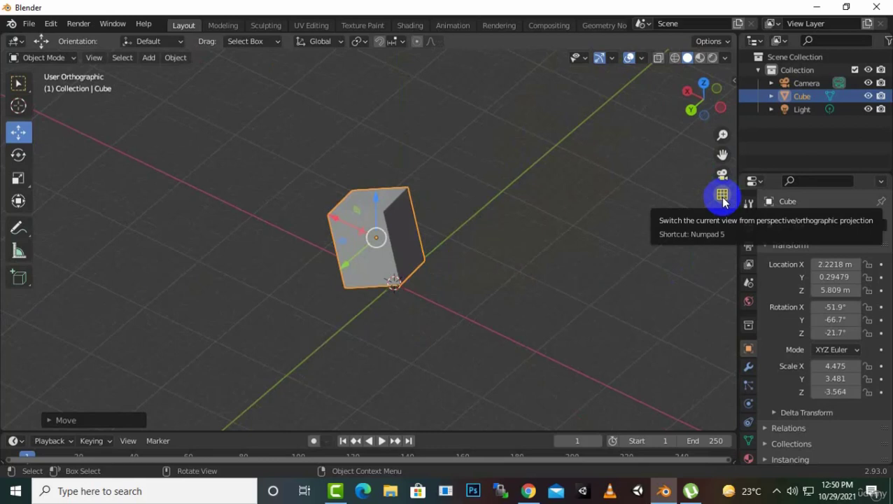
{"action": "left_click", "coordinate": [723, 200]}
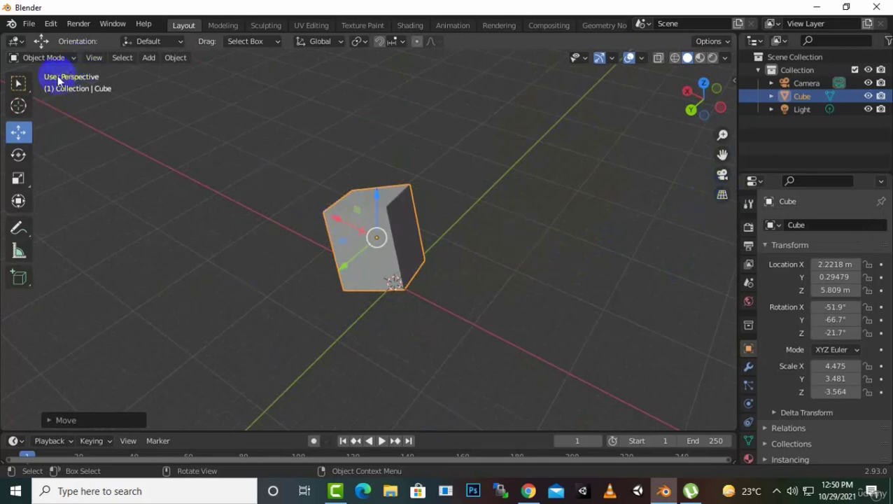
{"action": "left_click", "coordinate": [723, 195]}
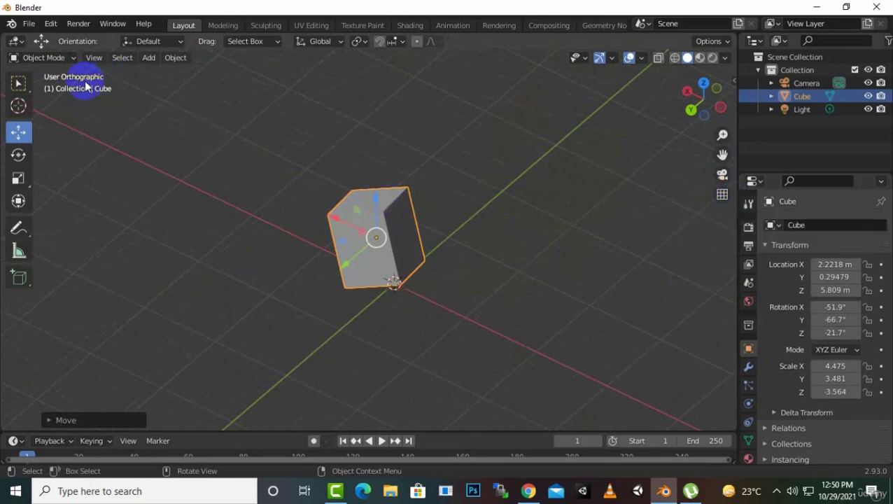
{"action": "left_click", "coordinate": [722, 194]}
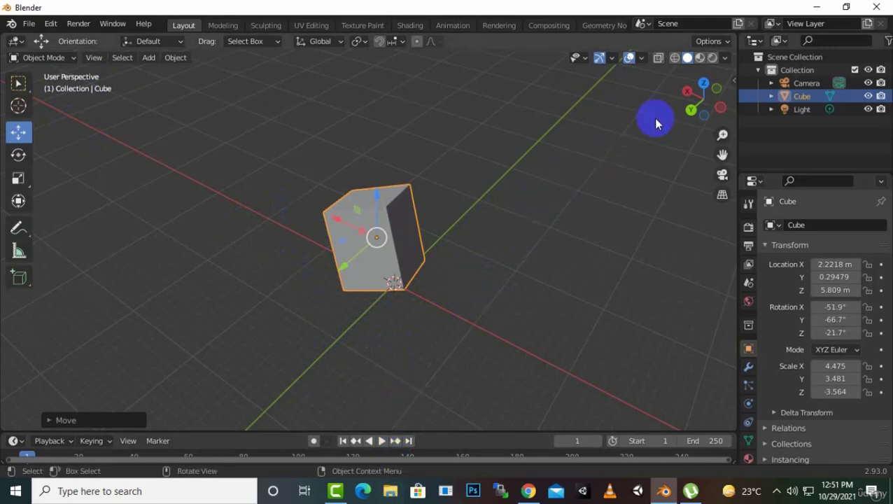
Step: Preview the cube with X-ray enabled and turn X-ray off again
{"action": "left_click", "coordinate": [661, 61]}
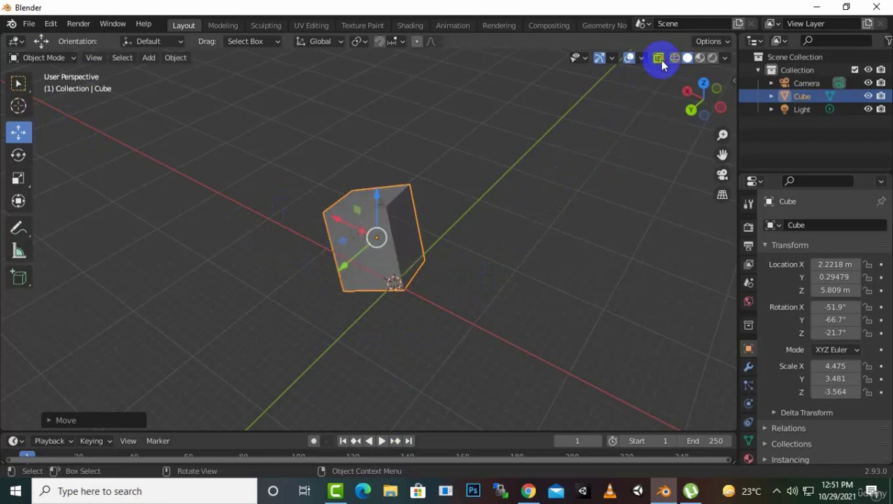
{"action": "left_click", "coordinate": [660, 61]}
Step: Duplicate the cube and place the copy at about X 10.04 m, Y 0.78 m, Z 11.05 m
{"action": "scroll", "coordinate": [379, 235], "scroll_direction": "up", "scroll_amount": 2}
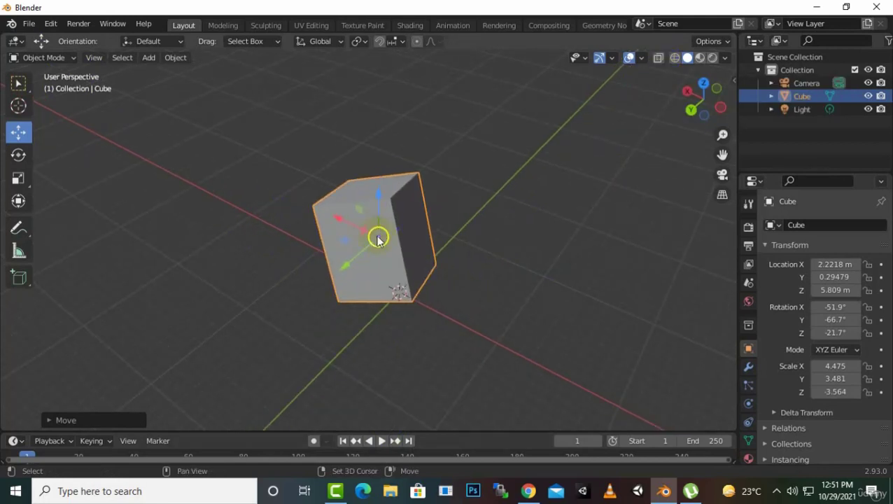
{"action": "key", "text": "shift+d"}
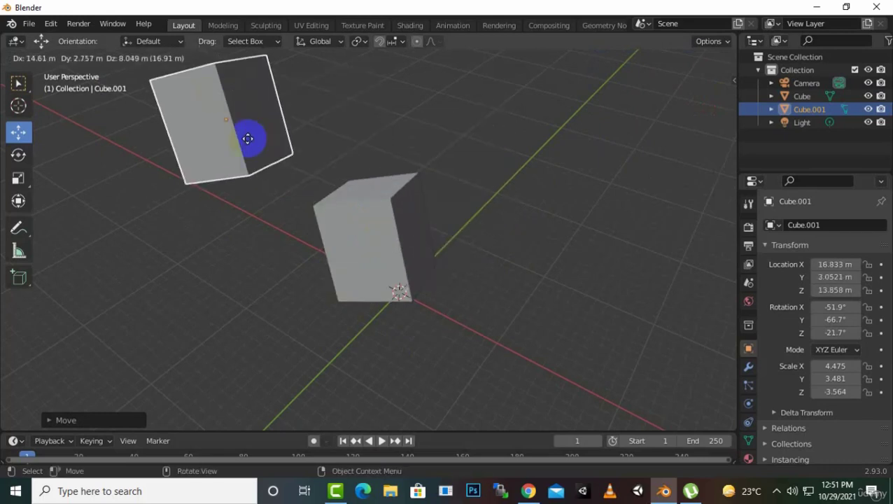
{"action": "left_click", "coordinate": [302, 160]}
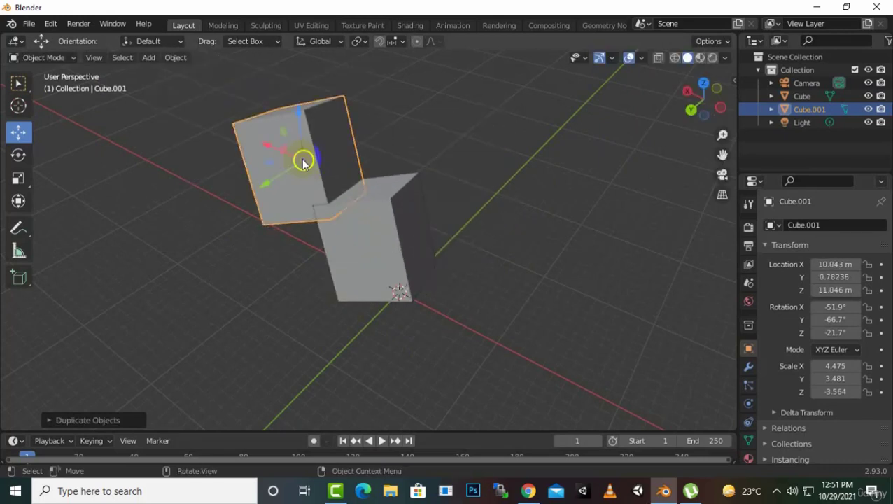
Step: Move the original cube to about X 2.13 m, Y 5.56 m, Z 12.38 m, overlapping the copy in view
{"action": "left_click", "coordinate": [389, 240]}
{"action": "left_click_drag", "start_coordinate": [379, 179], "coordinate": [379, 144]}
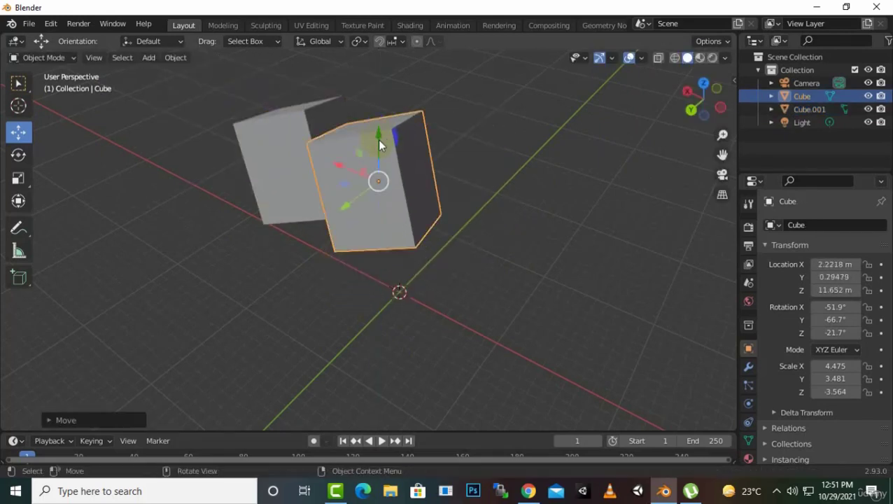
{"action": "left_click_drag", "start_coordinate": [348, 213], "coordinate": [292, 245]}
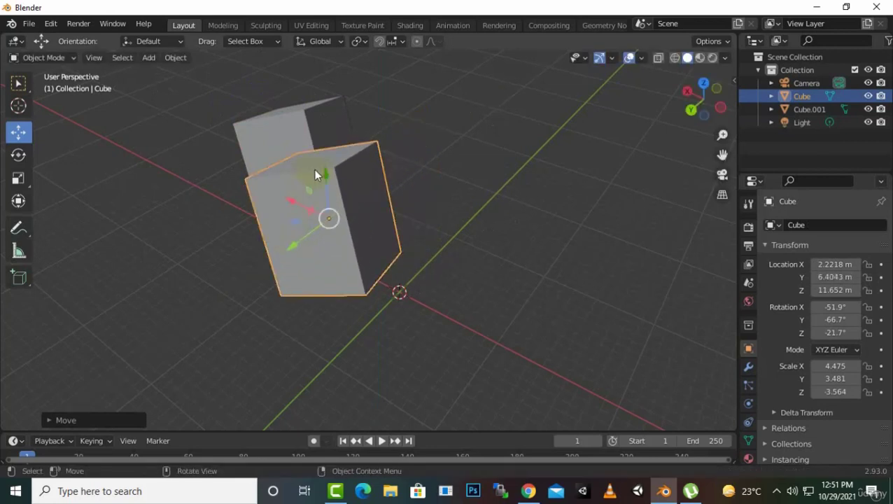
{"action": "key", "text": "g"}
{"action": "left_click", "coordinate": [318, 138]}
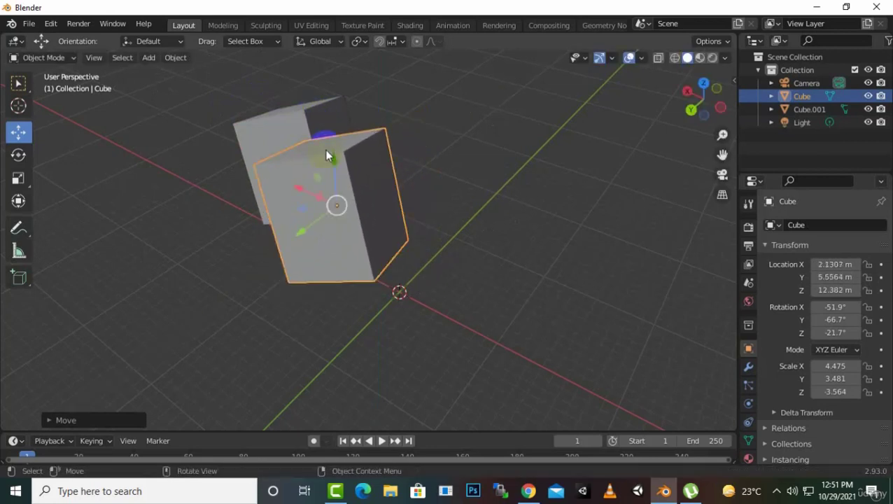
Step: Toggle X-ray to compare how the two overlapping cubes display, deselect the original cube, and leave X-ray off
{"action": "left_click", "coordinate": [671, 86]}
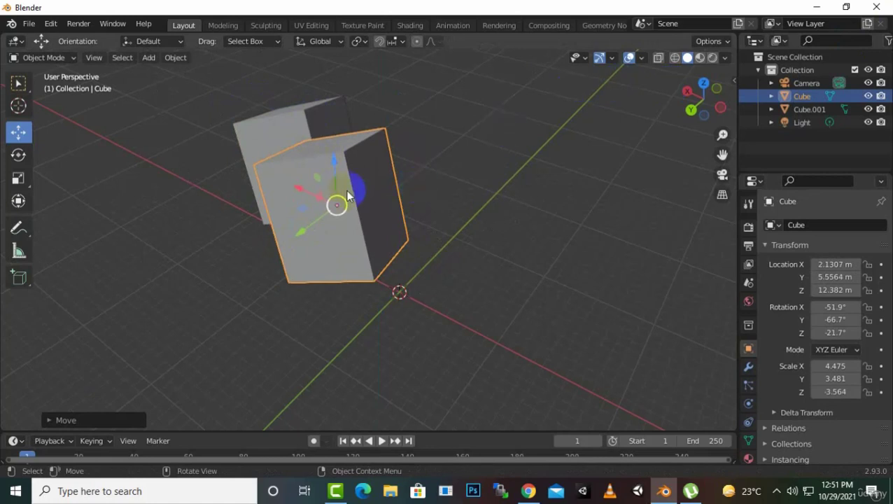
{"action": "left_click", "coordinate": [672, 115]}
{"action": "left_click", "coordinate": [659, 59]}
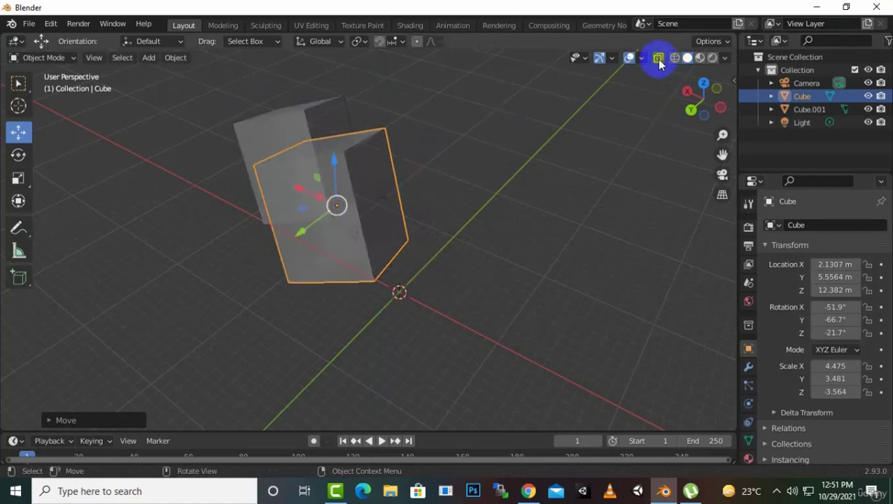
{"action": "left_click", "coordinate": [298, 103]}
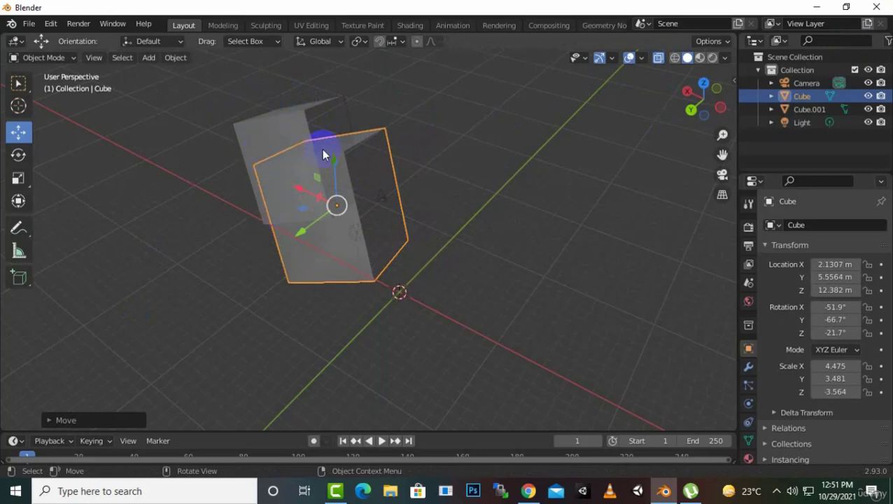
{"action": "left_click", "coordinate": [661, 65]}
{"action": "left_click", "coordinate": [656, 62]}
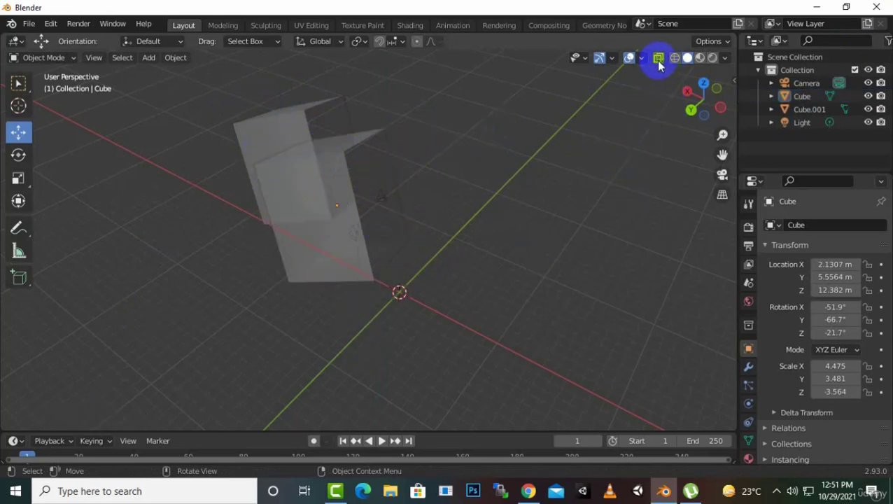
{"action": "left_click", "coordinate": [658, 63]}
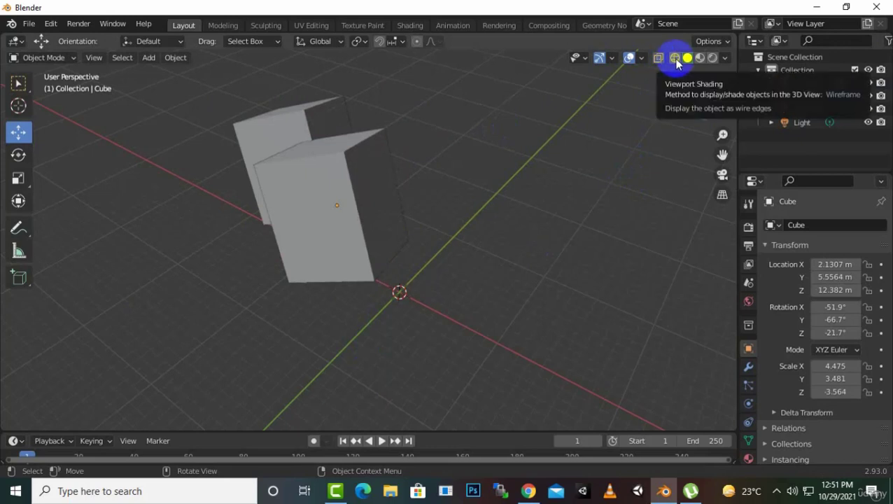
Step: Display the scene in Wireframe shading and select the original cube, its copy and the light one after another
{"action": "left_click", "coordinate": [675, 59]}
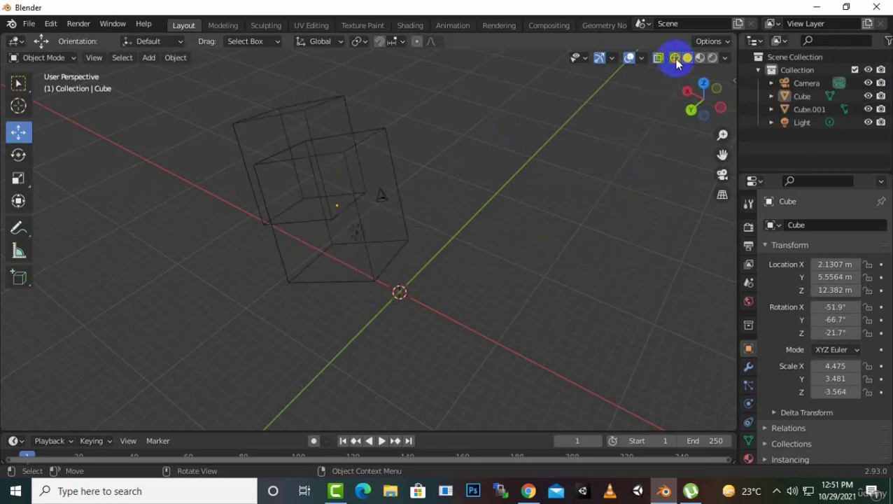
{"action": "left_click", "coordinate": [335, 158]}
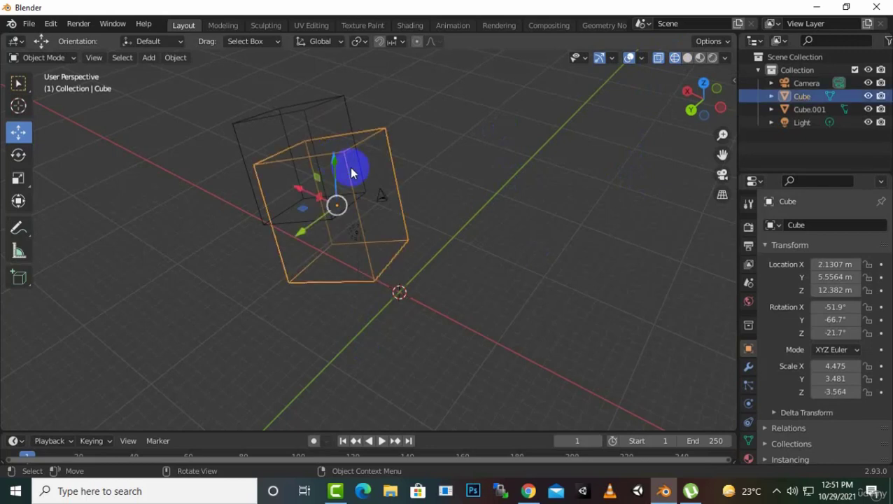
{"action": "left_click", "coordinate": [308, 112]}
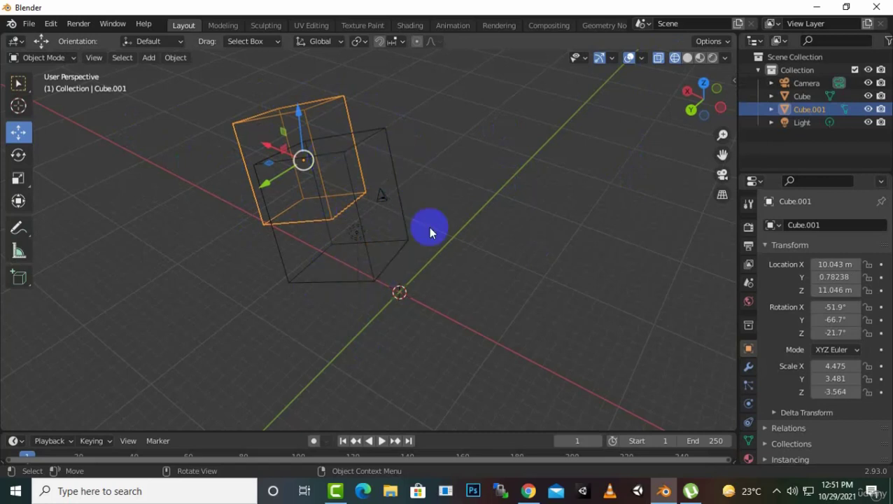
{"action": "left_click", "coordinate": [350, 248]}
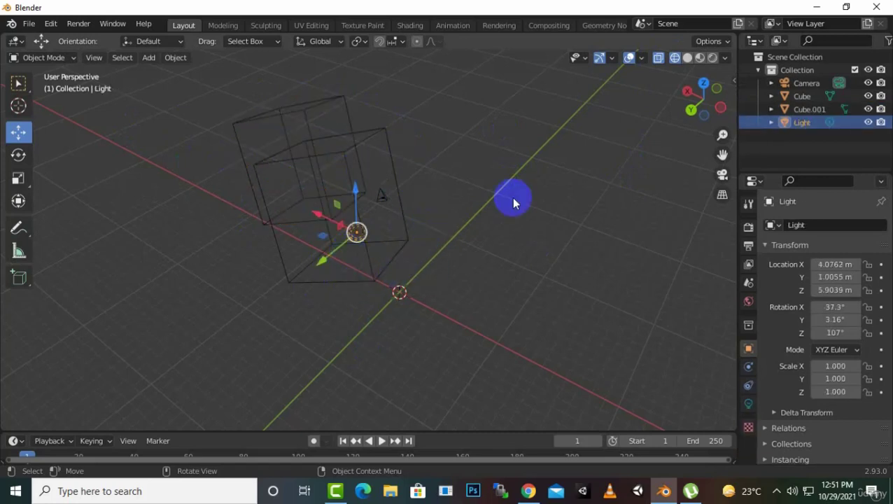
Step: Compare Solid with Material Preview shading and inspect the two cubes from another angle in Material Preview
{"action": "left_click", "coordinate": [688, 57]}
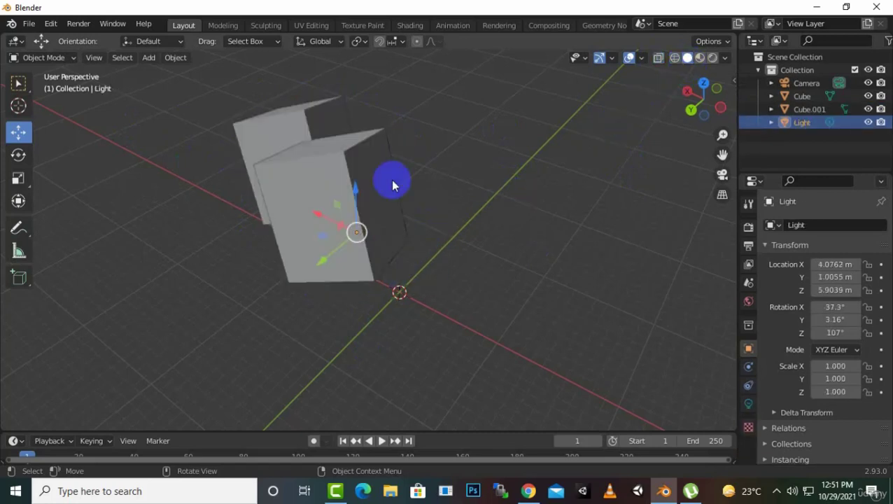
{"action": "left_click", "coordinate": [699, 59]}
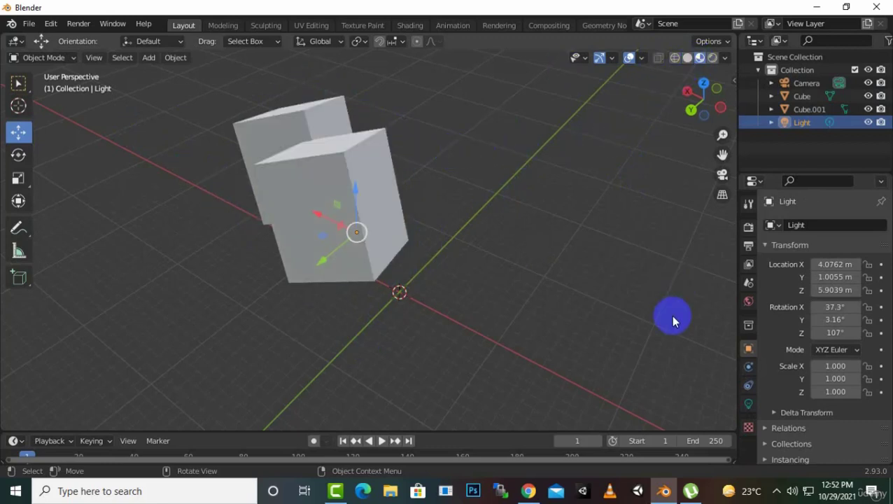
{"action": "middle_click_drag", "start_coordinate": [369, 174], "coordinate": [482, 163]}
{"action": "middle_click_drag", "start_coordinate": [383, 225], "coordinate": [490, 339]}
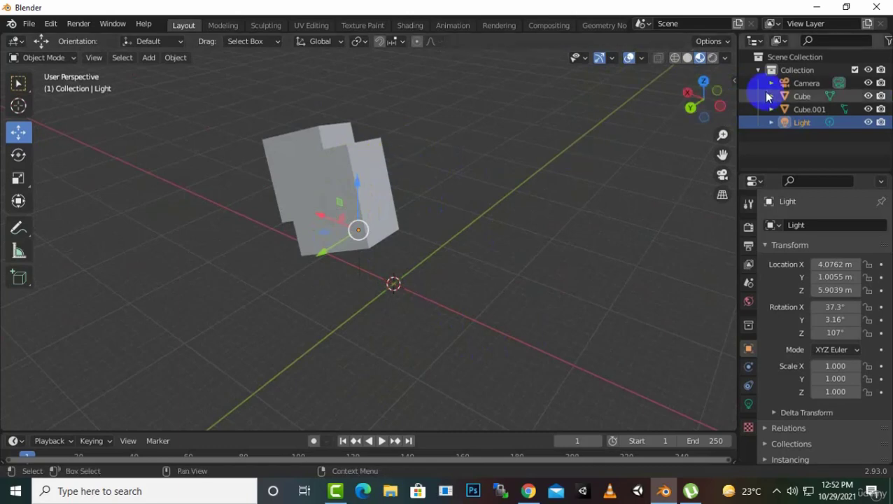
Step: Inspect how the light falls on the cubes in Rendered shading from several angles, and return to Solid shading
{"action": "left_click", "coordinate": [711, 58]}
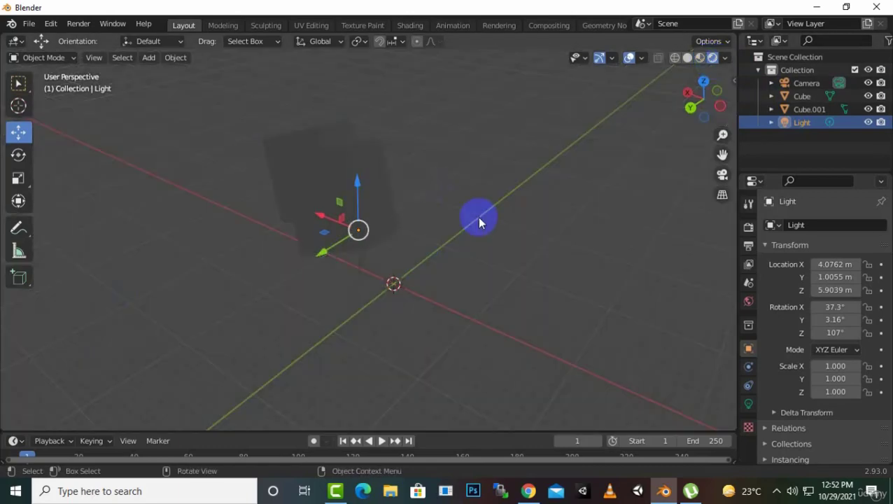
{"action": "middle_click_drag", "start_coordinate": [408, 194], "coordinate": [268, 195]}
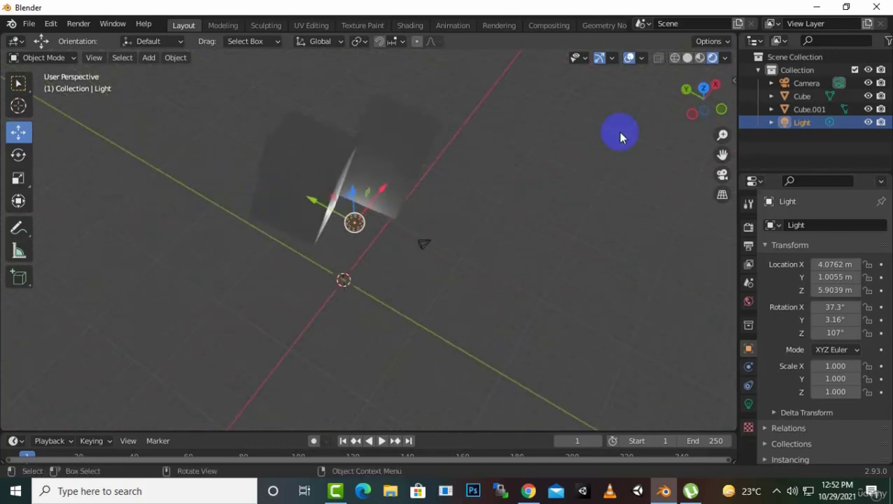
{"action": "middle_click_drag", "start_coordinate": [480, 212], "coordinate": [438, 216]}
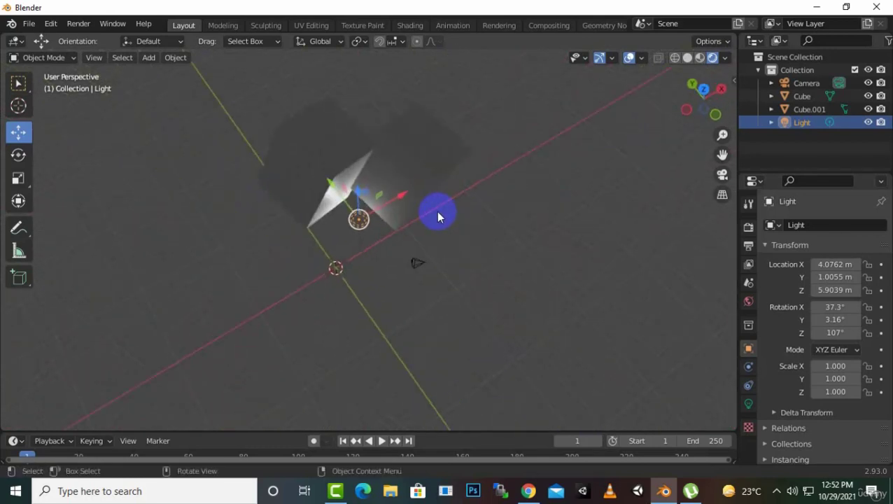
{"action": "left_click", "coordinate": [687, 59]}
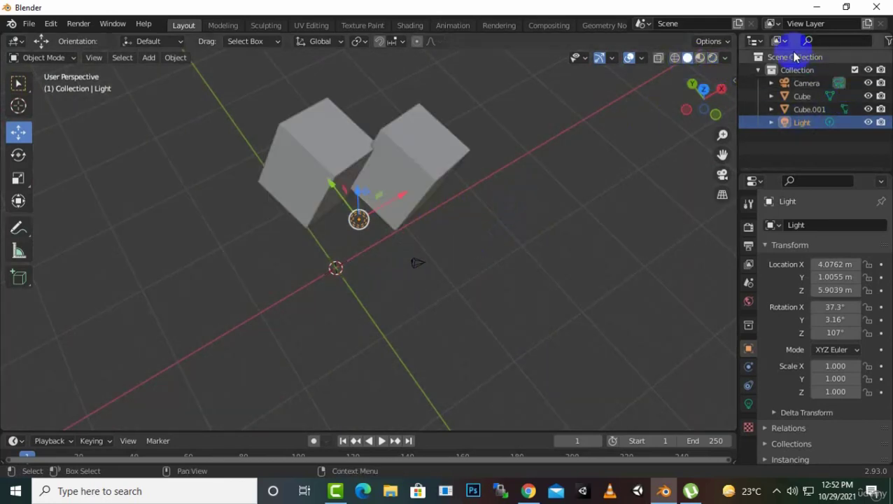
Step: Select the camera, the two cubes, the light and their parent Collection one after another in the Outliner
{"action": "middle_click_drag", "start_coordinate": [513, 325], "coordinate": [448, 255]}
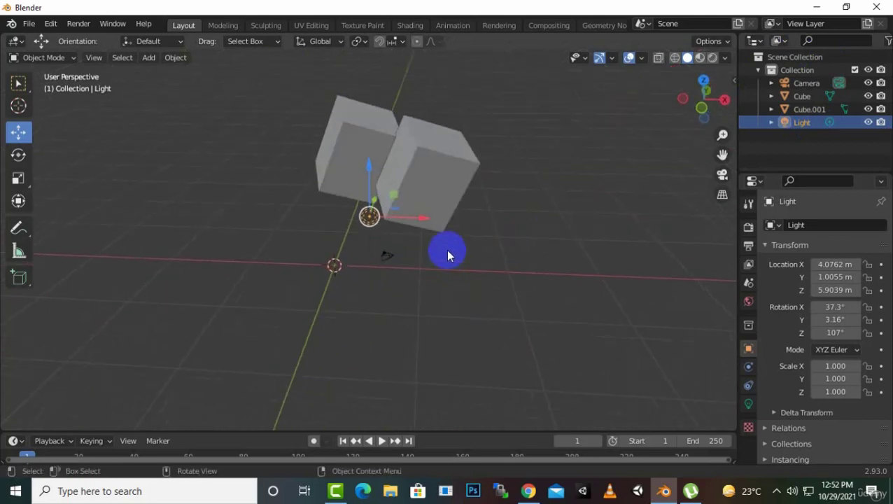
{"action": "left_click", "coordinate": [810, 85]}
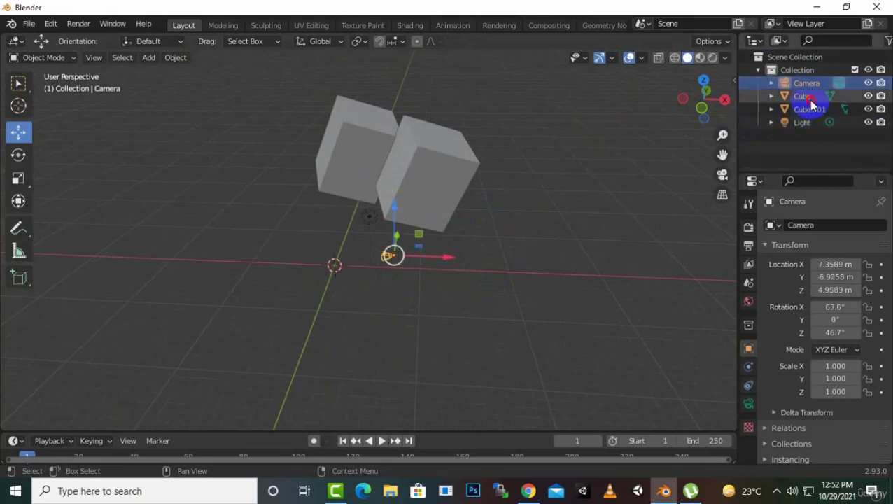
{"action": "left_click", "coordinate": [810, 98]}
{"action": "left_click", "coordinate": [811, 110]}
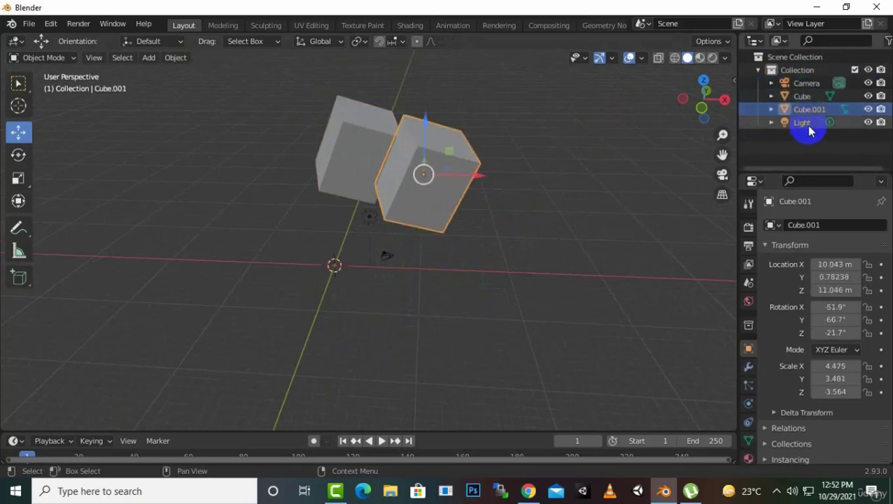
{"action": "left_click", "coordinate": [809, 126]}
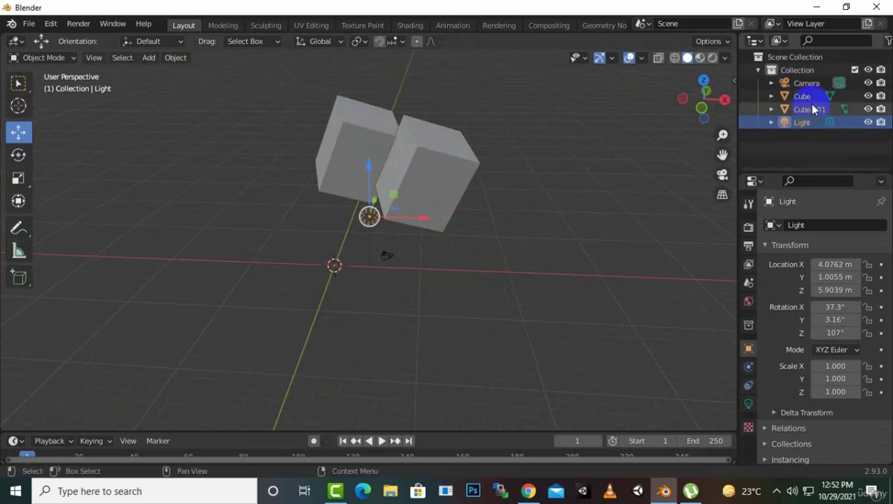
{"action": "left_click", "coordinate": [794, 71]}
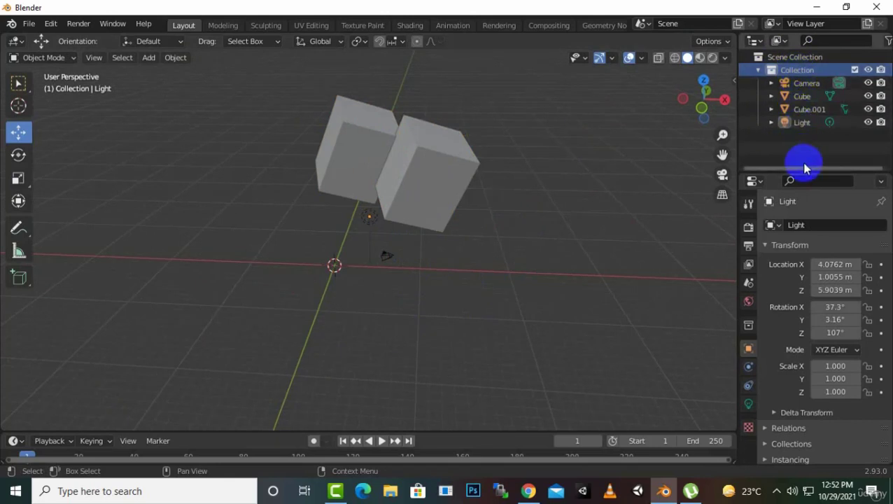
Step: Add a new collection nested inside Collection, and delete it again
{"action": "left_click", "coordinate": [758, 70]}
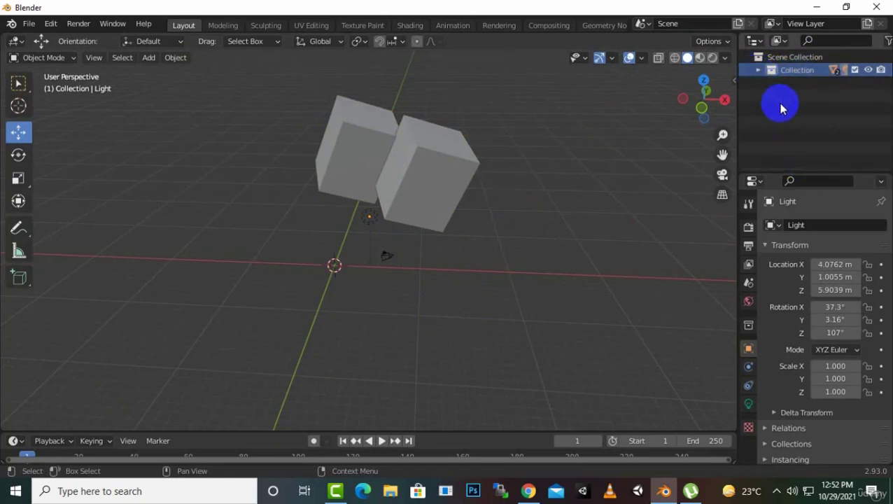
{"action": "right_click", "coordinate": [782, 107]}
{"action": "left_click", "coordinate": [737, 107]}
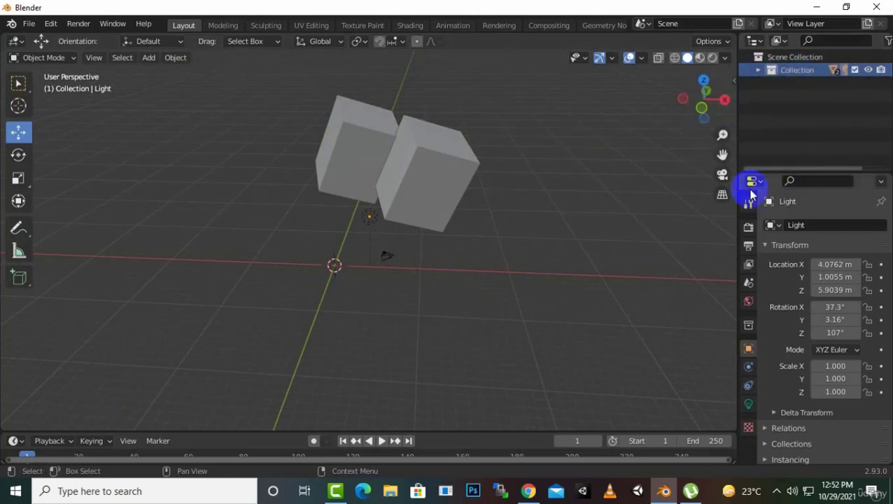
{"action": "left_click", "coordinate": [793, 98]}
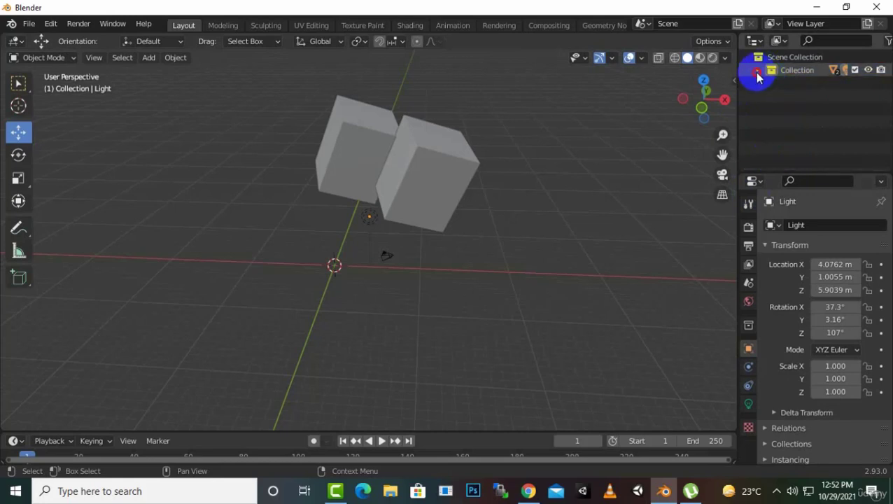
{"action": "left_click", "coordinate": [757, 70]}
{"action": "left_click", "coordinate": [808, 86]}
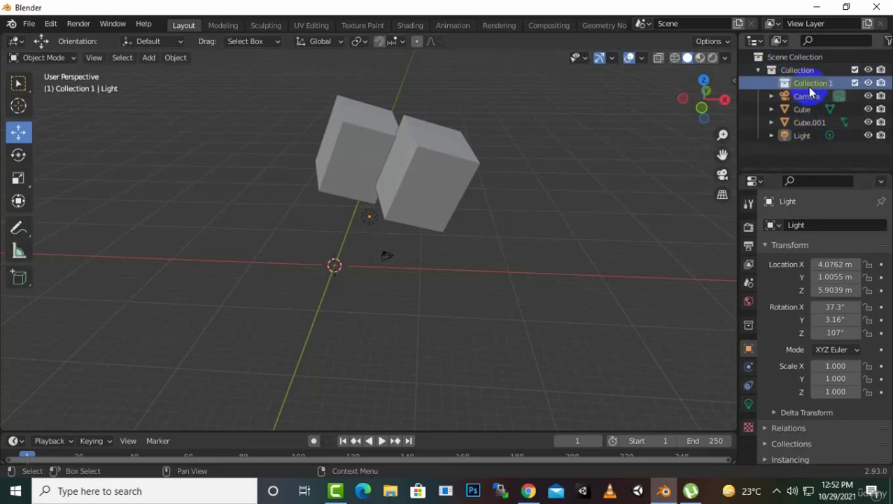
{"action": "key", "text": "Delete"}
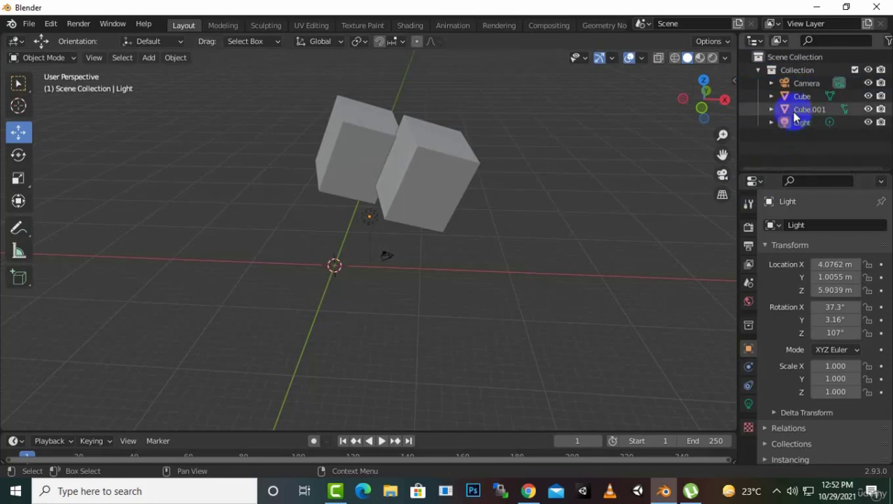
Step: Add a collection named character directly under the Scene Collection, and delete it again
{"action": "left_click", "coordinate": [758, 71]}
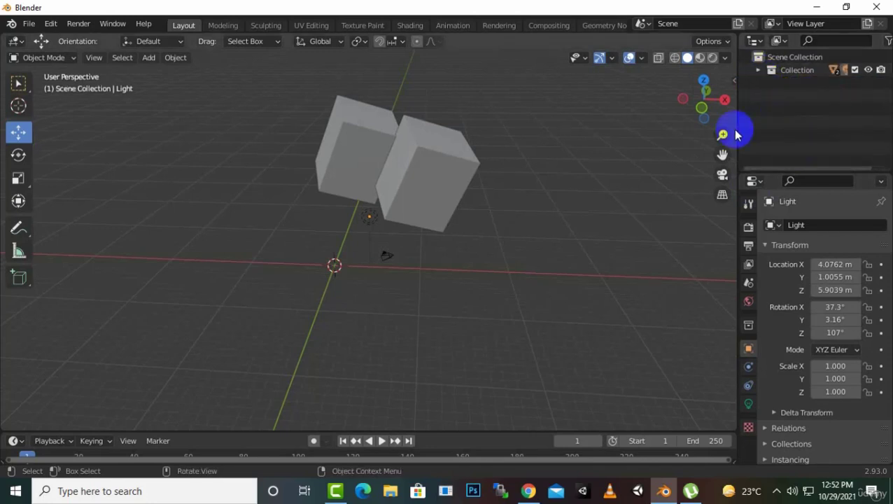
{"action": "right_click", "coordinate": [790, 116]}
{"action": "left_click", "coordinate": [785, 115]}
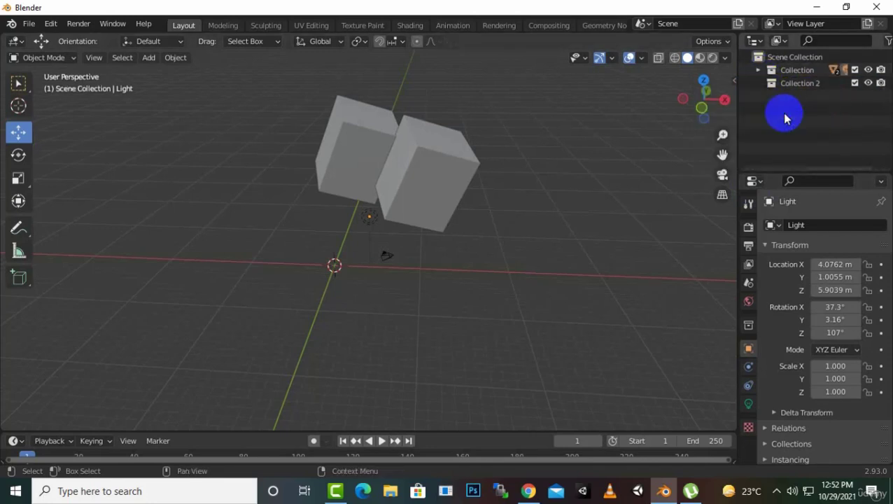
{"action": "double_click", "coordinate": [802, 84]}
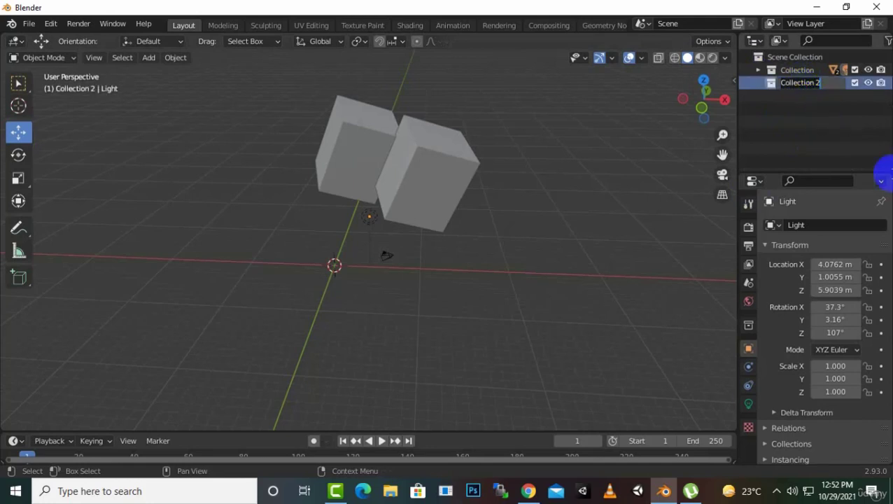
{"action": "type", "text": "character"}
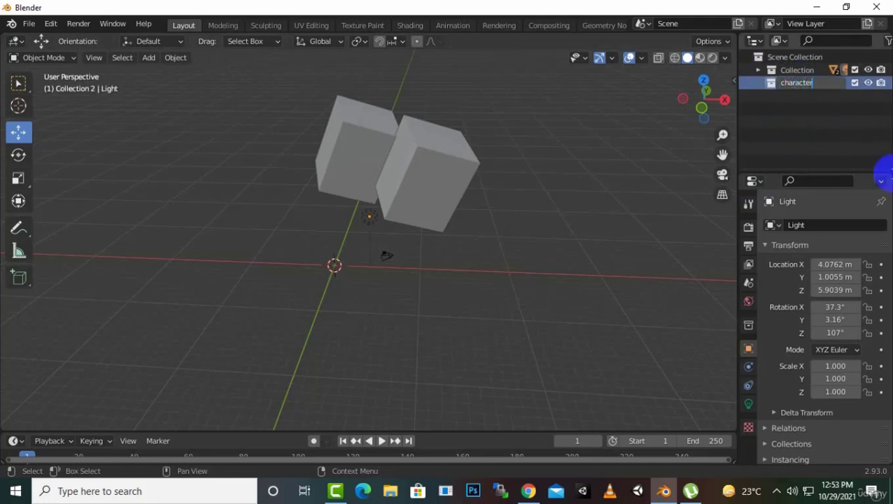
{"action": "key", "text": "Return"}
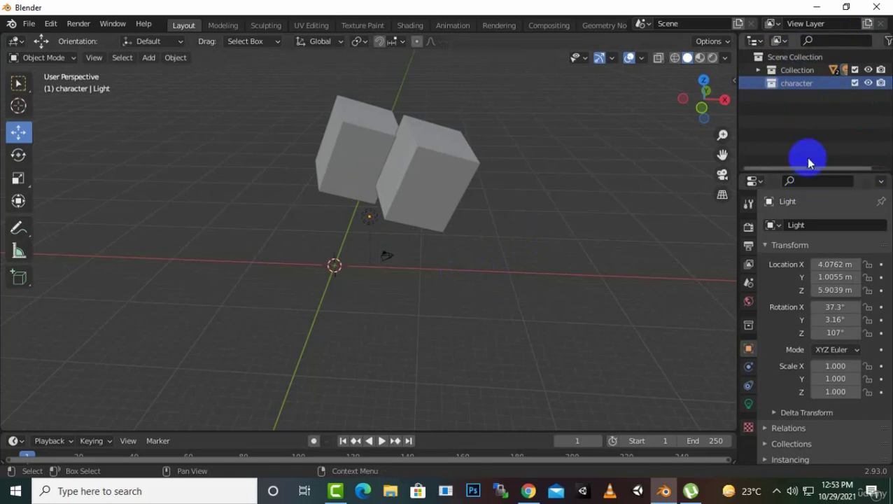
{"action": "key", "text": "x"}
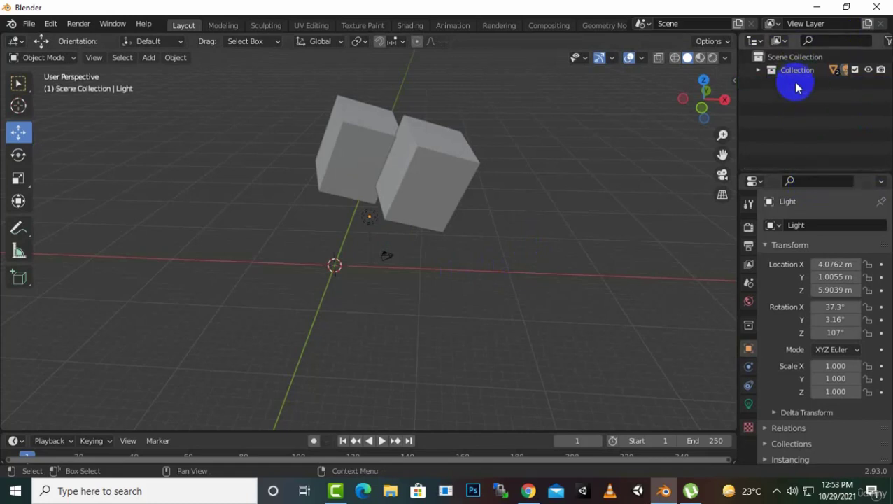
Step: Select the original cube within Collection and display the active tool settings in the Properties editor
{"action": "left_click", "coordinate": [758, 70]}
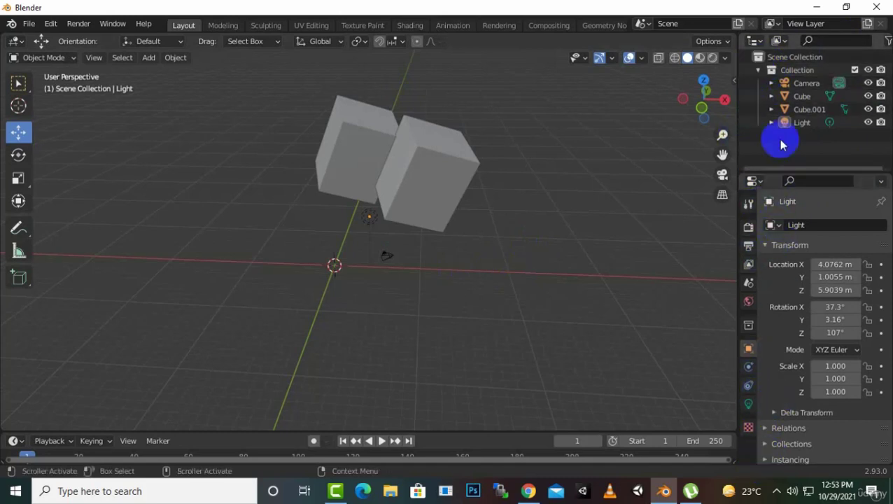
{"action": "left_click", "coordinate": [798, 98]}
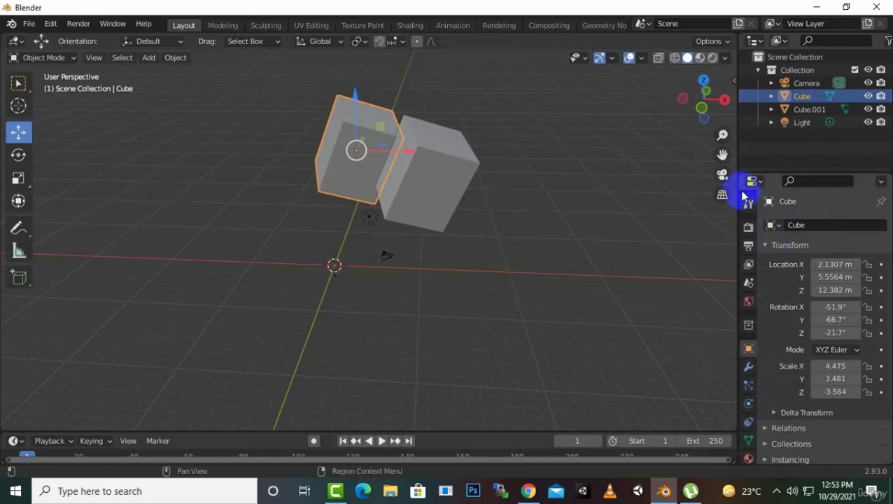
{"action": "scroll", "coordinate": [747, 198], "scroll_direction": "down", "scroll_amount": 2}
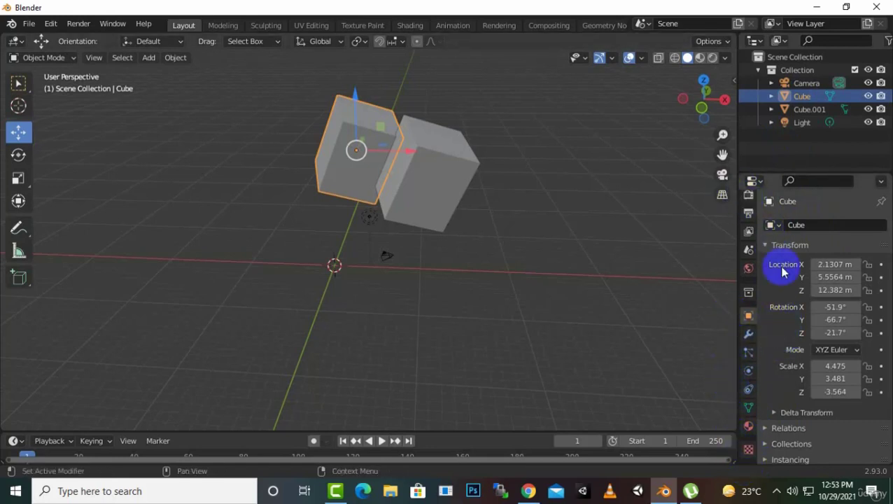
{"action": "scroll", "coordinate": [747, 224], "scroll_direction": "up", "scroll_amount": 2}
{"action": "left_click", "coordinate": [746, 205]}
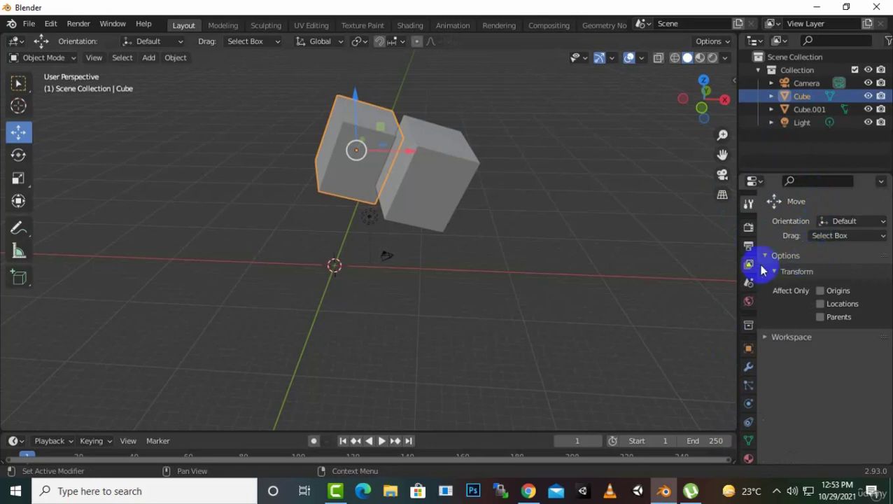
Step: Compare the active tool settings for Rotate and Scale, and leave the Transform tool active
{"action": "left_click", "coordinate": [18, 156]}
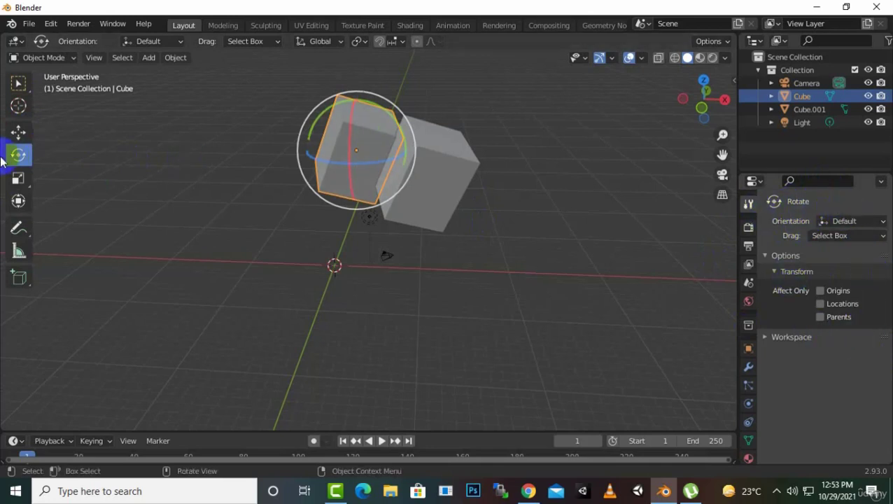
{"action": "left_click", "coordinate": [18, 182]}
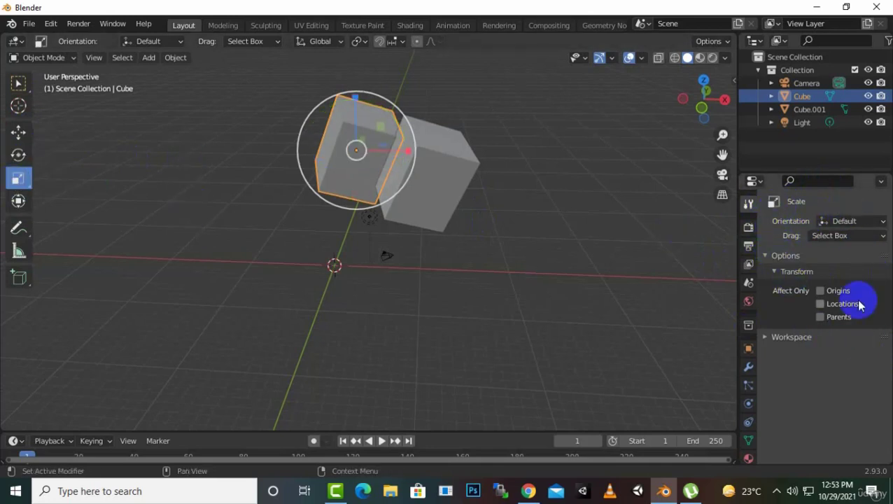
{"action": "left_click", "coordinate": [19, 202]}
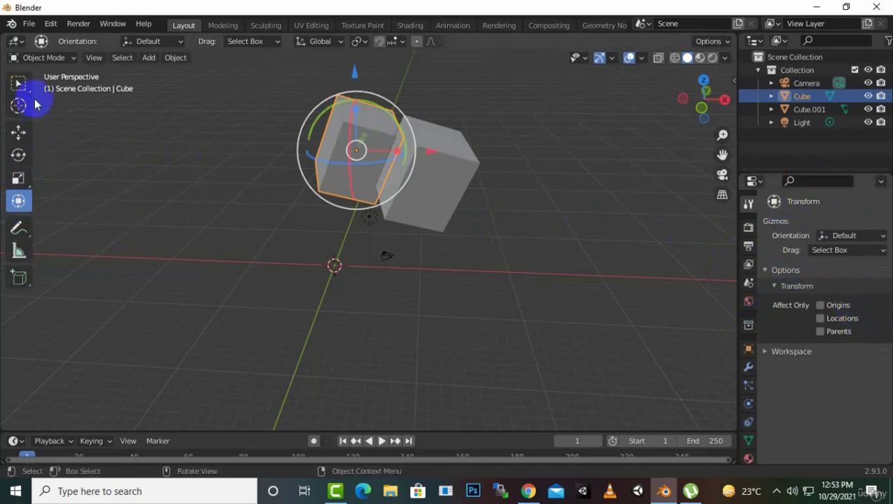
Step: Examine the Select Box tool's options for the cube in Edit Mode, and return to Object Mode
{"action": "left_click", "coordinate": [54, 58]}
{"action": "left_click", "coordinate": [50, 87]}
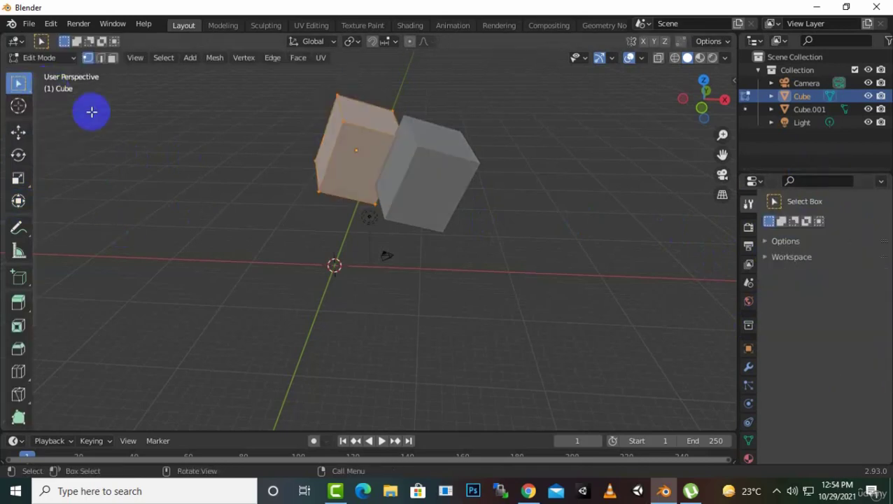
{"action": "left_click", "coordinate": [773, 242]}
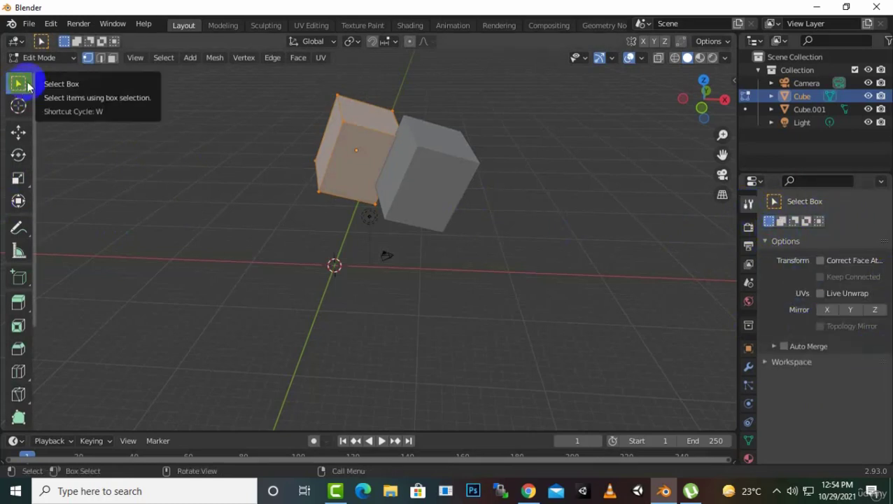
{"action": "left_click", "coordinate": [49, 70]}
{"action": "left_click", "coordinate": [42, 58]}
{"action": "left_click", "coordinate": [40, 72]}
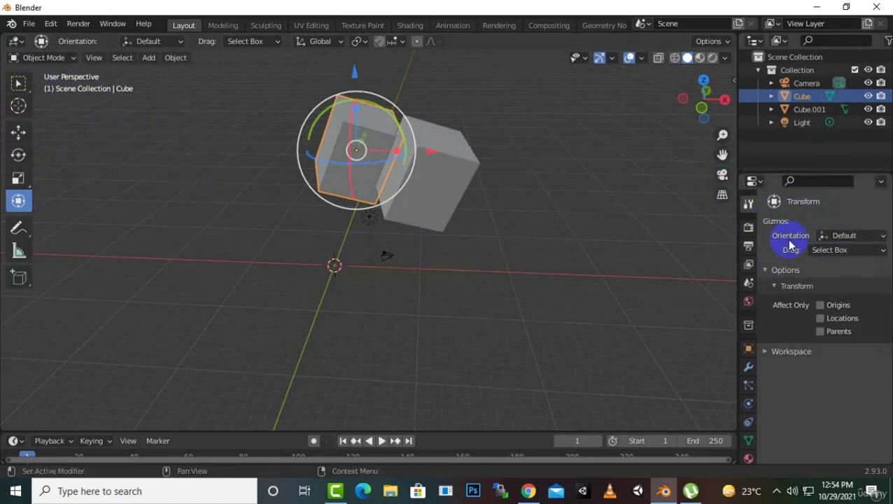
Step: Review the available render engines in the scene's render properties, keeping Eevee
{"action": "left_click", "coordinate": [749, 229]}
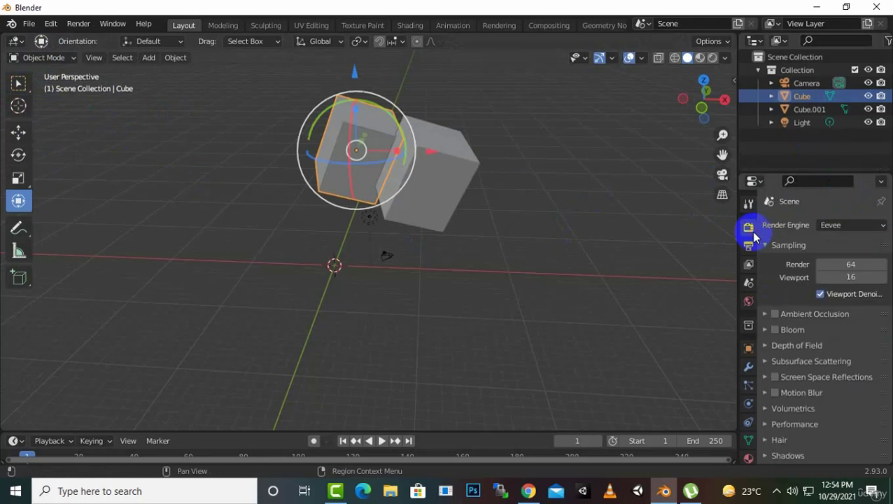
{"action": "left_click", "coordinate": [842, 226]}
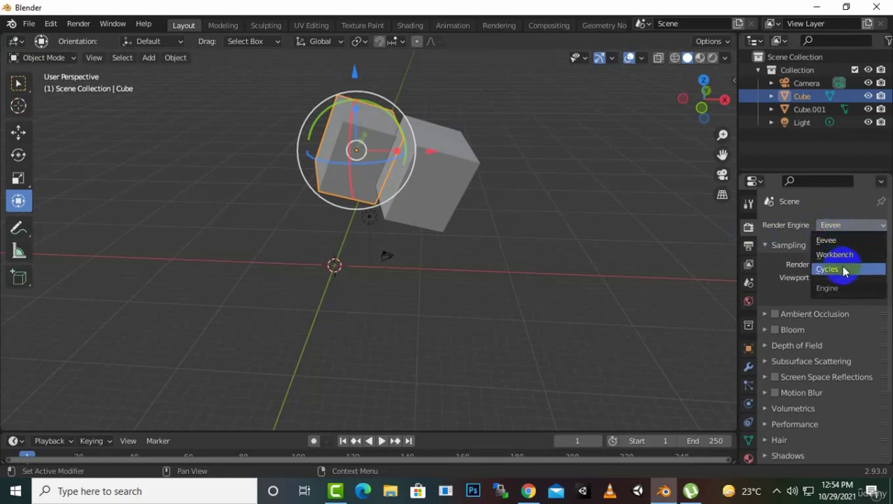
{"action": "left_click", "coordinate": [830, 213]}
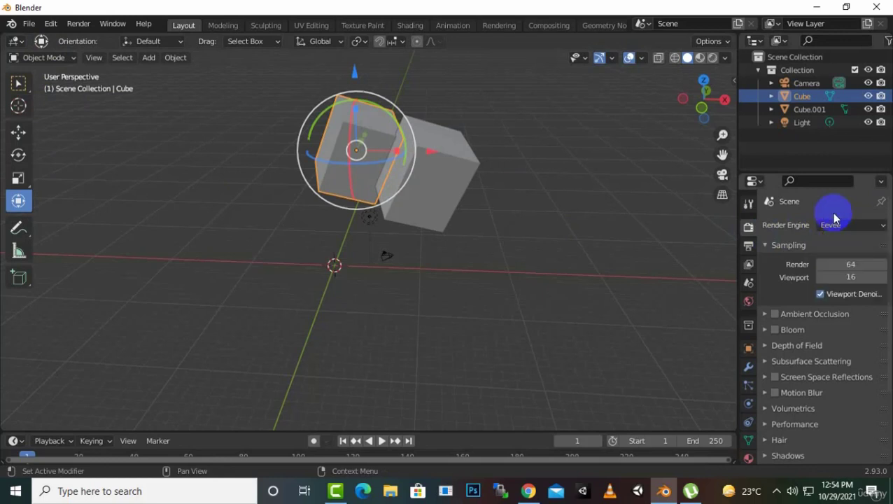
{"action": "left_click", "coordinate": [835, 227]}
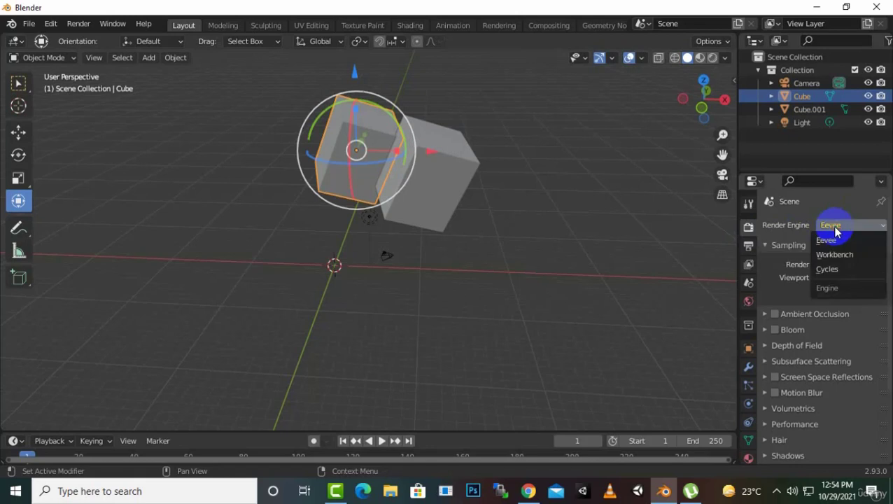
{"action": "left_click", "coordinate": [835, 227]}
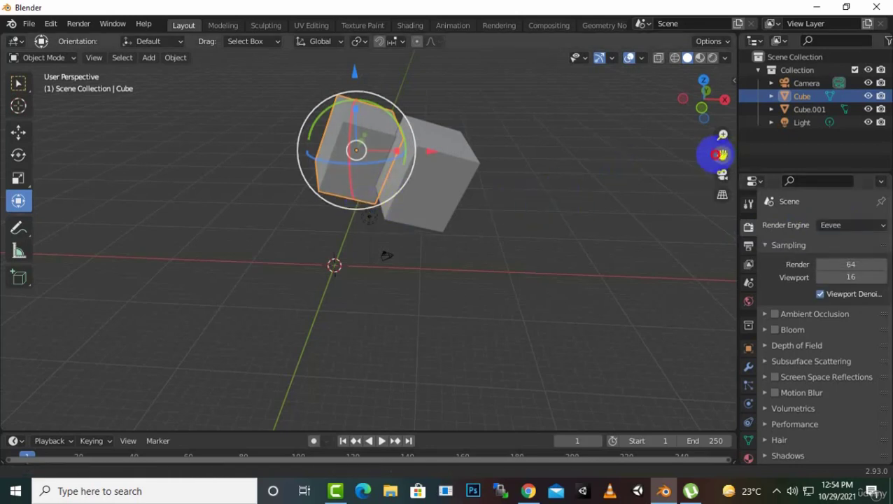
Step: Display the cubes in Rendered shading from other angles, and set the render engine to Cycles
{"action": "left_click_drag", "start_coordinate": [722, 154], "coordinate": [719, 203]}
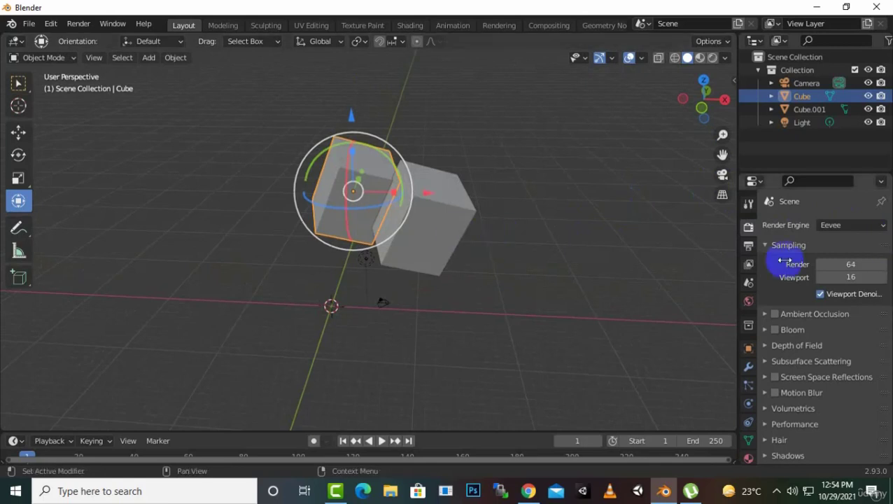
{"action": "left_click", "coordinate": [712, 58]}
{"action": "middle_click_drag", "start_coordinate": [416, 262], "coordinate": [433, 333]}
{"action": "middle_click_drag", "start_coordinate": [401, 214], "coordinate": [263, 73]}
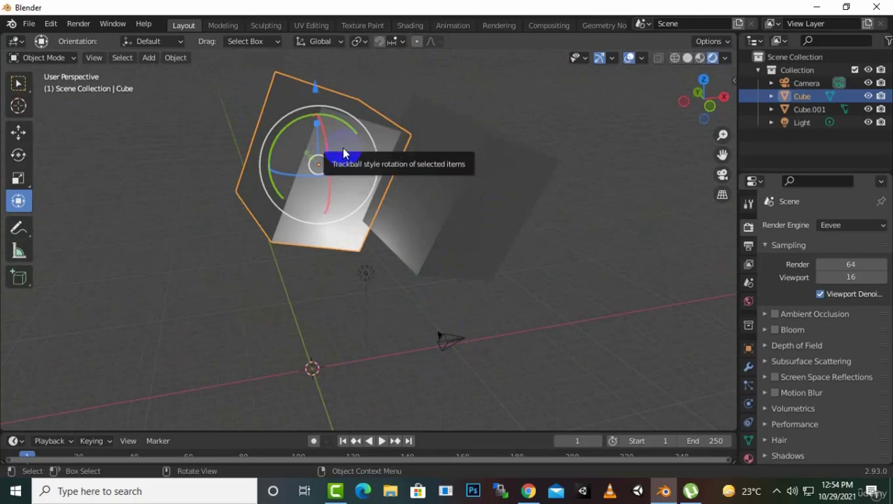
{"action": "middle_click_drag", "start_coordinate": [525, 283], "coordinate": [497, 278]}
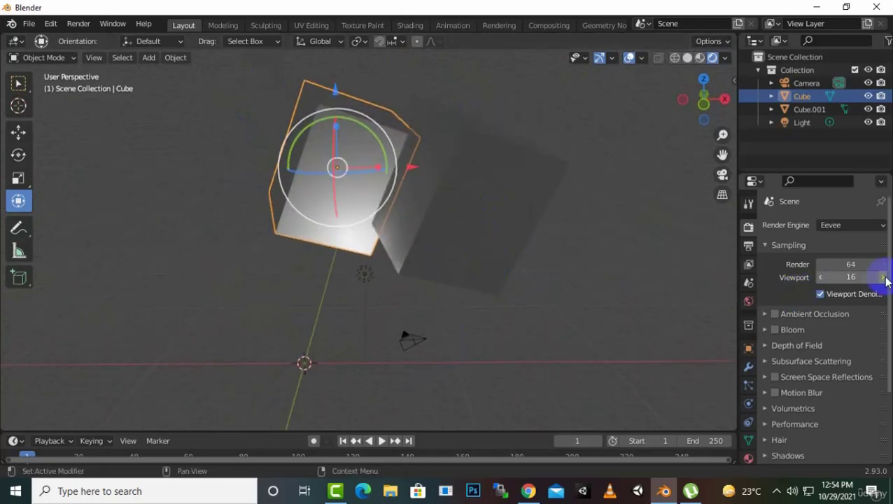
{"action": "left_click", "coordinate": [875, 225]}
{"action": "left_click", "coordinate": [844, 269]}
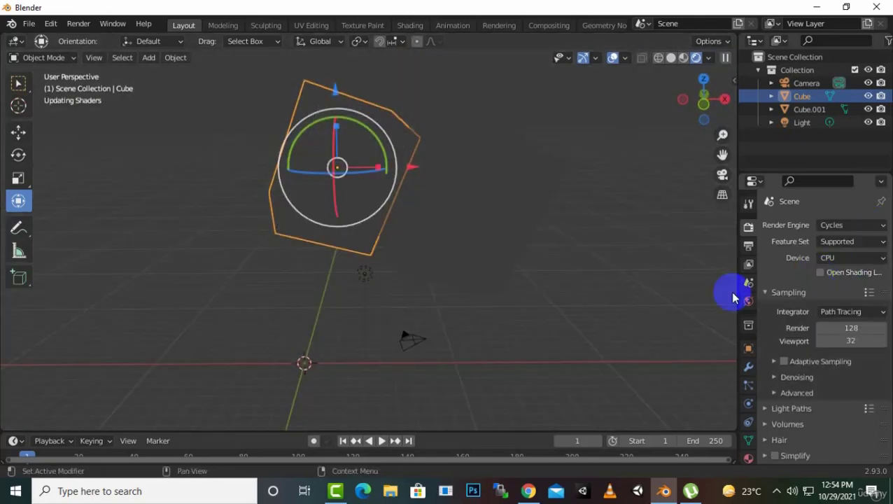
Step: Inspect the cubes' Cycles rendering in the viewport from several angles and distances
{"action": "middle_click_drag", "start_coordinate": [405, 259], "coordinate": [544, 322]}
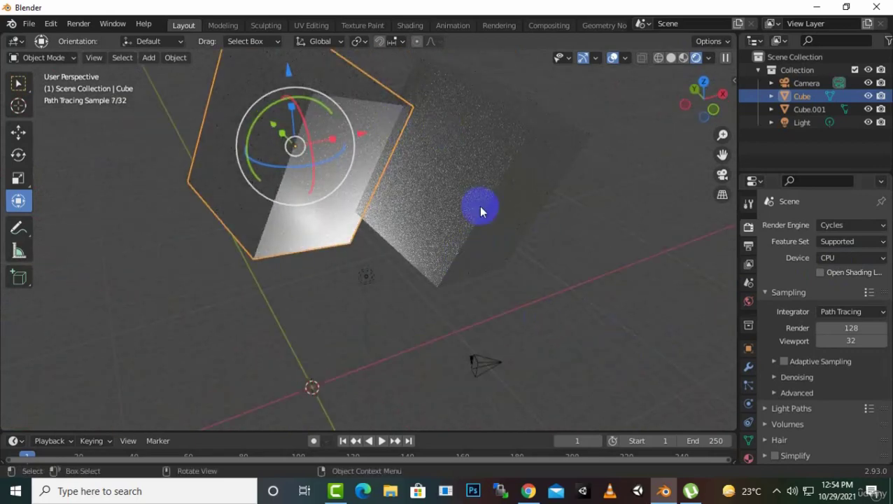
{"action": "scroll", "coordinate": [441, 221], "scroll_direction": "up", "scroll_amount": 3}
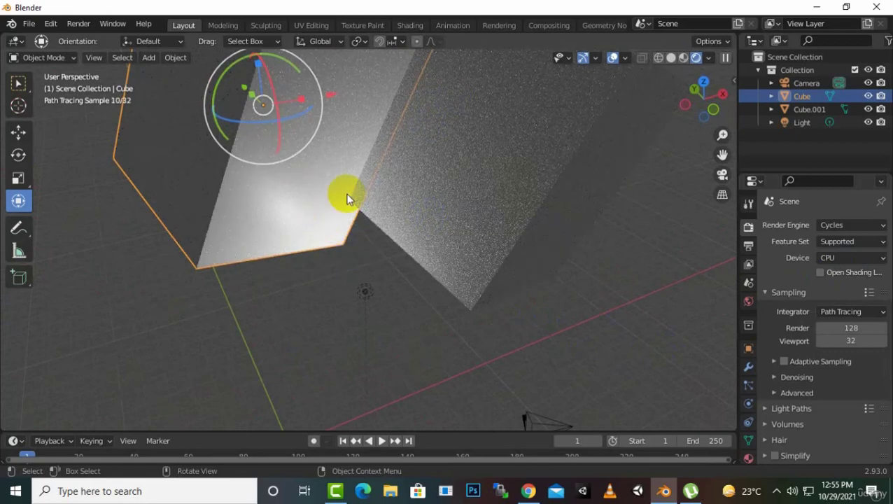
{"action": "scroll", "coordinate": [348, 197], "scroll_direction": "down", "scroll_amount": 1}
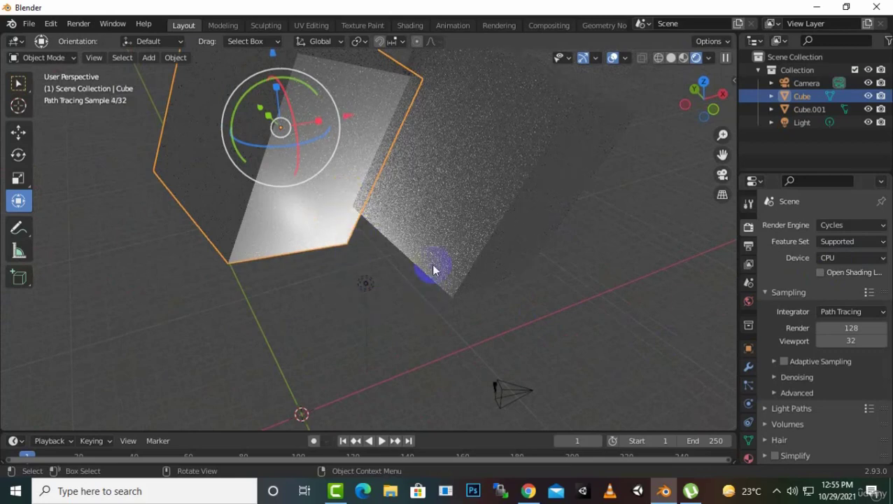
{"action": "middle_click_drag", "start_coordinate": [408, 316], "coordinate": [471, 258]}
{"action": "scroll", "coordinate": [470, 257], "scroll_direction": "up", "scroll_amount": 2}
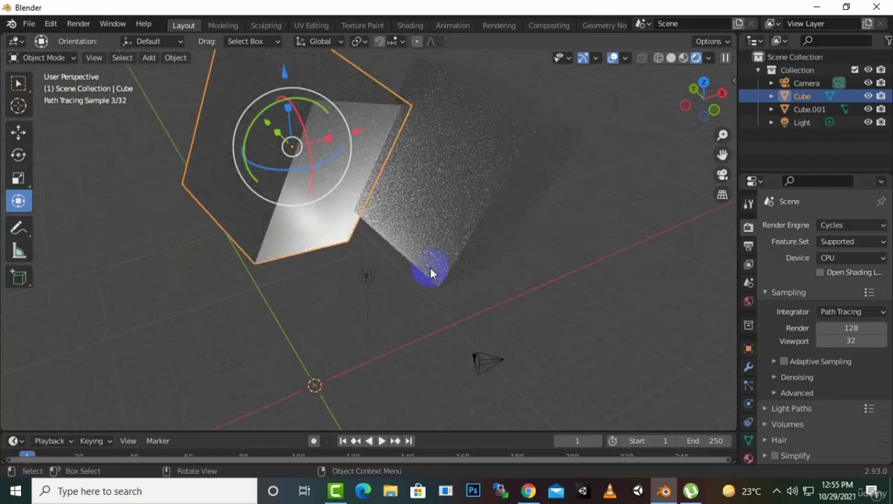
Step: Switch the render engine to Workbench and view both cubes from other angles
{"action": "left_click", "coordinate": [852, 231]}
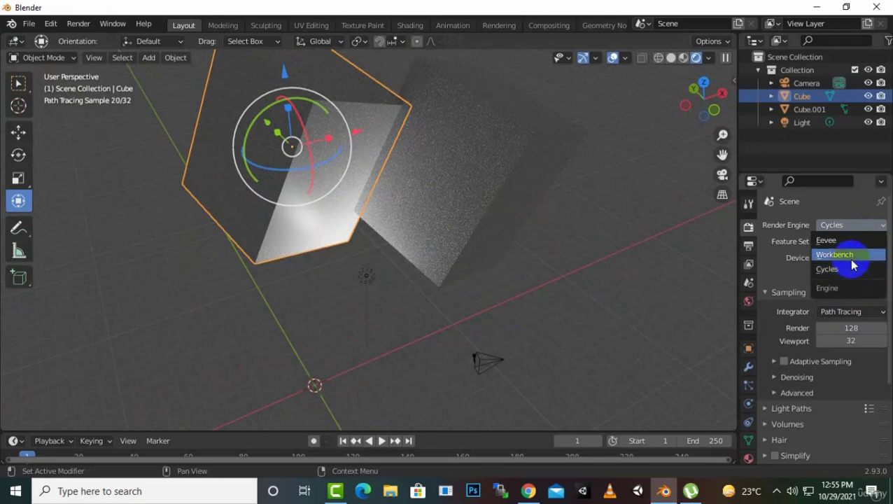
{"action": "left_click", "coordinate": [849, 256]}
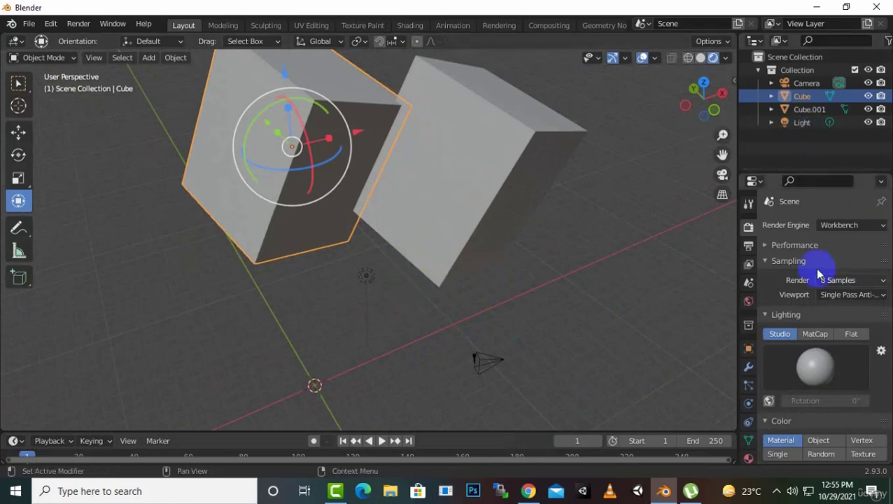
{"action": "middle_click_drag", "start_coordinate": [339, 215], "coordinate": [671, 146]}
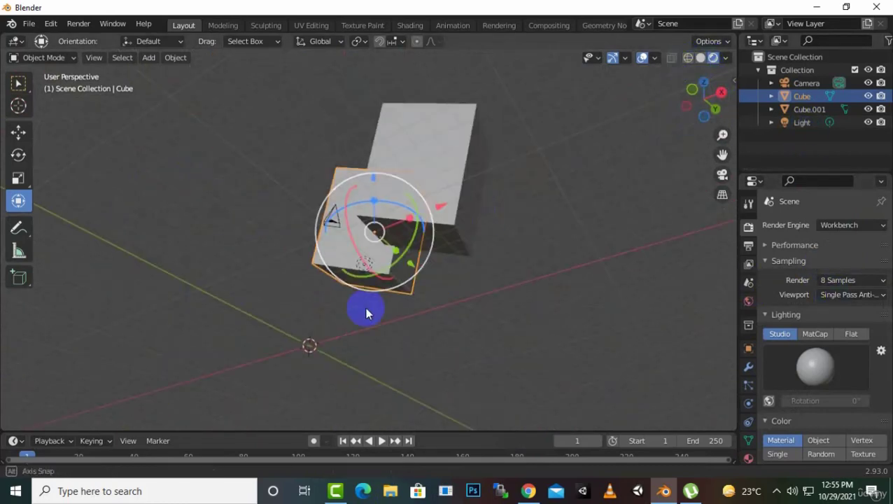
{"action": "middle_click_drag", "start_coordinate": [365, 309], "coordinate": [512, 378]}
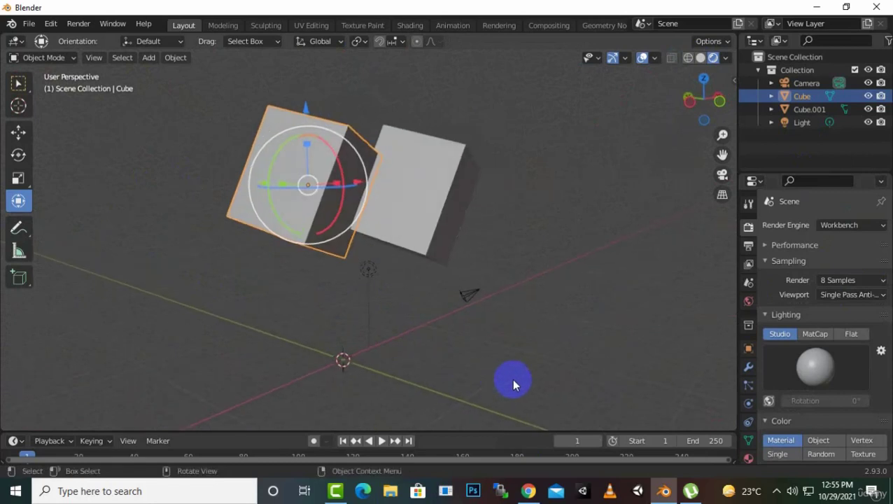
Step: Set the render engine to Eevee, view the cubes from above, and look through the Eevee render settings
{"action": "left_click", "coordinate": [870, 229]}
{"action": "left_click", "coordinate": [831, 241]}
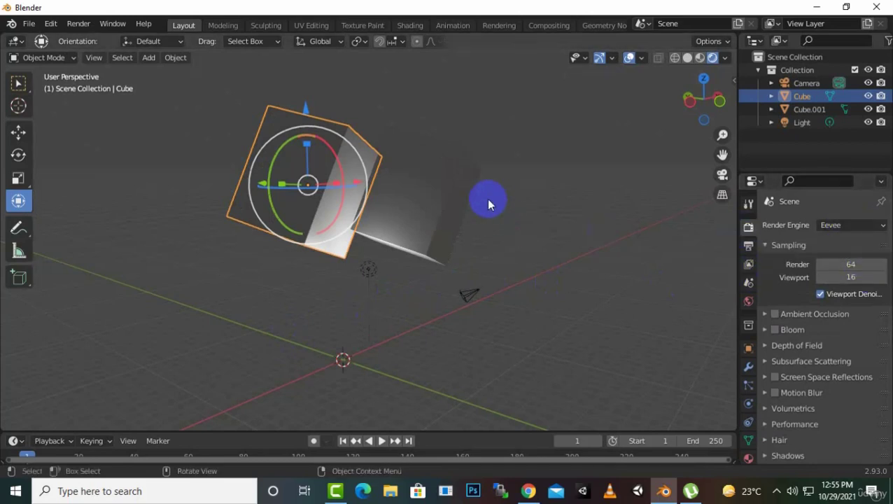
{"action": "middle_click_drag", "start_coordinate": [505, 190], "coordinate": [500, 259]}
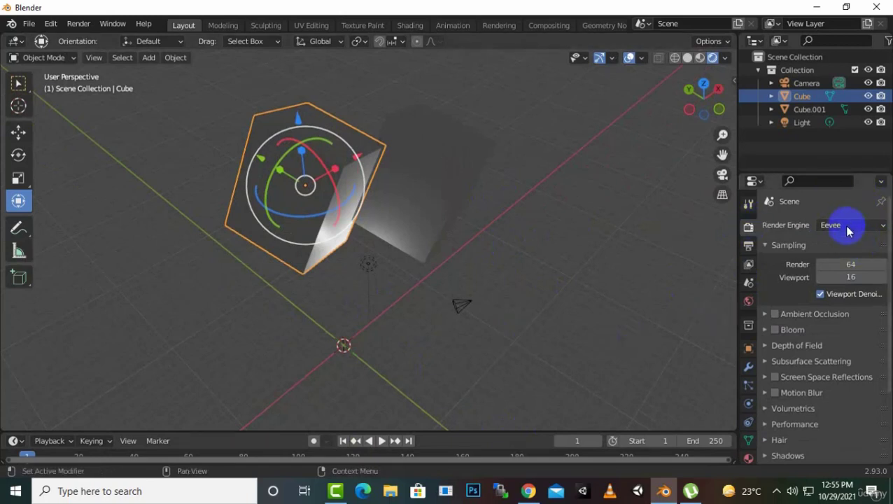
{"action": "scroll", "coordinate": [846, 245], "scroll_direction": "down", "scroll_amount": 3}
{"action": "scroll", "coordinate": [842, 256], "scroll_direction": "down", "scroll_amount": 1}
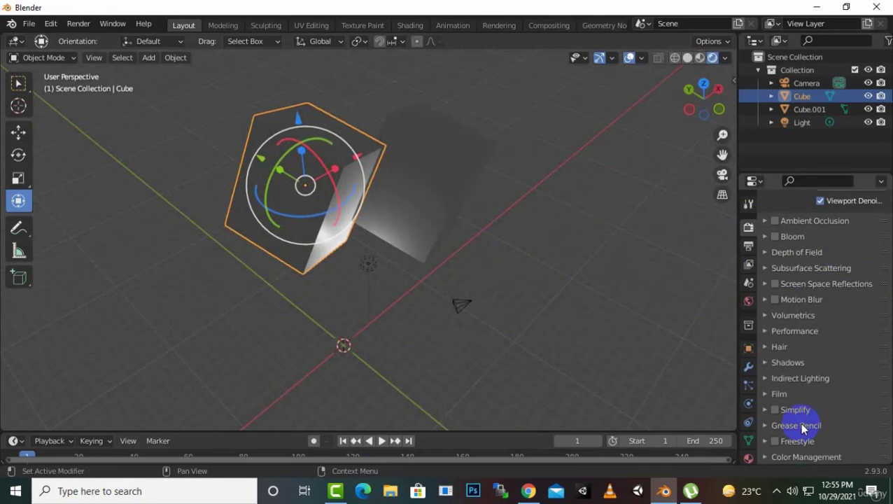
{"action": "scroll", "coordinate": [803, 346], "scroll_direction": "up", "scroll_amount": 4}
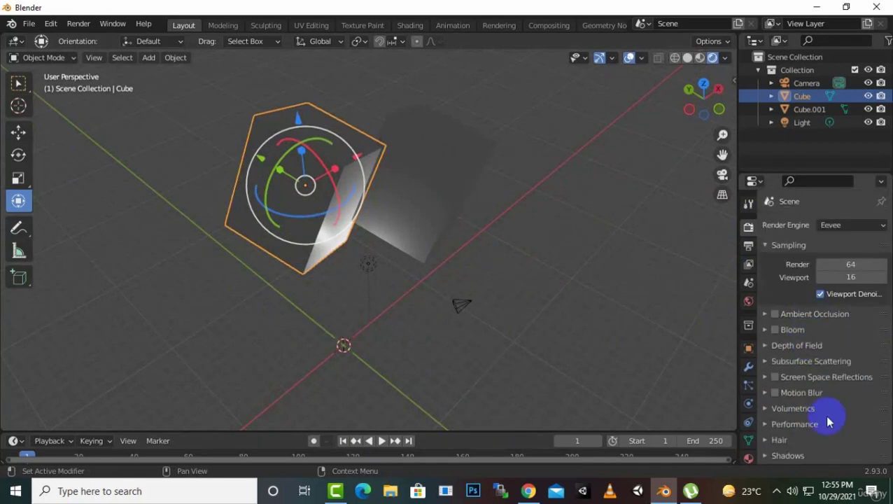
Step: Review the resolution, frame range and available frame rates in the output properties, keeping 24 fps
{"action": "left_click", "coordinate": [748, 246]}
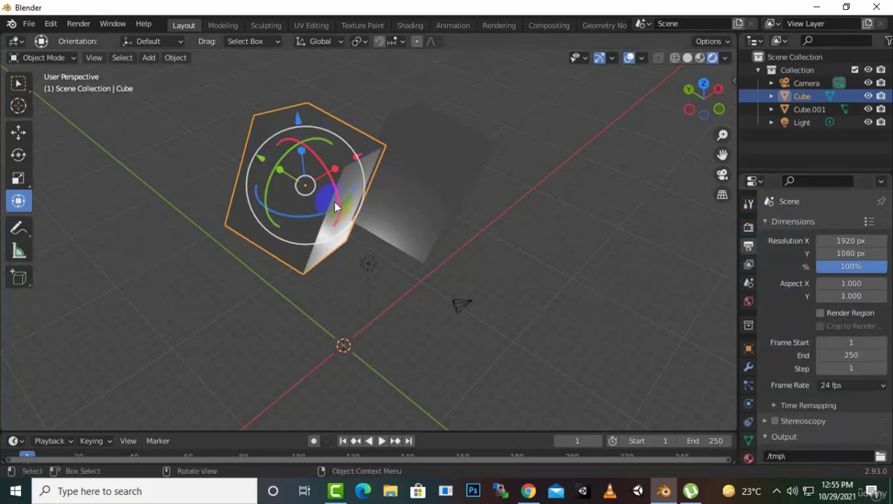
{"action": "scroll", "coordinate": [869, 225], "scroll_direction": "down", "scroll_amount": 1}
{"action": "scroll", "coordinate": [791, 228], "scroll_direction": "up", "scroll_amount": 1}
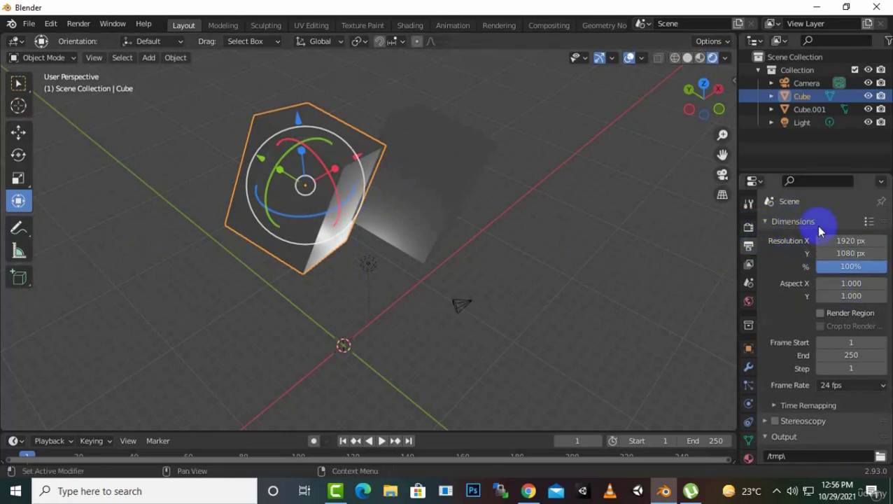
{"action": "left_click", "coordinate": [748, 227]}
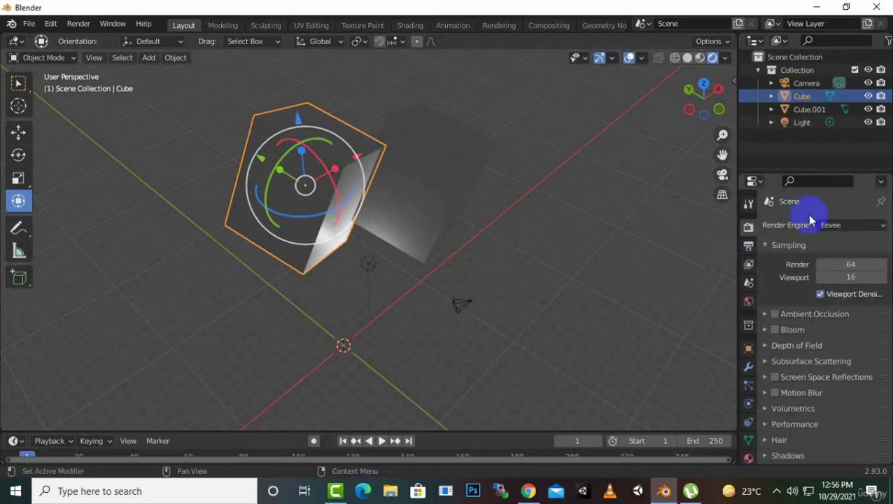
{"action": "left_click", "coordinate": [747, 244]}
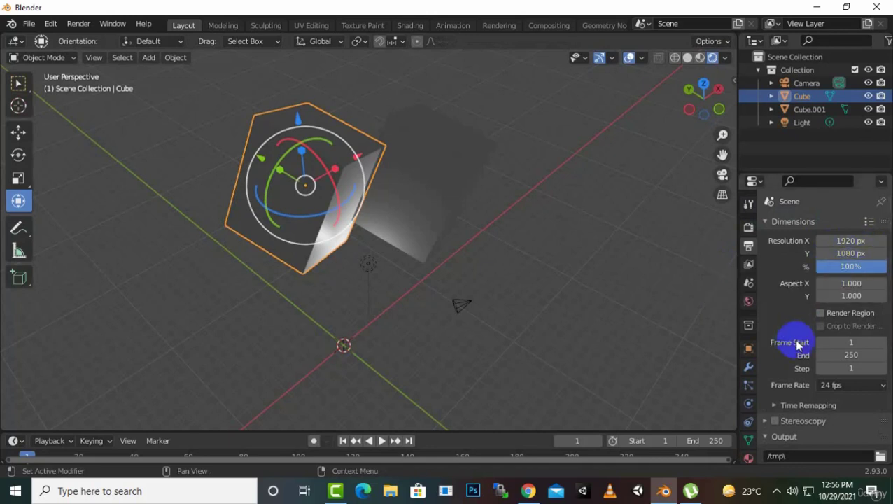
{"action": "scroll", "coordinate": [792, 270], "scroll_direction": "down", "scroll_amount": 2}
{"action": "scroll", "coordinate": [793, 270], "scroll_direction": "down", "scroll_amount": 1}
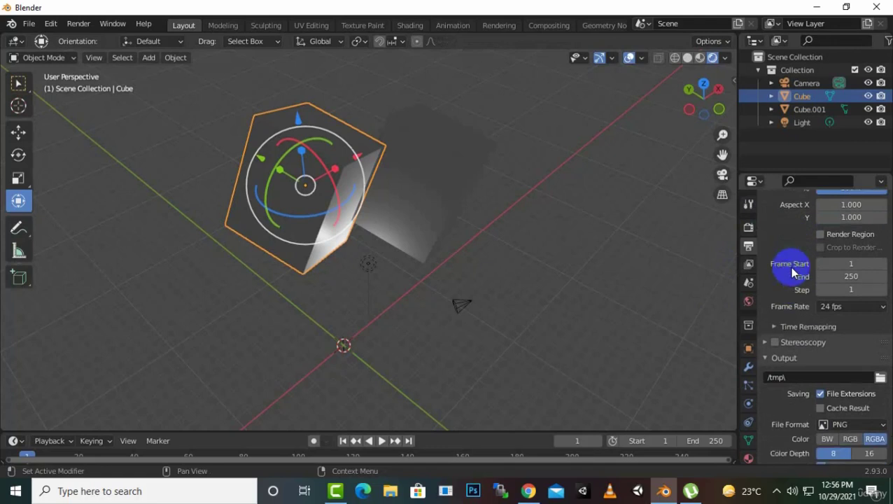
{"action": "left_click", "coordinate": [884, 308]}
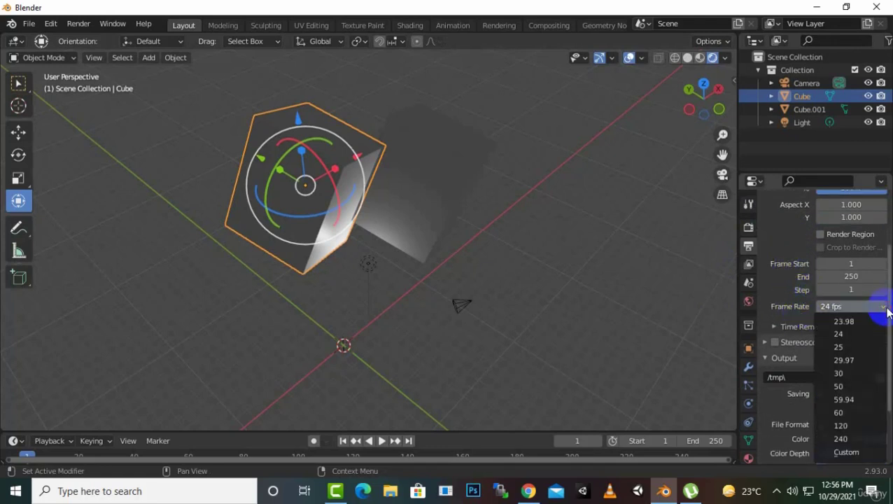
{"action": "left_click", "coordinate": [886, 308]}
Step: Examine the output file format, image sequence and Post Processing options in the output properties
{"action": "scroll", "coordinate": [805, 302], "scroll_direction": "down", "scroll_amount": 2}
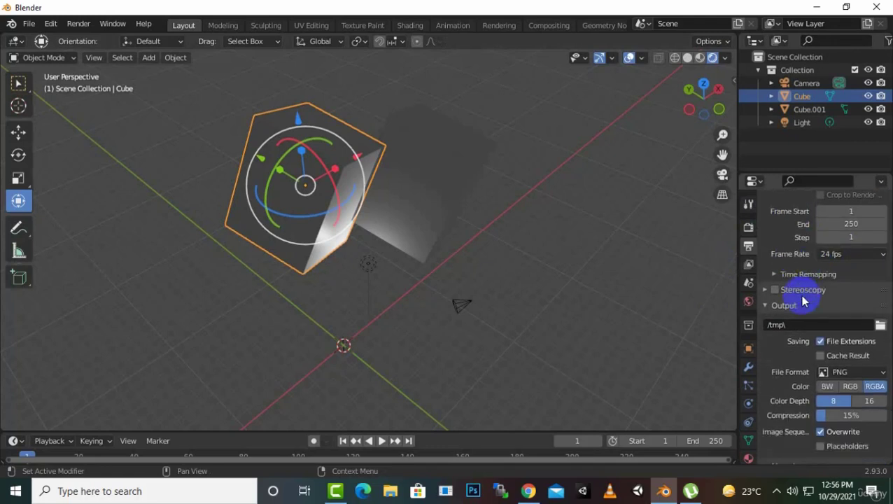
{"action": "scroll", "coordinate": [804, 301], "scroll_direction": "down", "scroll_amount": 1}
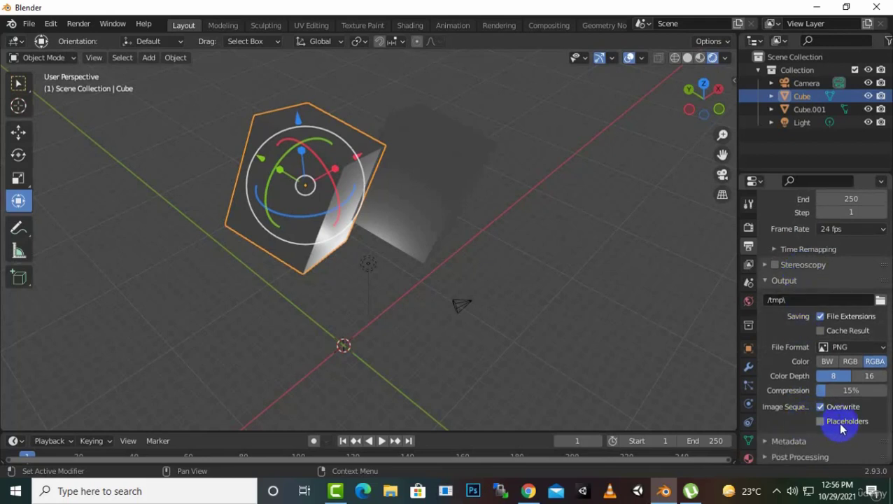
{"action": "left_click", "coordinate": [768, 458]}
{"action": "scroll", "coordinate": [807, 378], "scroll_direction": "down", "scroll_amount": 2}
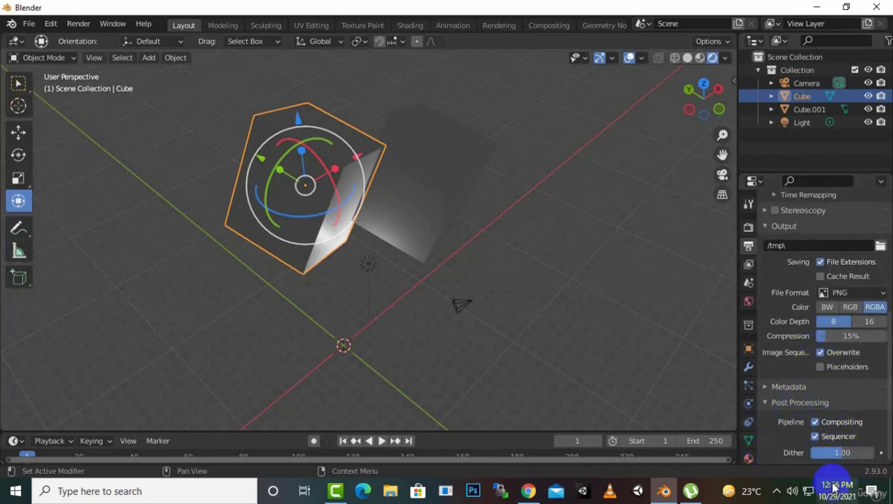
{"action": "scroll", "coordinate": [770, 411], "scroll_direction": "up", "scroll_amount": 2}
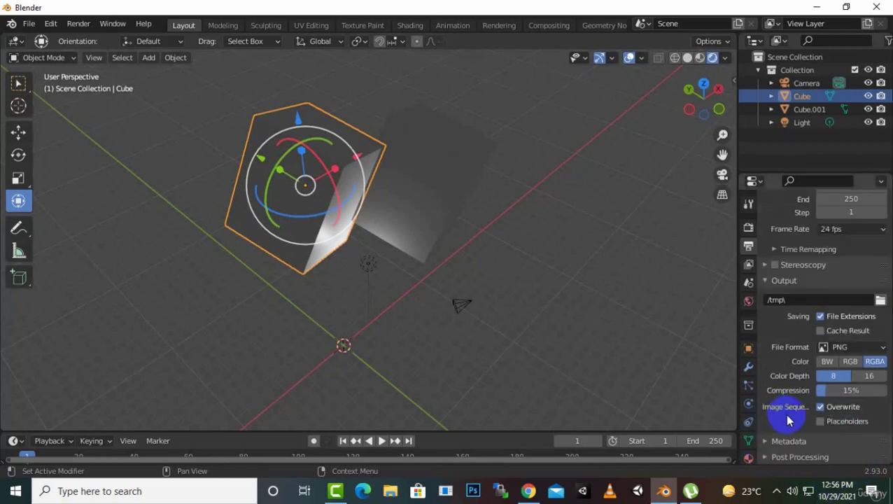
{"action": "scroll", "coordinate": [787, 419], "scroll_direction": "up", "scroll_amount": 5}
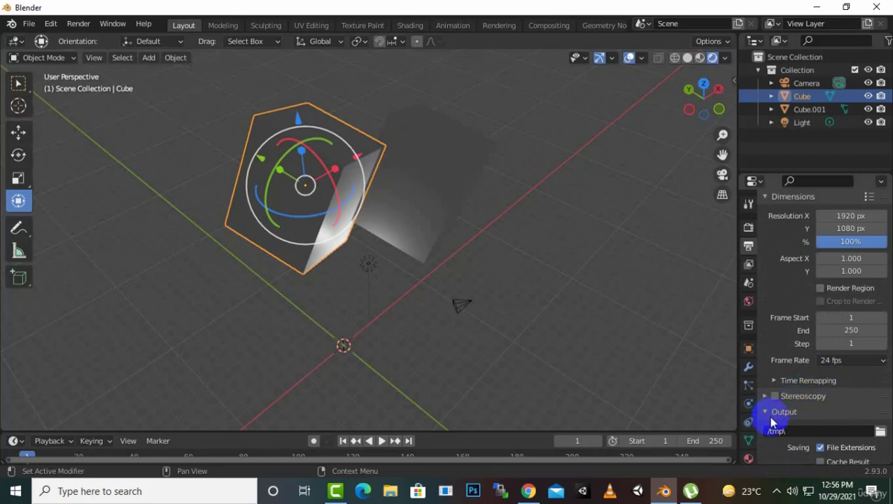
Step: Open the folder browser for the render output path and close it without choosing a folder
{"action": "scroll", "coordinate": [810, 394], "scroll_direction": "down", "scroll_amount": 2}
{"action": "left_click", "coordinate": [880, 379]}
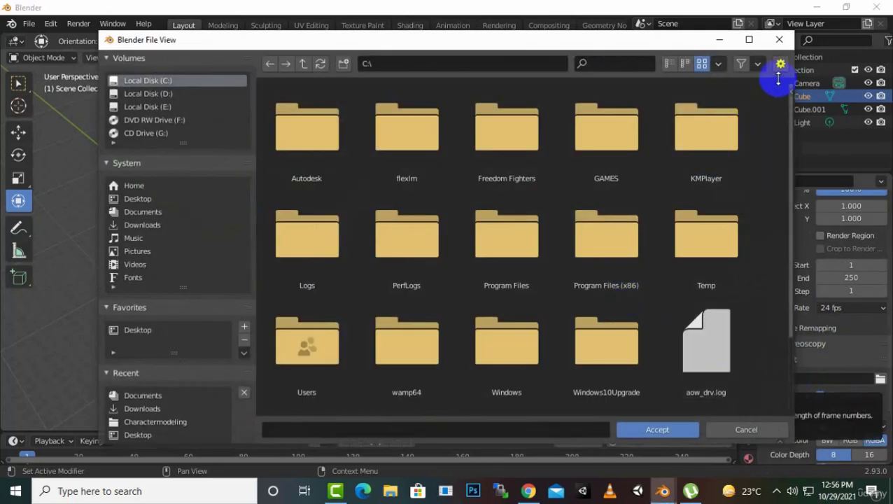
{"action": "left_click", "coordinate": [779, 44]}
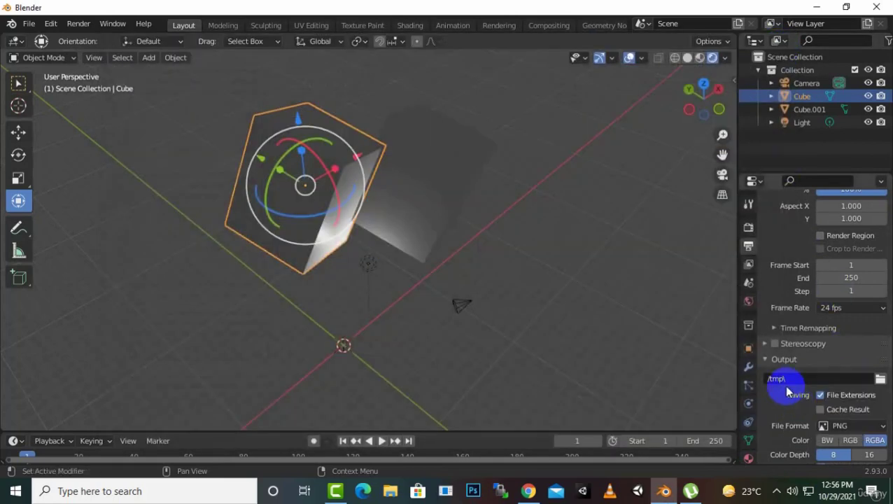
Step: Look through the render dimension presets without applying one
{"action": "scroll", "coordinate": [820, 308], "scroll_direction": "up", "scroll_amount": 3}
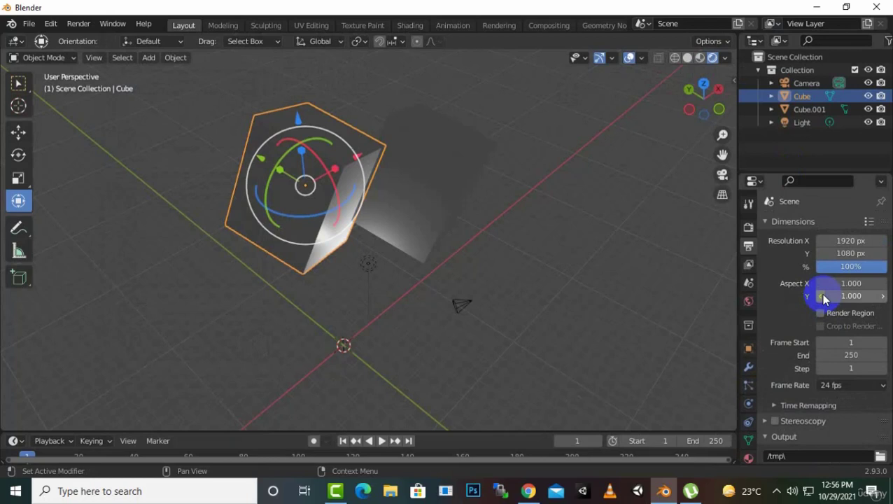
{"action": "left_click", "coordinate": [869, 222]}
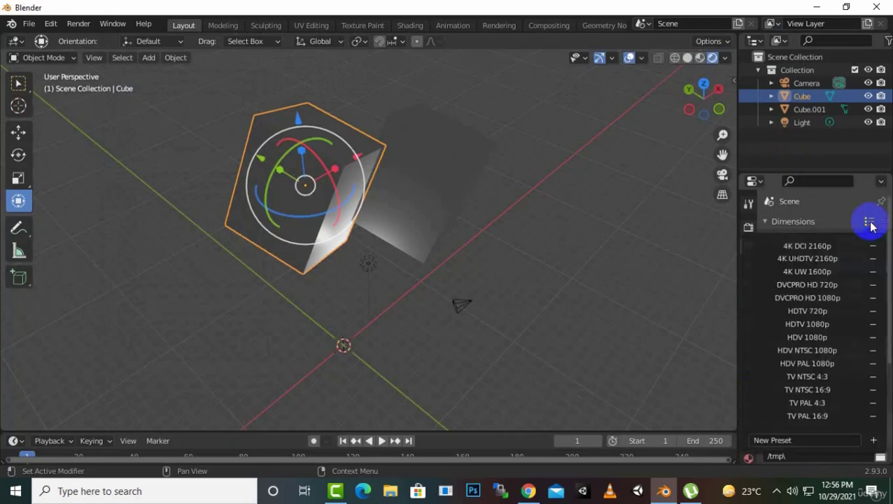
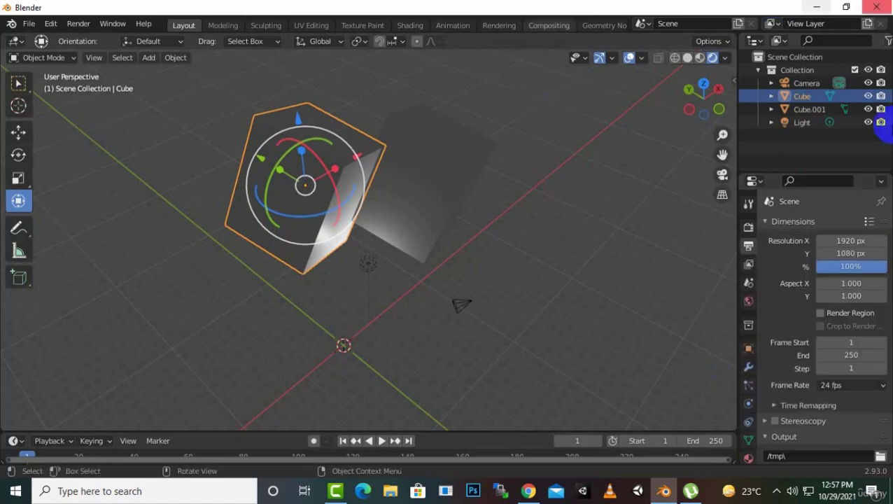
{"action": "left_click", "coordinate": [871, 225]}
{"action": "left_click", "coordinate": [871, 225]}
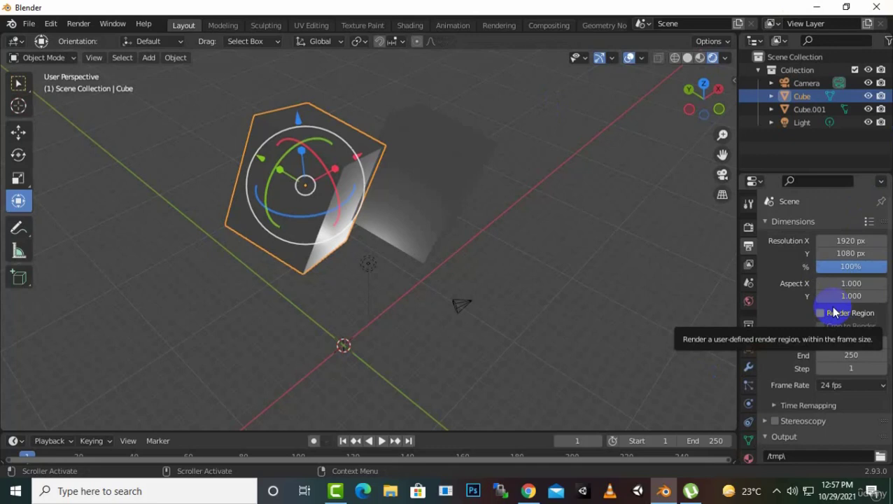
Step: Review the view layer's render passes, from Data and Light to Effects, Cryptomatte and Shader AOV
{"action": "left_click", "coordinate": [748, 266]}
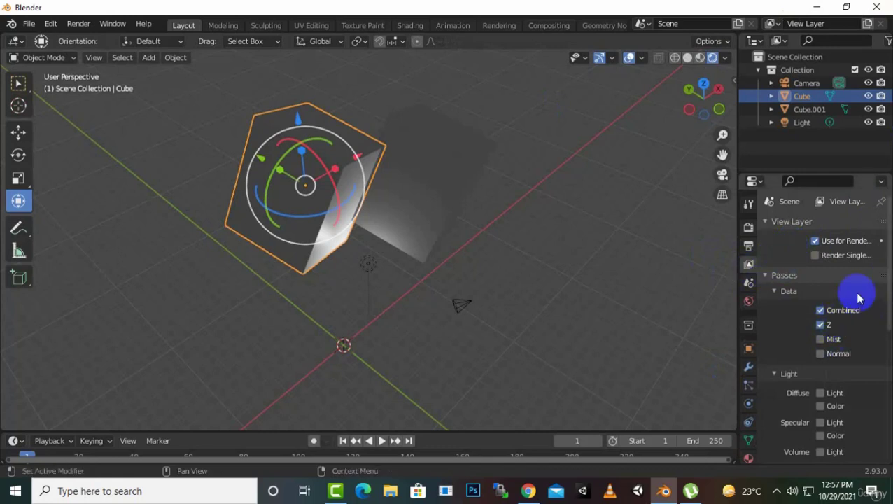
{"action": "scroll", "coordinate": [859, 296], "scroll_direction": "down", "scroll_amount": 4}
{"action": "scroll", "coordinate": [861, 296], "scroll_direction": "down", "scroll_amount": 5}
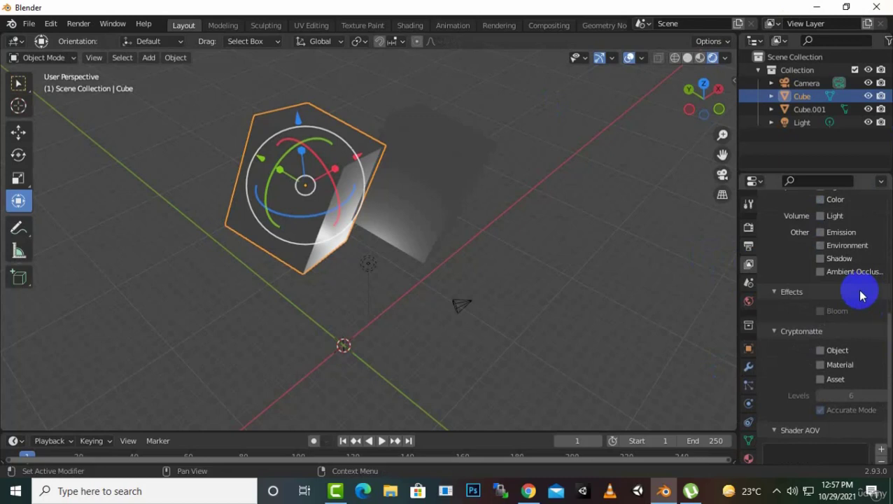
{"action": "scroll", "coordinate": [860, 296], "scroll_direction": "up", "scroll_amount": 9}
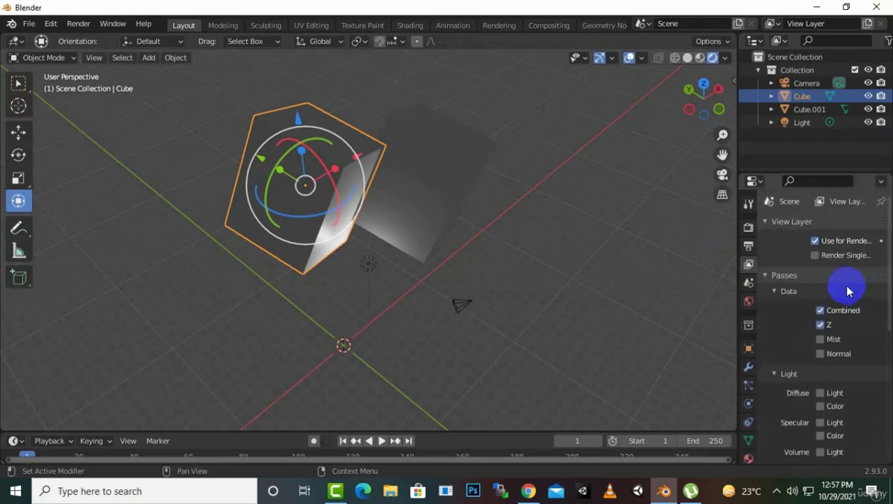
Step: Examine the scene properties and the world's surface settings
{"action": "left_click", "coordinate": [748, 287]}
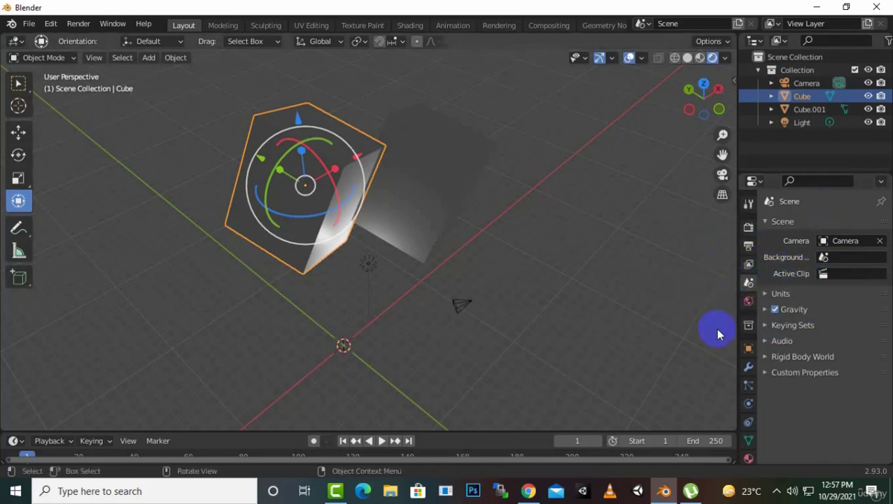
{"action": "left_click", "coordinate": [747, 301]}
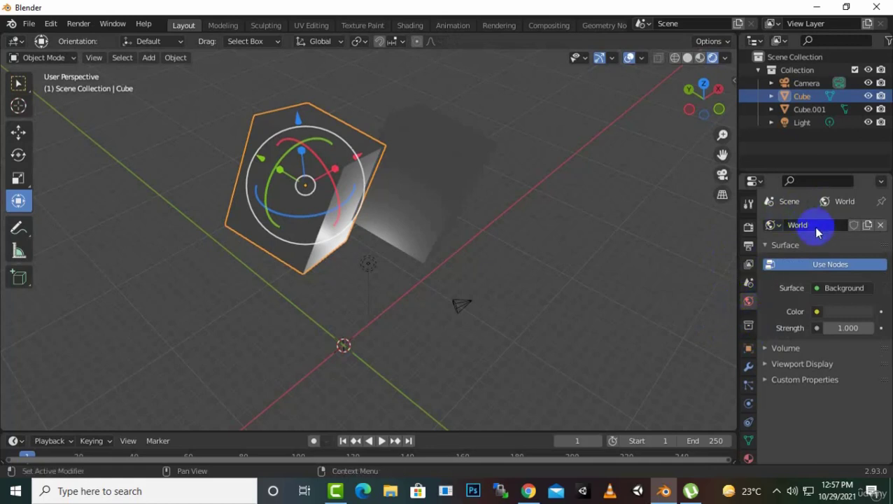
{"action": "middle_click_drag", "start_coordinate": [482, 287], "coordinate": [660, 233]}
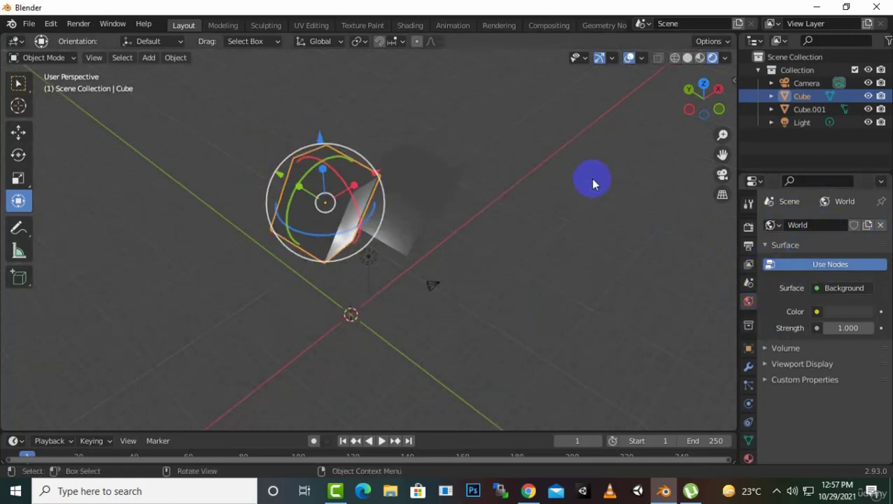
Step: Switch the world background colour picker to hex values and change the colour to dark green, about 054000
{"action": "middle_click_drag", "start_coordinate": [592, 184], "coordinate": [594, 111]}
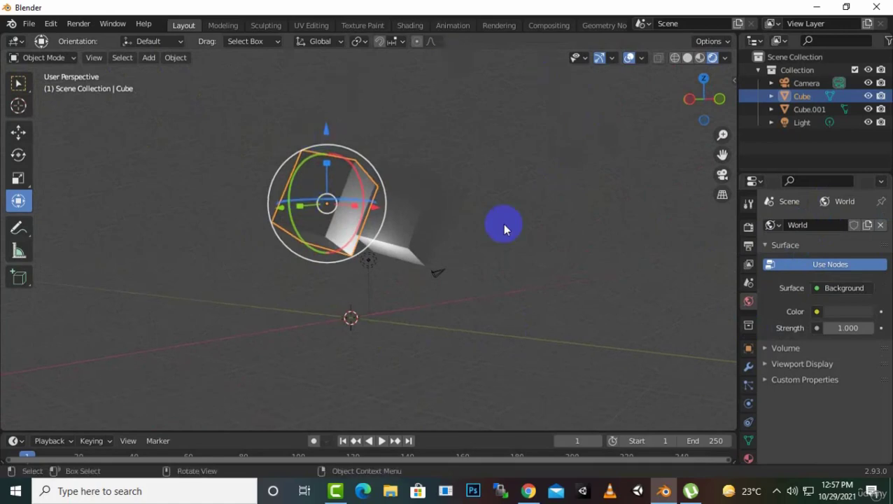
{"action": "middle_click_drag", "start_coordinate": [504, 227], "coordinate": [466, 139]}
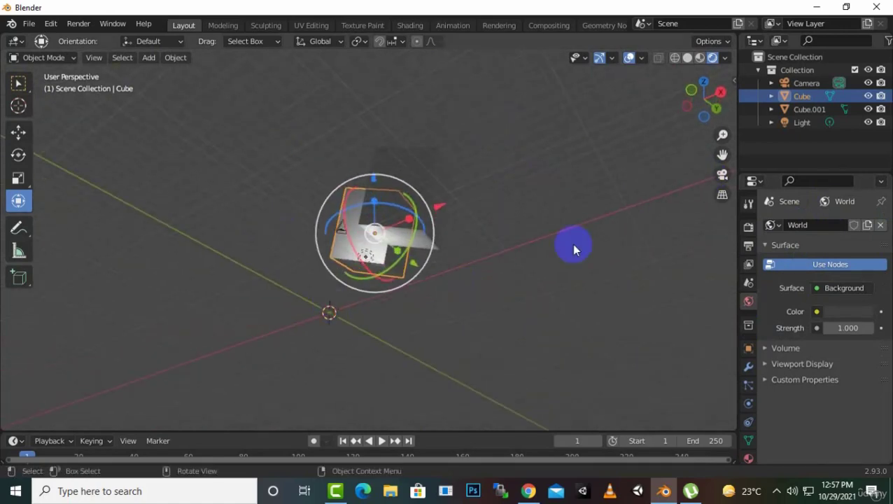
{"action": "middle_click_drag", "start_coordinate": [572, 248], "coordinate": [502, 296]}
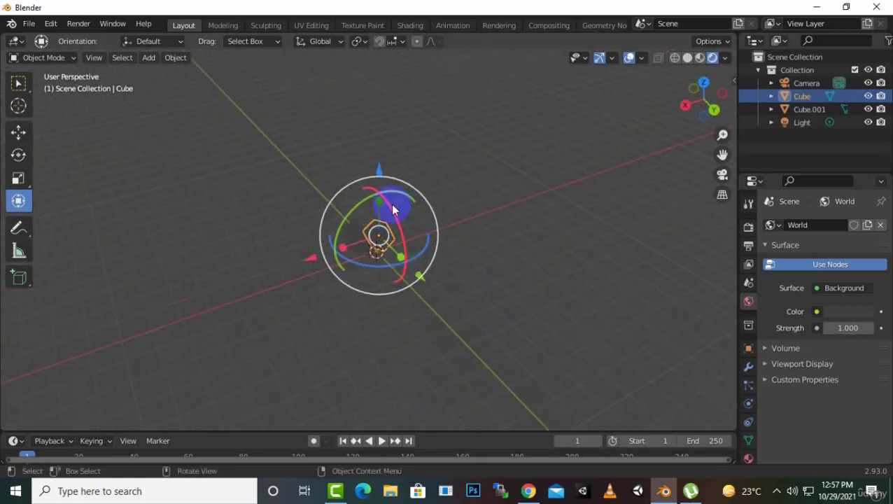
{"action": "left_click", "coordinate": [858, 316]}
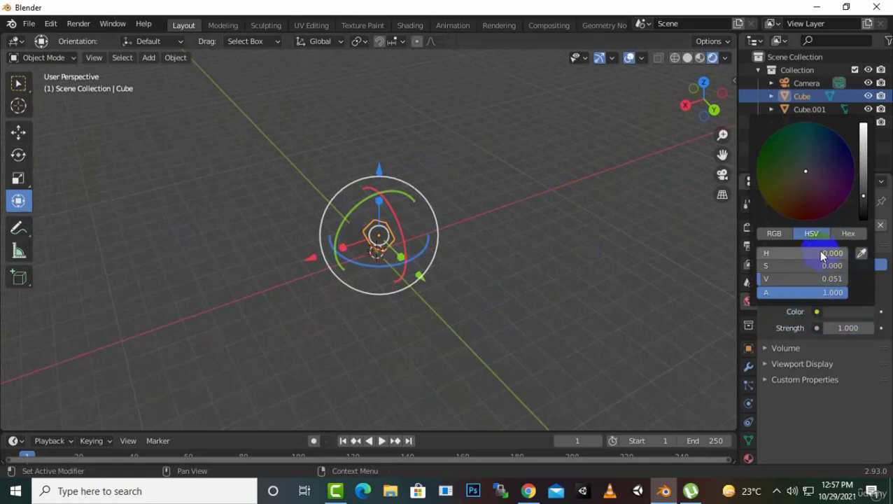
{"action": "left_click", "coordinate": [850, 233]}
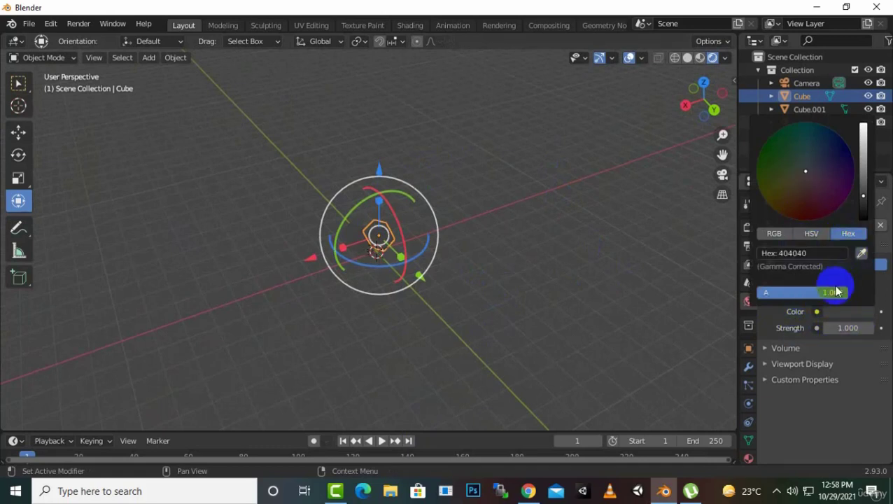
{"action": "left_click", "coordinate": [817, 253]}
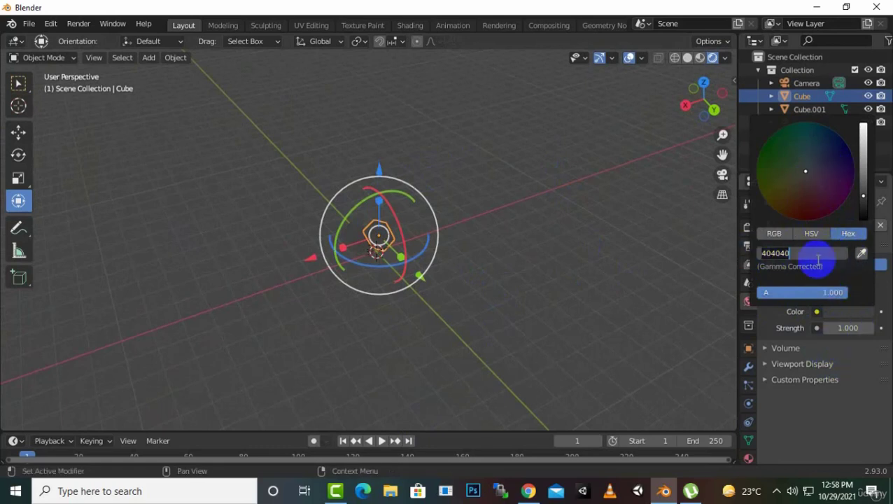
{"action": "left_click_drag", "start_coordinate": [814, 173], "coordinate": [714, 130]}
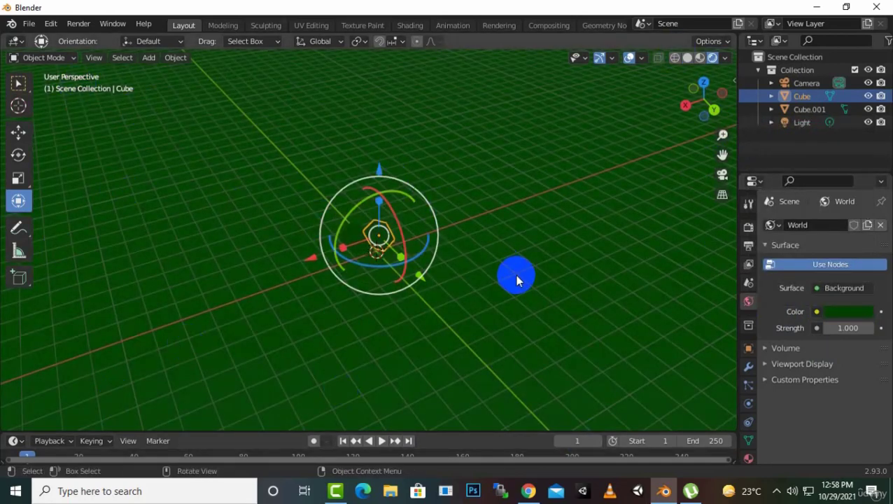
Step: Set the world background colour to hex 404040
{"action": "left_click", "coordinate": [857, 313]}
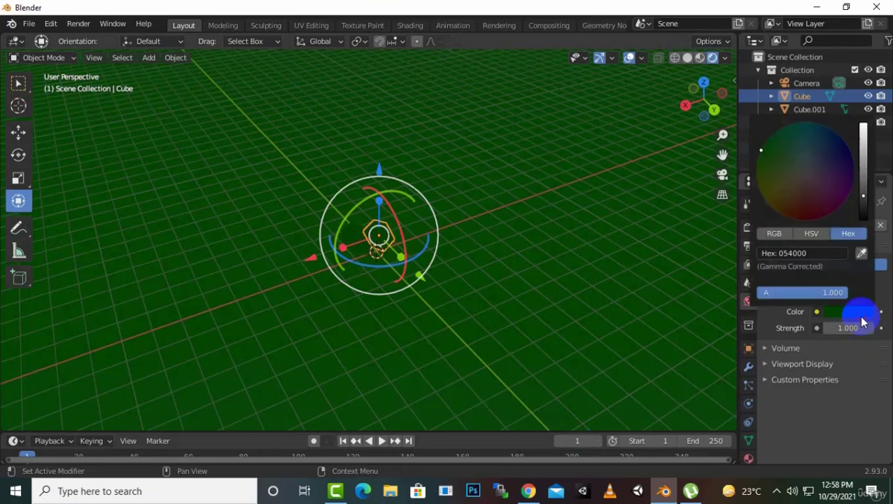
{"action": "left_click", "coordinate": [824, 254]}
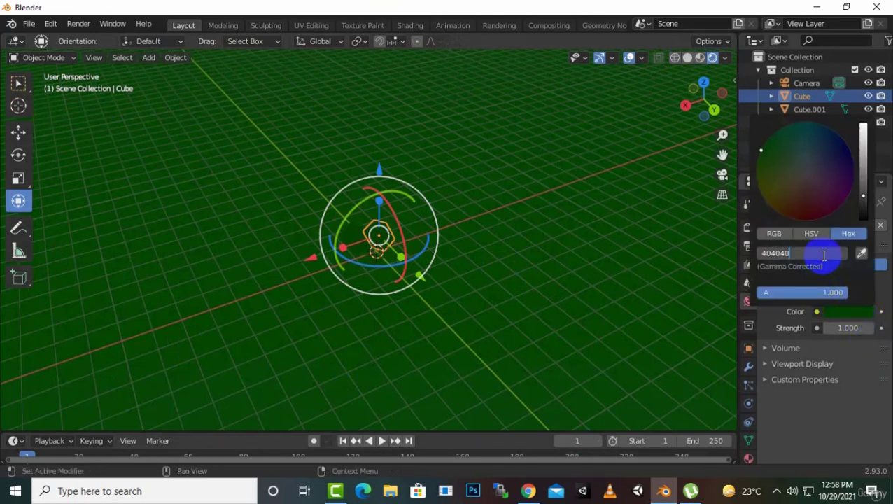
{"action": "type", "text": "404040"}
{"action": "key", "text": "Return"}
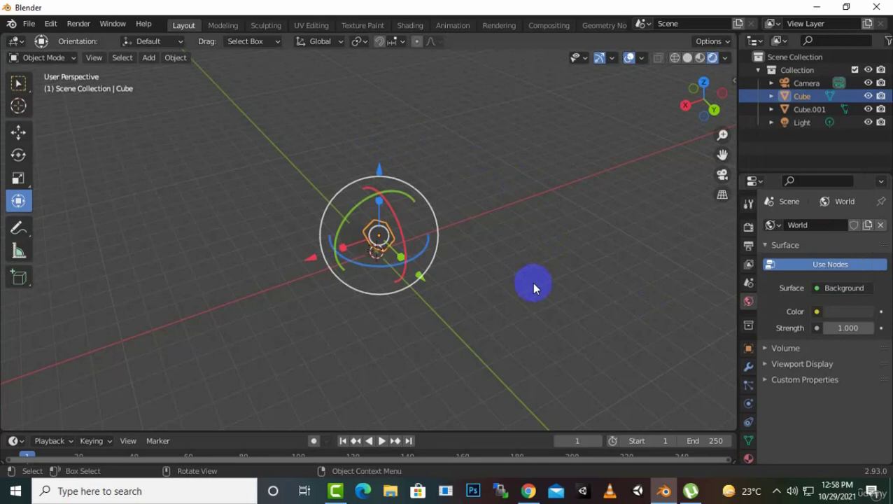
Step: Examine the collection's instancing and line art settings, and the cube's object properties from Transform to Custom Properties
{"action": "scroll", "coordinate": [568, 299], "scroll_direction": "up", "scroll_amount": 4}
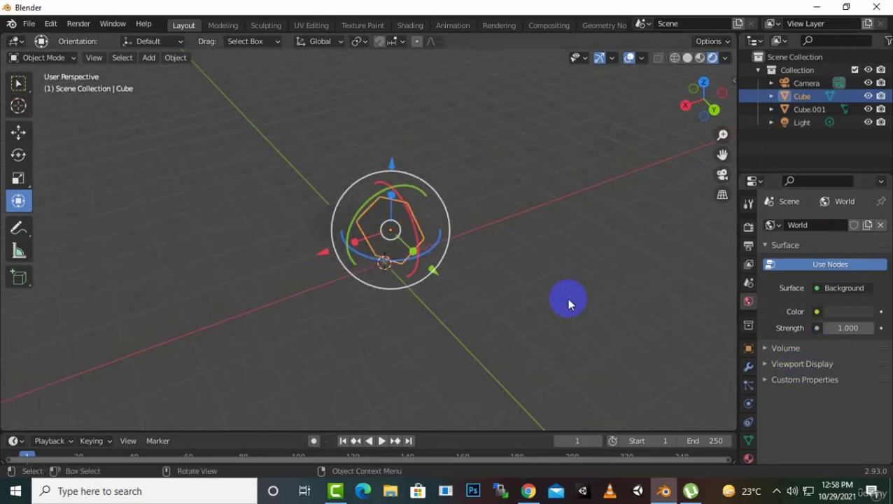
{"action": "scroll", "coordinate": [566, 299], "scroll_direction": "up", "scroll_amount": 1}
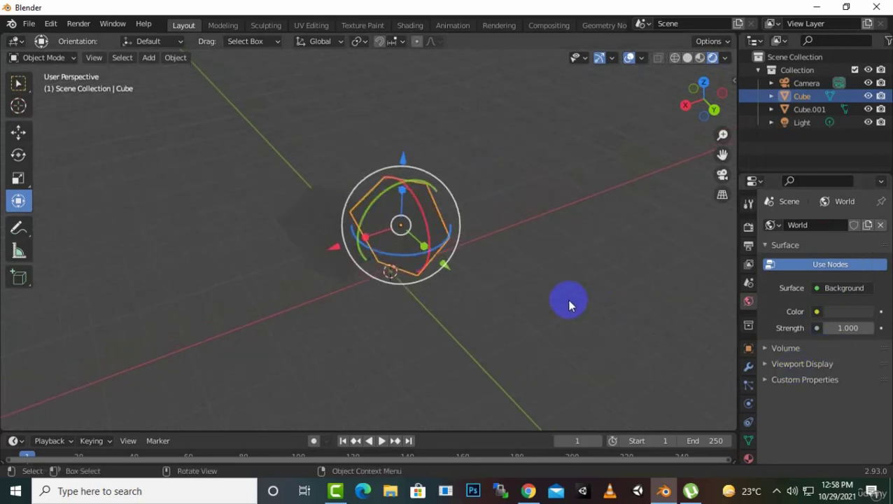
{"action": "left_click", "coordinate": [749, 326]}
{"action": "mouse_move", "coordinate": [524, 323]}
{"action": "middle_mouse_down"}
{"action": "mouse_move", "coordinate": [504, 320]}
{"action": "mouse_move", "coordinate": [569, 310]}
{"action": "mouse_move", "coordinate": [526, 309]}
{"action": "middle_mouse_up"}
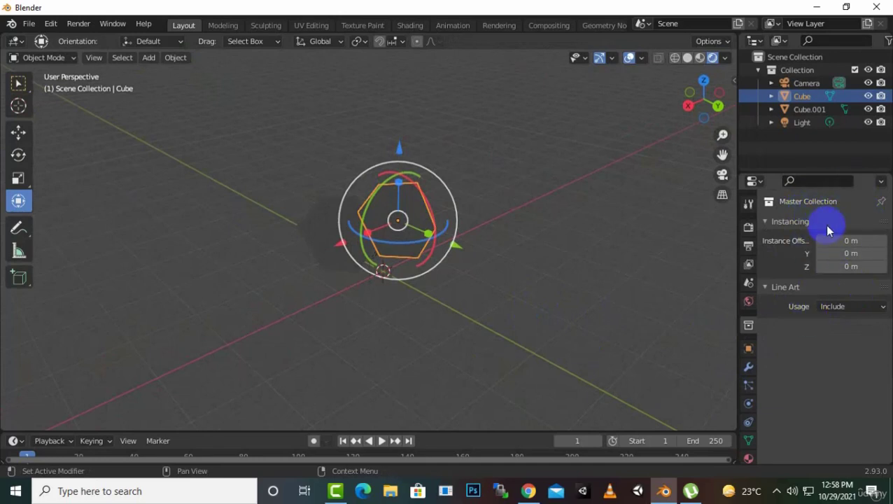
{"action": "left_click", "coordinate": [748, 348]}
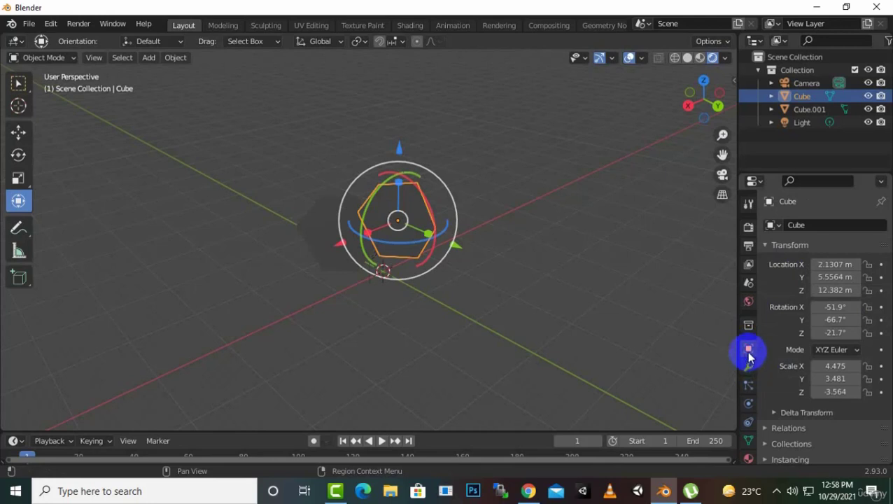
{"action": "scroll", "coordinate": [305, 255], "scroll_direction": "up", "scroll_amount": 4}
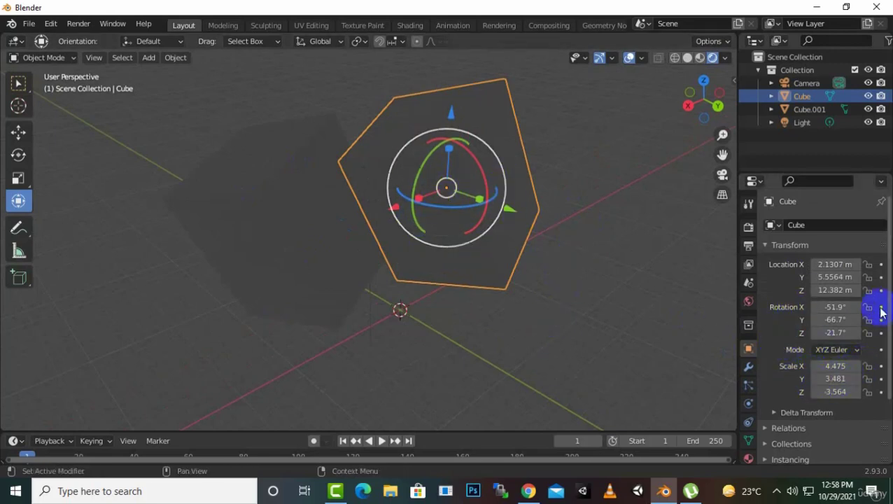
{"action": "scroll", "coordinate": [861, 393], "scroll_direction": "down", "scroll_amount": 3}
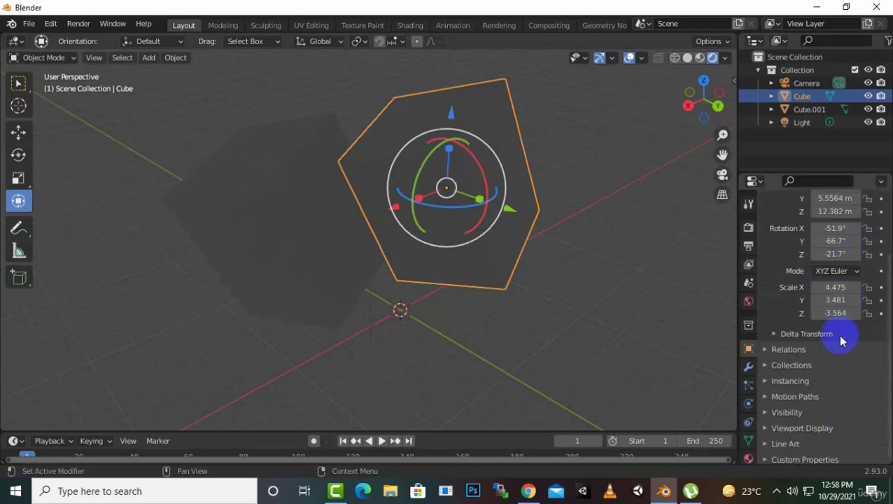
Step: Look through the modifiers available for the cube without adding one
{"action": "left_click", "coordinate": [748, 367]}
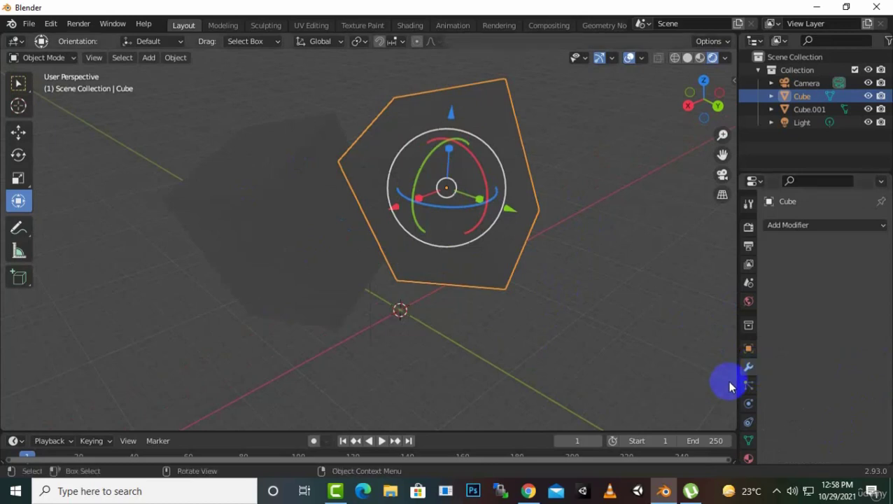
{"action": "left_click", "coordinate": [823, 226]}
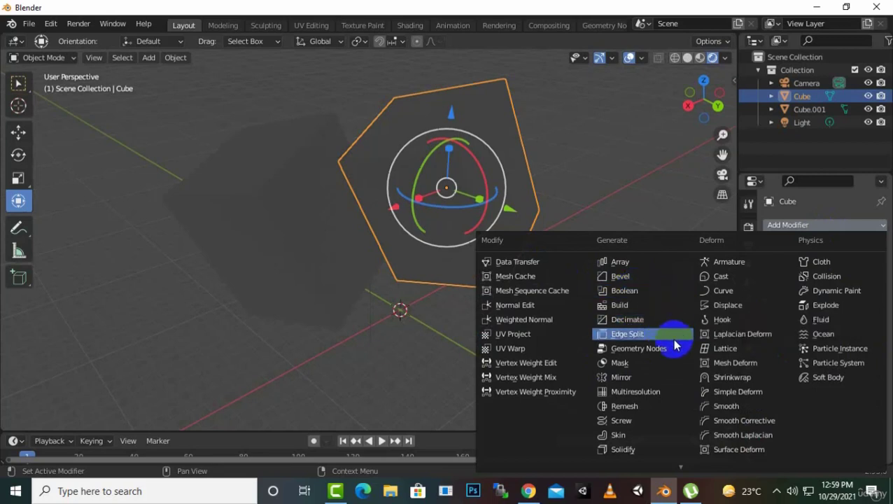
{"action": "mouse_move", "coordinate": [662, 480]}
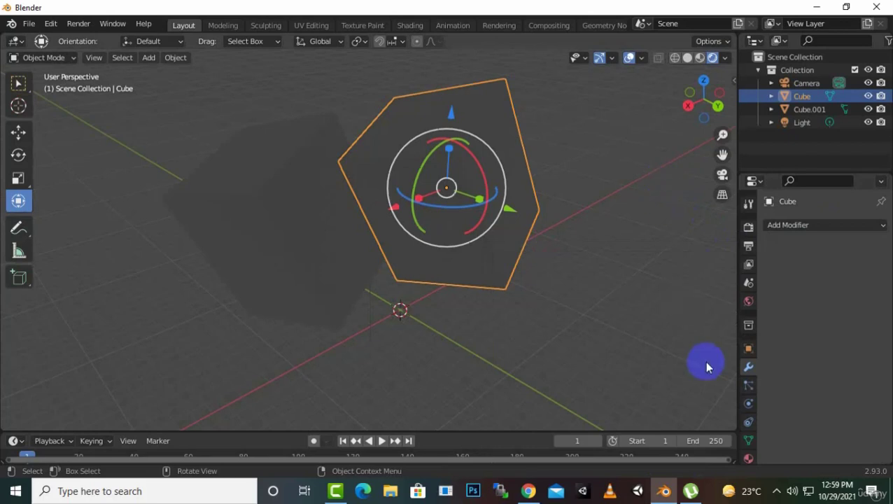
Step: Add a particle system to the cube, look through its emitter settings, and remove it again
{"action": "left_click", "coordinate": [747, 389]}
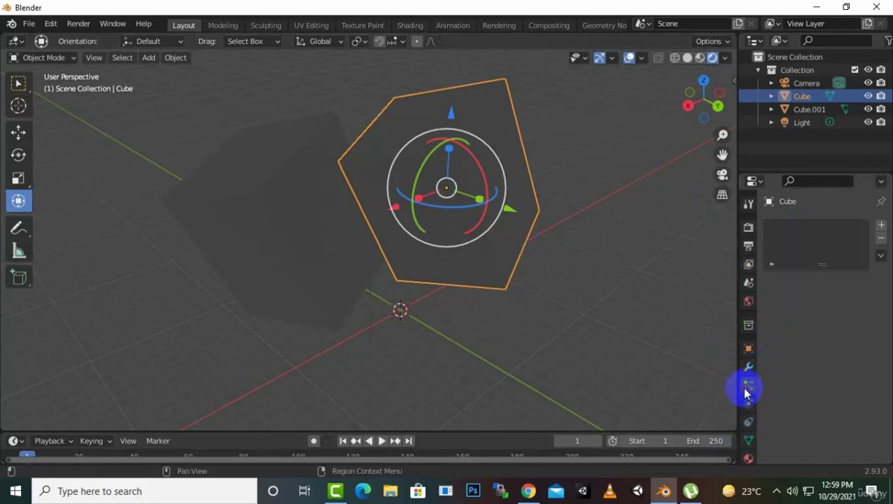
{"action": "left_click", "coordinate": [882, 225]}
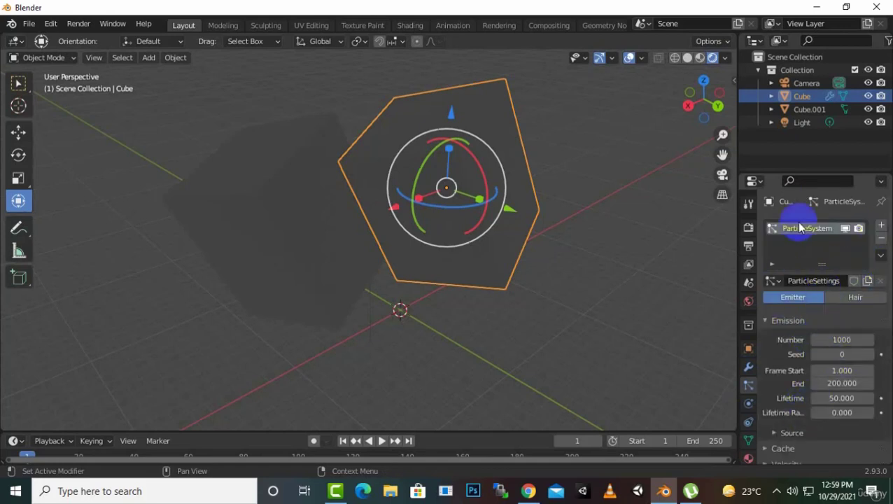
{"action": "scroll", "coordinate": [800, 227], "scroll_direction": "down", "scroll_amount": 3}
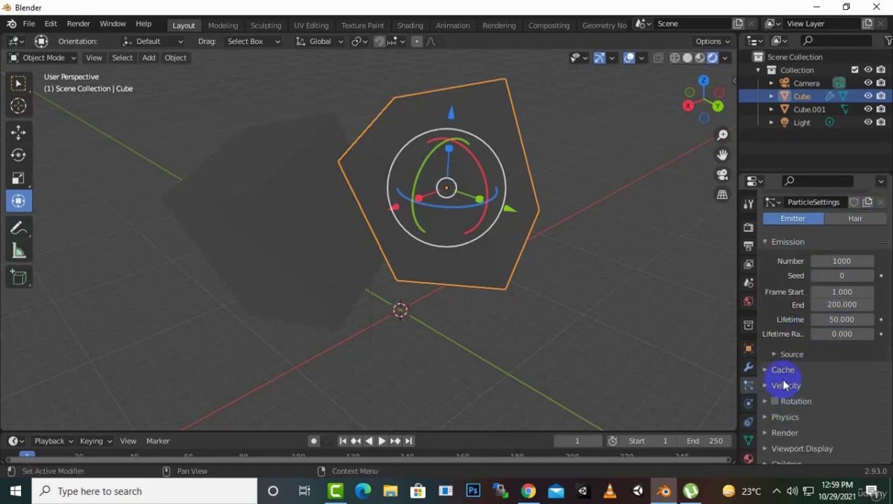
{"action": "scroll", "coordinate": [798, 364], "scroll_direction": "down", "scroll_amount": 3}
{"action": "scroll", "coordinate": [808, 399], "scroll_direction": "up", "scroll_amount": 5}
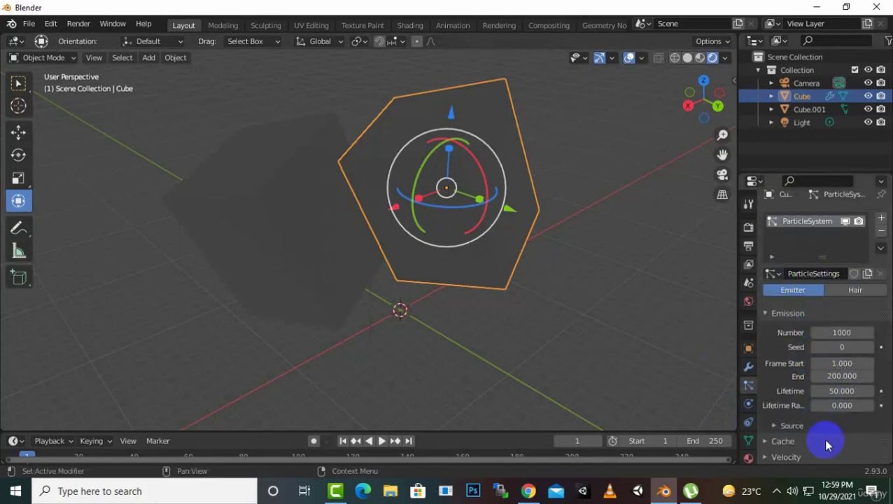
{"action": "left_click", "coordinate": [881, 231]}
Step: Review the cube's physics options and the available object constraints without adding any
{"action": "left_click", "coordinate": [747, 405]}
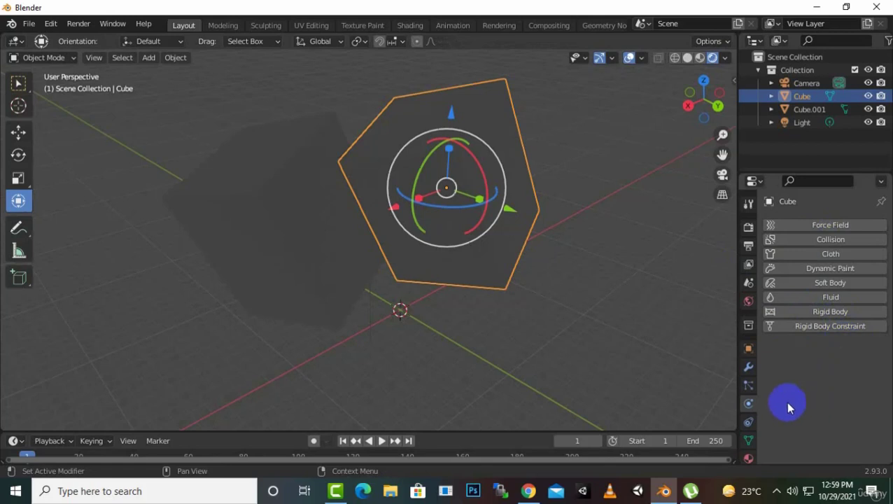
{"action": "left_click", "coordinate": [749, 423]}
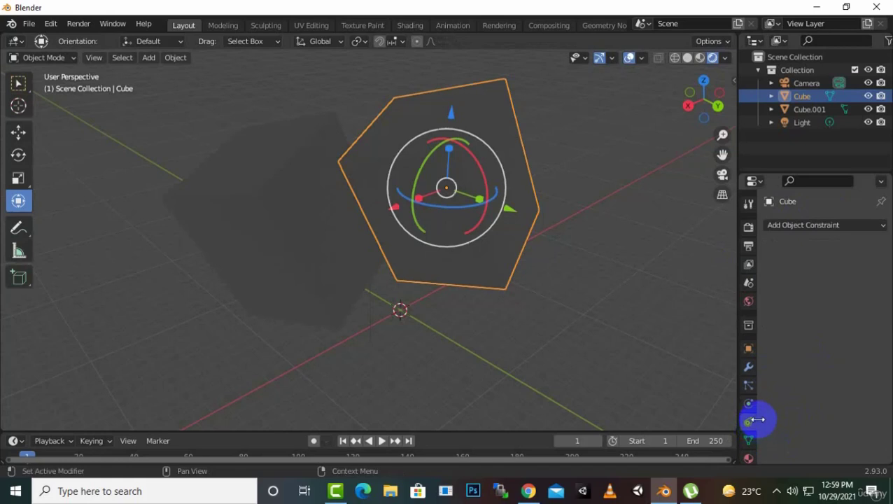
{"action": "left_click", "coordinate": [842, 226]}
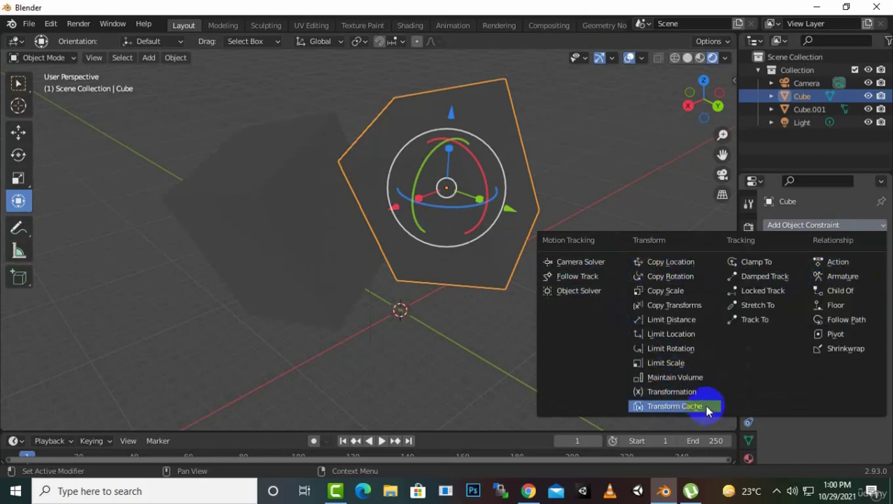
Step: Examine the cube's mesh data properties, including vertex groups and shape keys, and expand the UV Maps section
{"action": "left_click", "coordinate": [750, 441]}
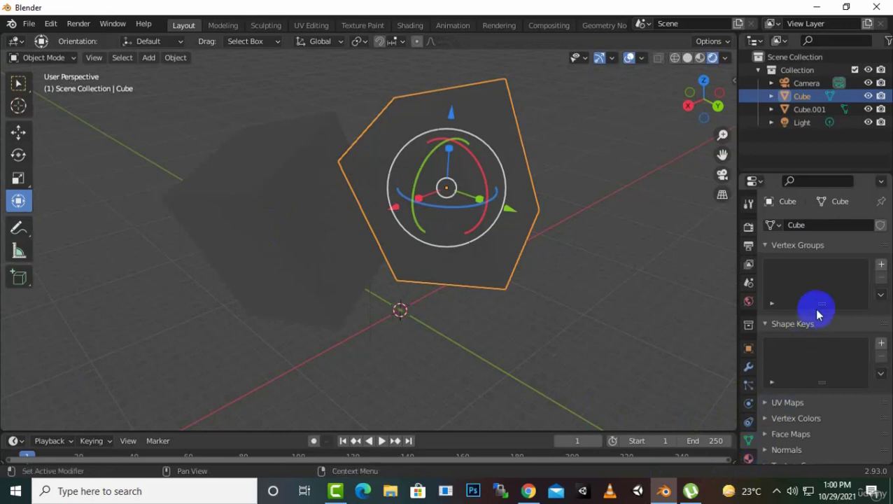
{"action": "scroll", "coordinate": [817, 313], "scroll_direction": "down", "scroll_amount": 3}
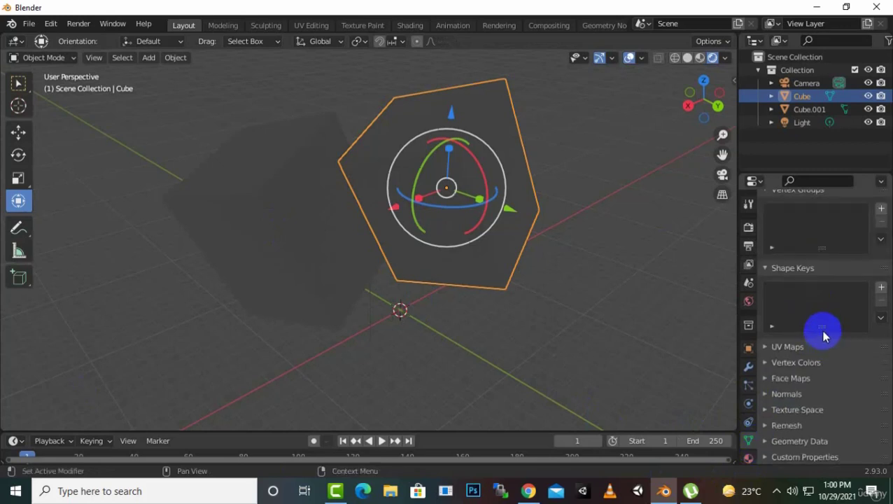
{"action": "left_click", "coordinate": [769, 349]}
{"action": "scroll", "coordinate": [847, 329], "scroll_direction": "down", "scroll_amount": 3}
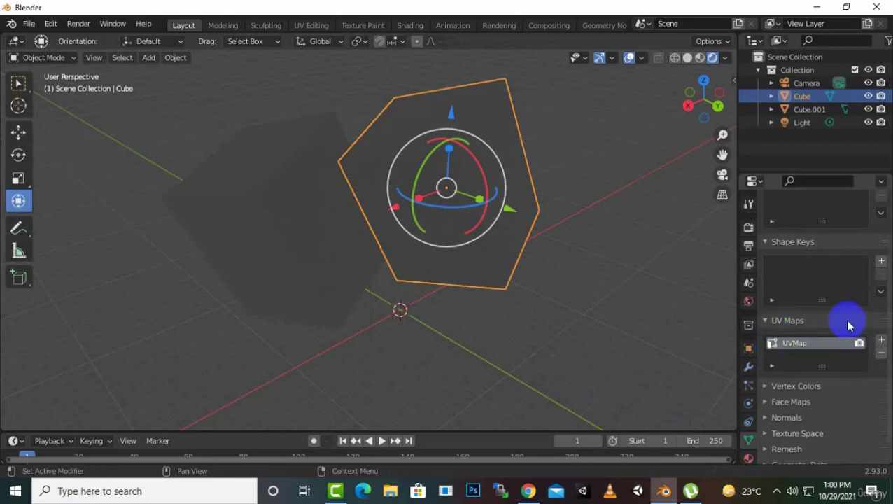
Step: Examine the cube's material properties, from the material slot and Principled BSDF surface values to the blend and shadow settings
{"action": "left_click", "coordinate": [747, 460]}
{"action": "scroll", "coordinate": [791, 279], "scroll_direction": "down", "scroll_amount": 4}
{"action": "scroll", "coordinate": [792, 279], "scroll_direction": "up", "scroll_amount": 7}
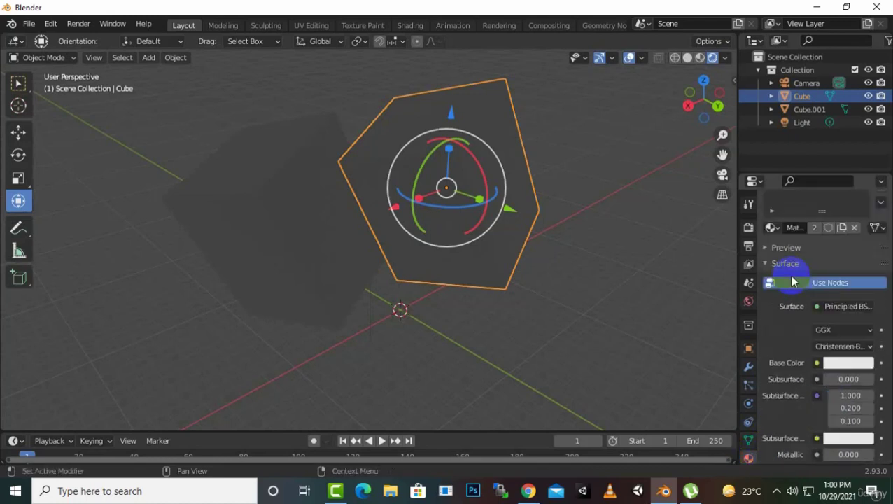
{"action": "scroll", "coordinate": [791, 279], "scroll_direction": "up", "scroll_amount": 2}
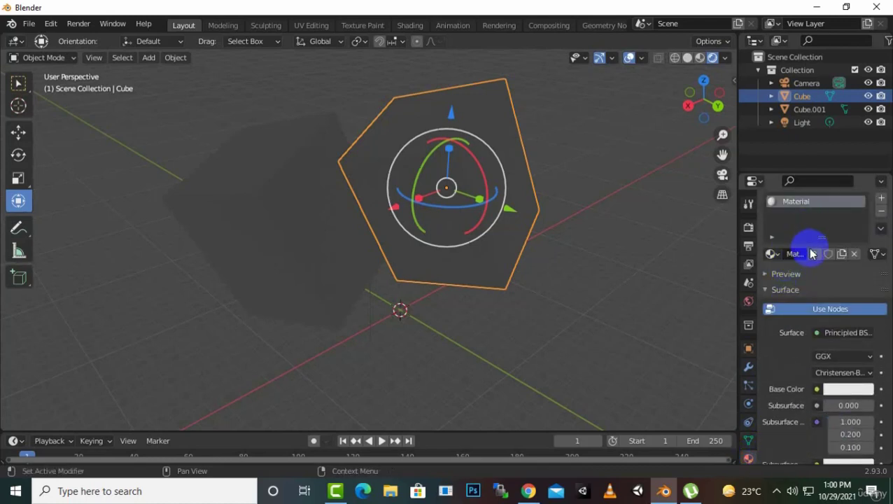
{"action": "scroll", "coordinate": [861, 226], "scroll_direction": "down", "scroll_amount": 2}
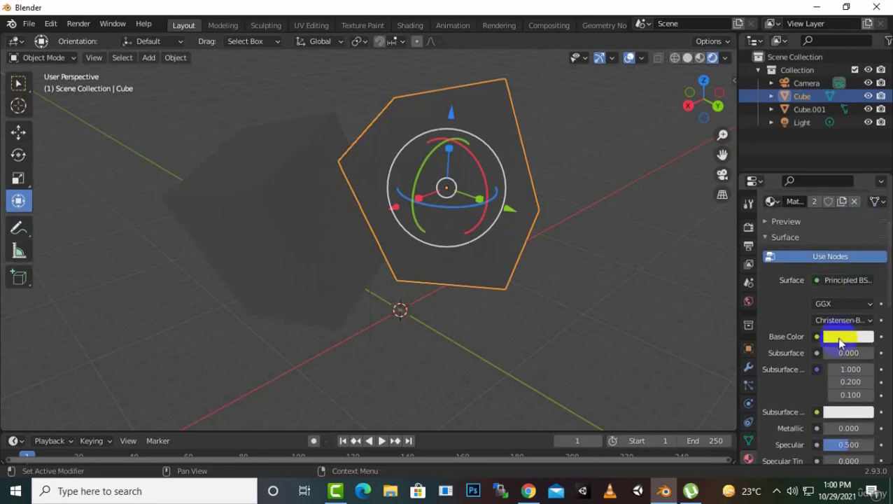
{"action": "scroll", "coordinate": [837, 337], "scroll_direction": "down", "scroll_amount": 3}
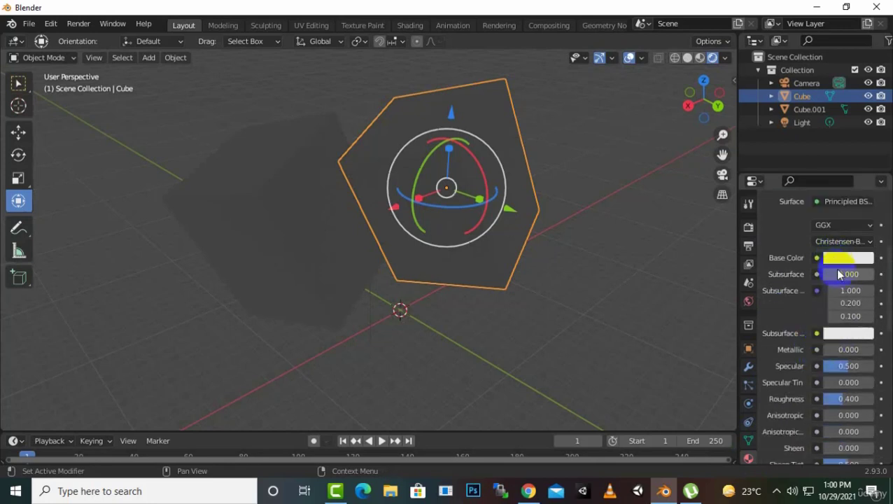
{"action": "scroll", "coordinate": [860, 443], "scroll_direction": "down", "scroll_amount": 4}
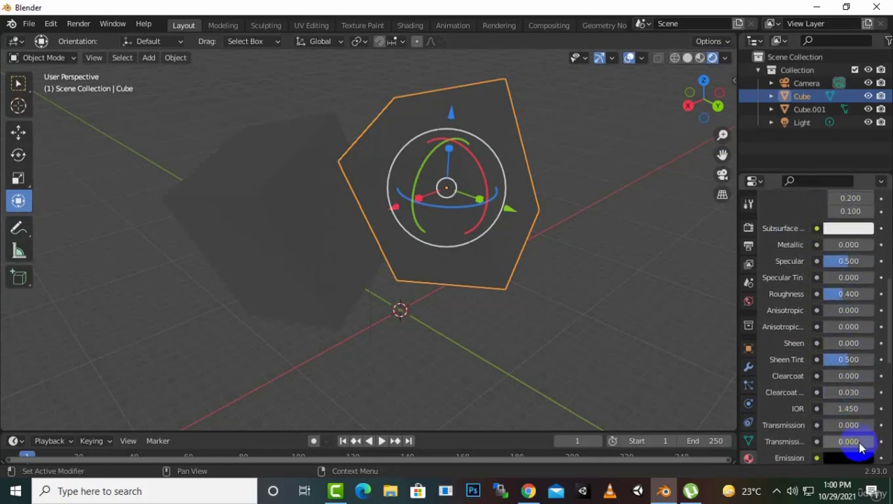
{"action": "scroll", "coordinate": [859, 447], "scroll_direction": "down", "scroll_amount": 10}
{"action": "scroll", "coordinate": [858, 443], "scroll_direction": "down", "scroll_amount": 2}
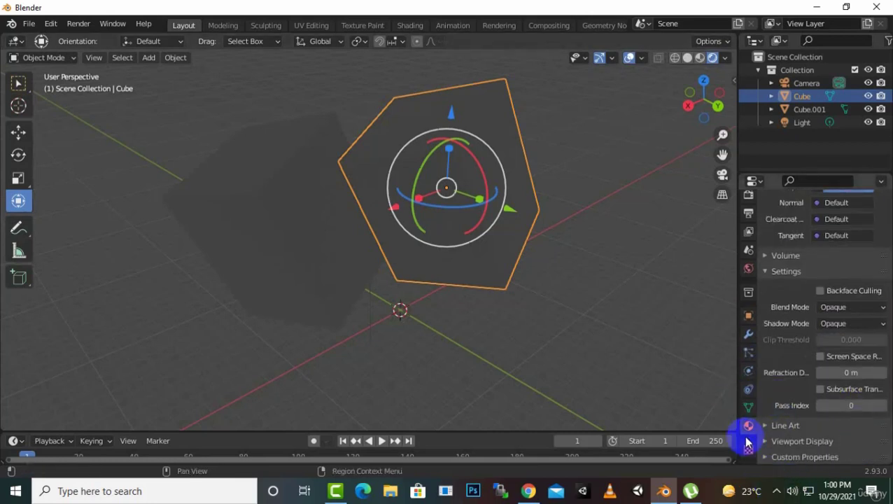
Step: Create a new Image or Movie texture for the Brush and look over its preview and image settings
{"action": "left_click", "coordinate": [748, 450]}
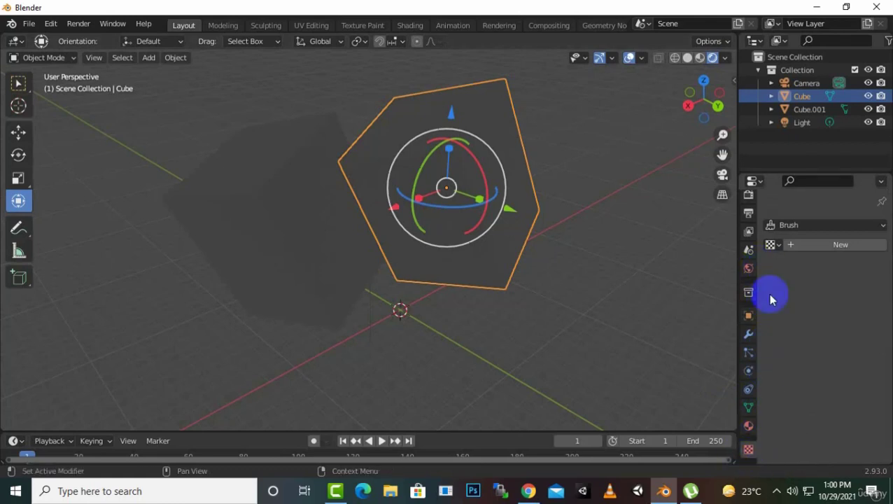
{"action": "left_click", "coordinate": [798, 225]}
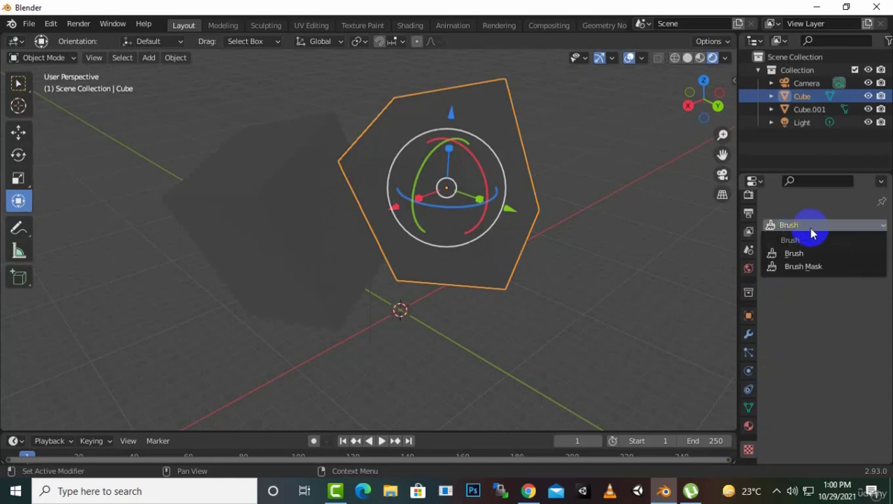
{"action": "left_click", "coordinate": [815, 252]}
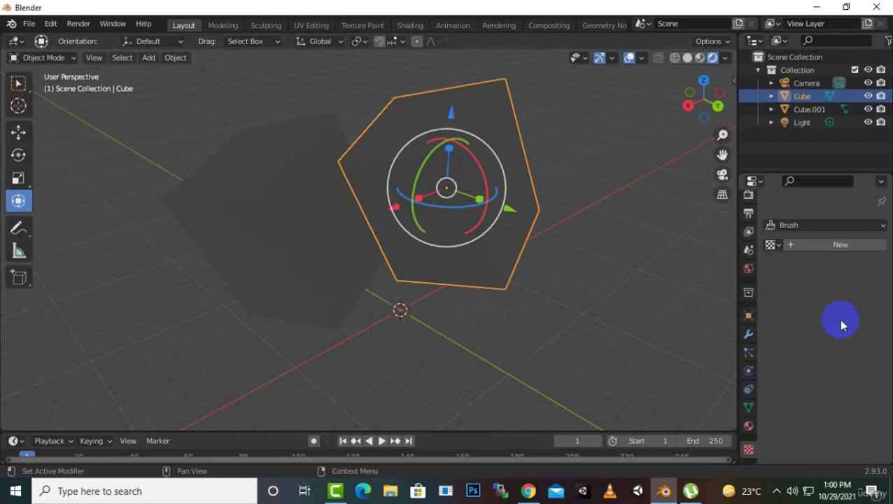
{"action": "left_click", "coordinate": [791, 246]}
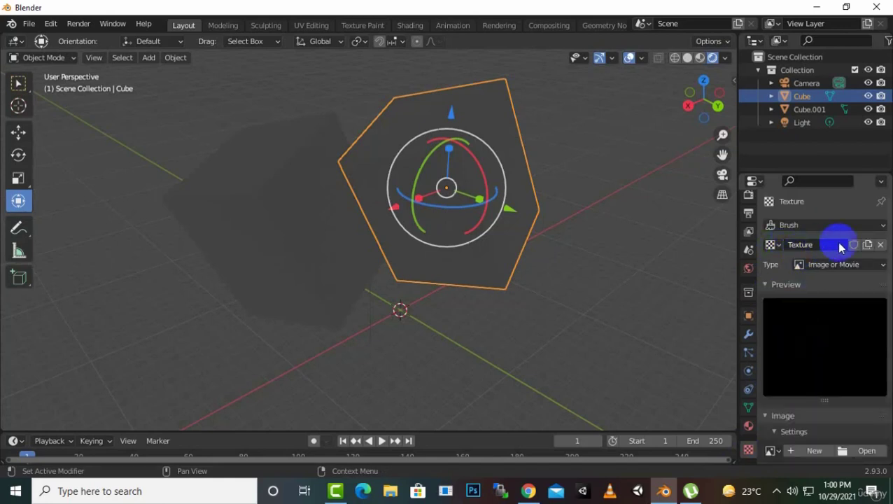
{"action": "scroll", "coordinate": [851, 342], "scroll_direction": "down", "scroll_amount": 3}
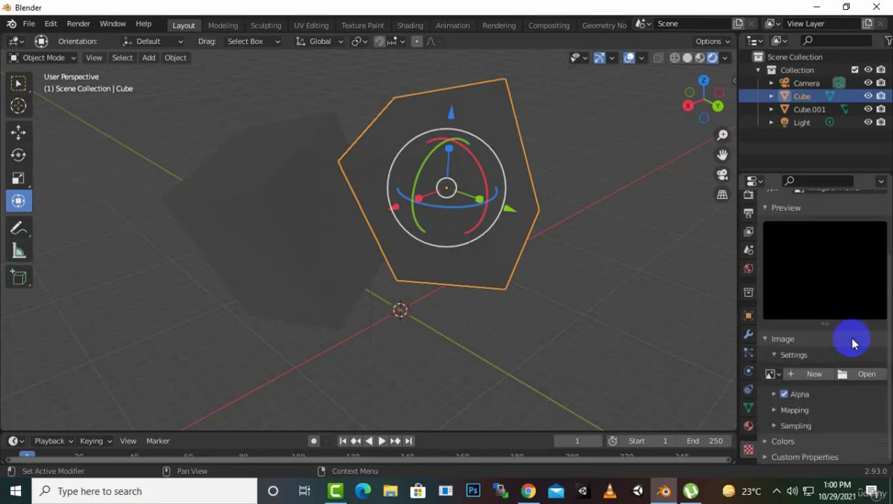
Step: Look at the file browser for opening a texture image and close it without loading a file
{"action": "left_click", "coordinate": [858, 375]}
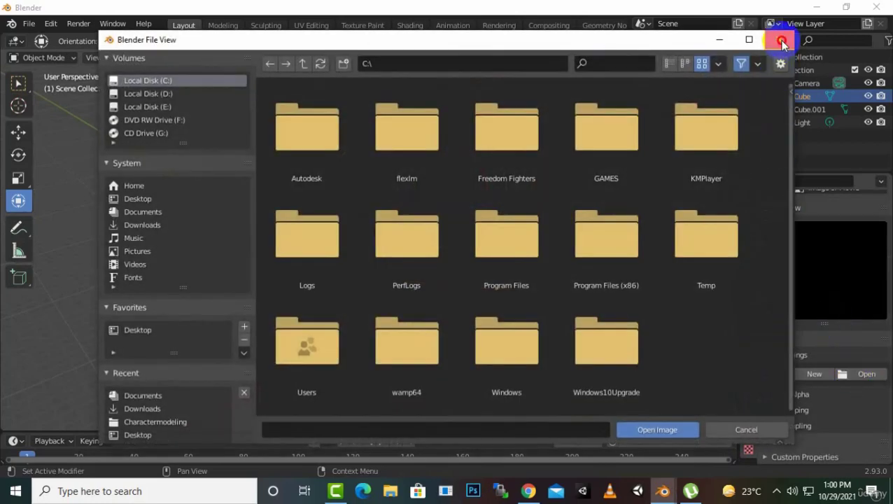
{"action": "left_click", "coordinate": [782, 42]}
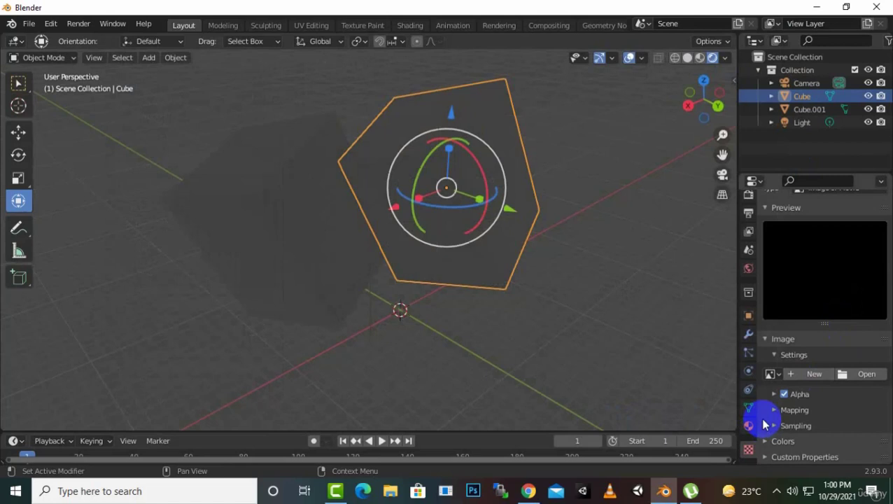
{"action": "scroll", "coordinate": [765, 424], "scroll_direction": "up", "scroll_amount": 3}
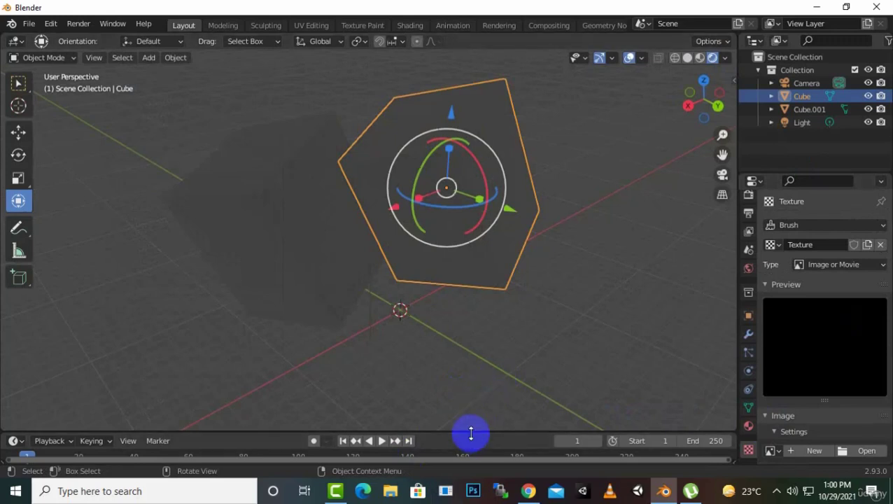
Step: Demonstrate the resized Timeline by playing the animation and scrubbing the playhead to frame 0
{"action": "left_click_drag", "start_coordinate": [470, 432], "coordinate": [490, 347]}
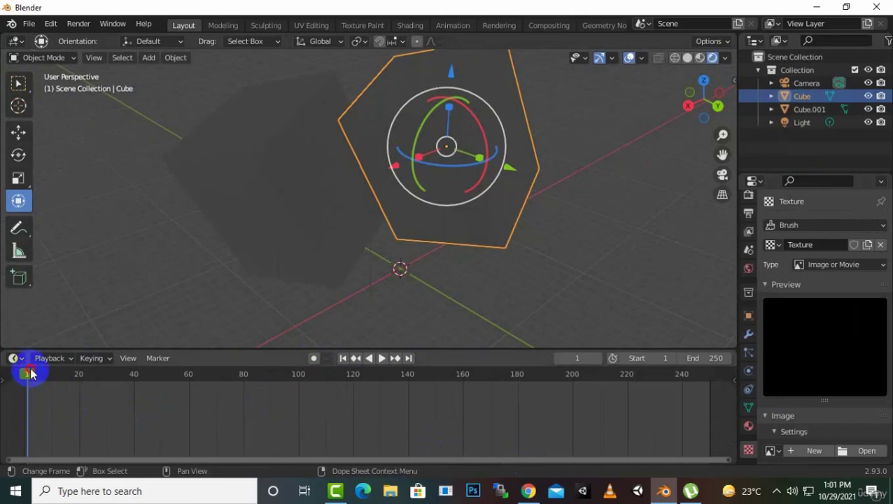
{"action": "key", "text": "space"}
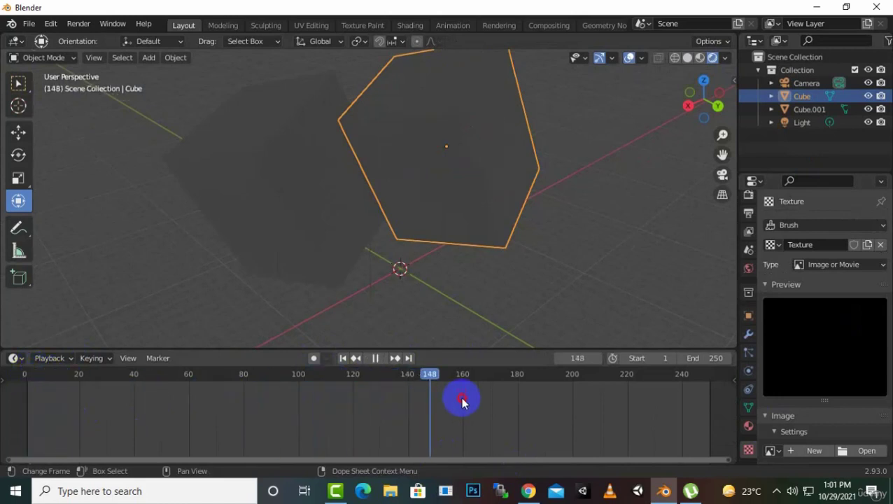
{"action": "left_click_drag", "start_coordinate": [462, 400], "coordinate": [554, 411]}
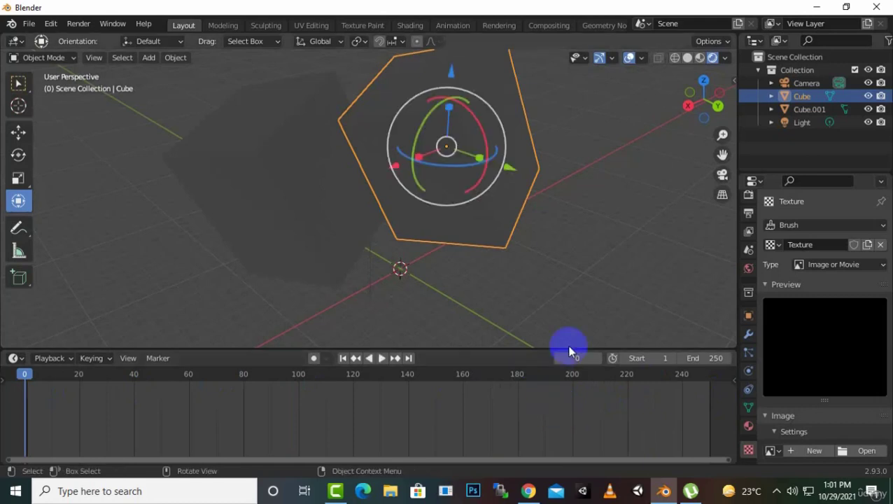
{"action": "scroll", "coordinate": [554, 282], "scroll_direction": "down", "scroll_amount": 3}
{"action": "left_click_drag", "start_coordinate": [538, 349], "coordinate": [540, 386]}
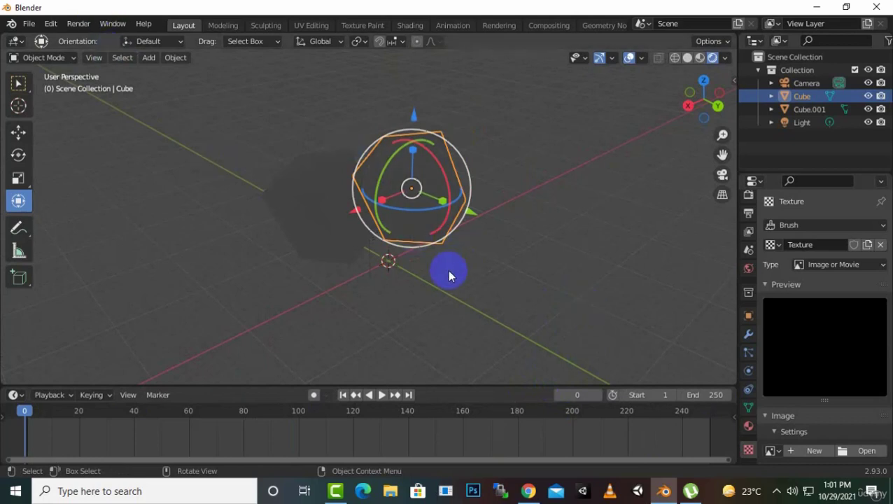
{"action": "left_click", "coordinate": [776, 491]}
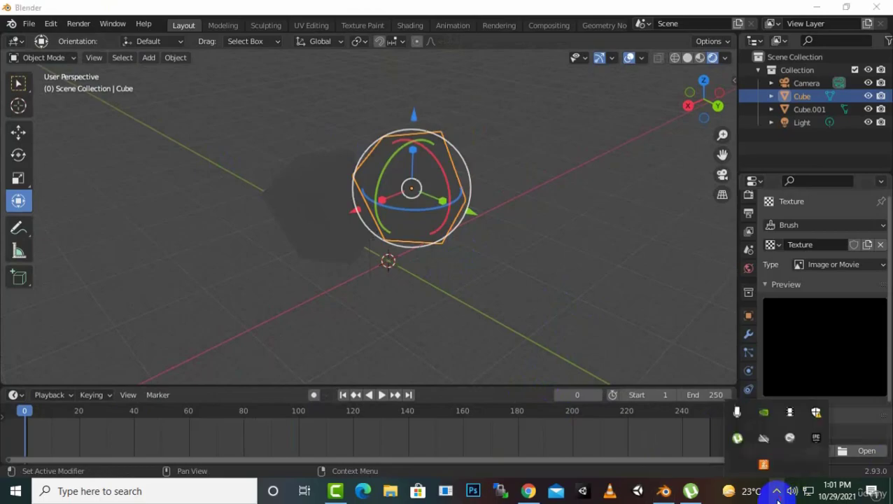